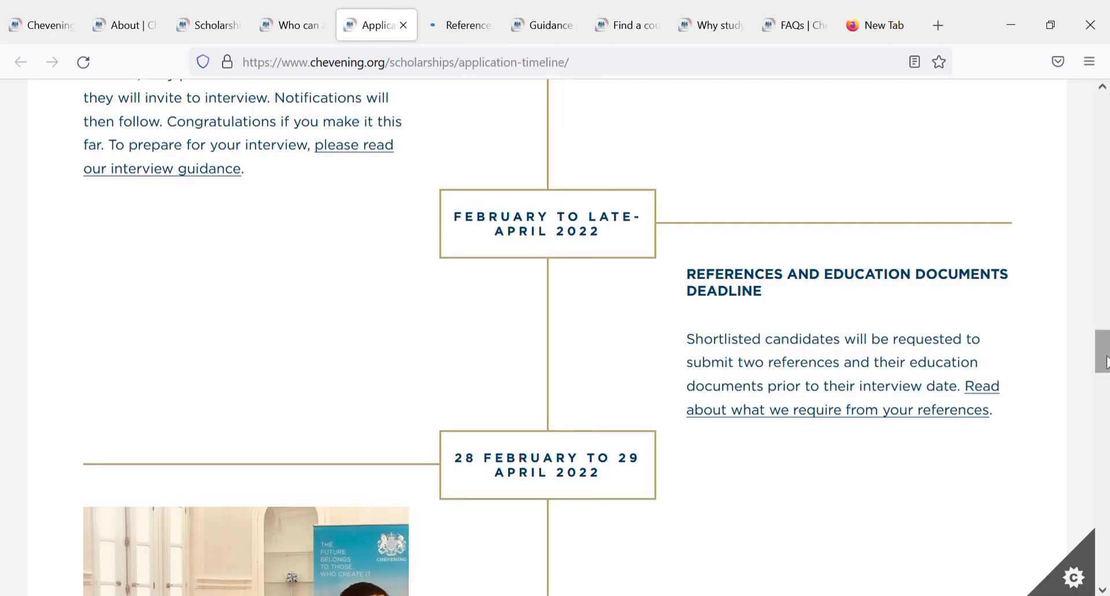
Step: Scroll to the end of the Application timeline page and close its tab
left_click_drag(1105, 363, 1058, 437)
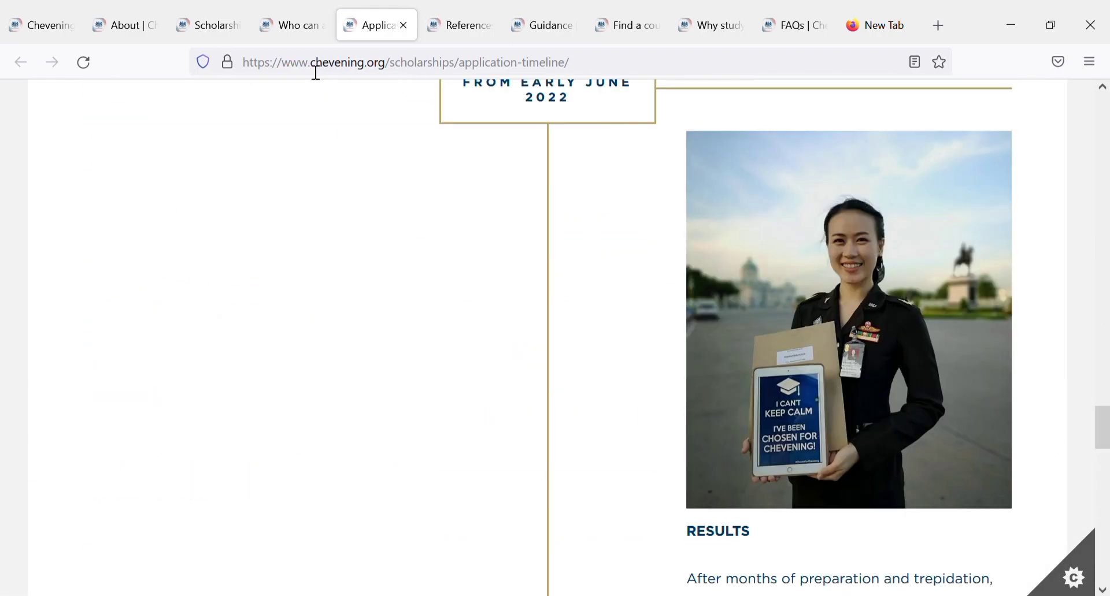
left_click(403, 25)
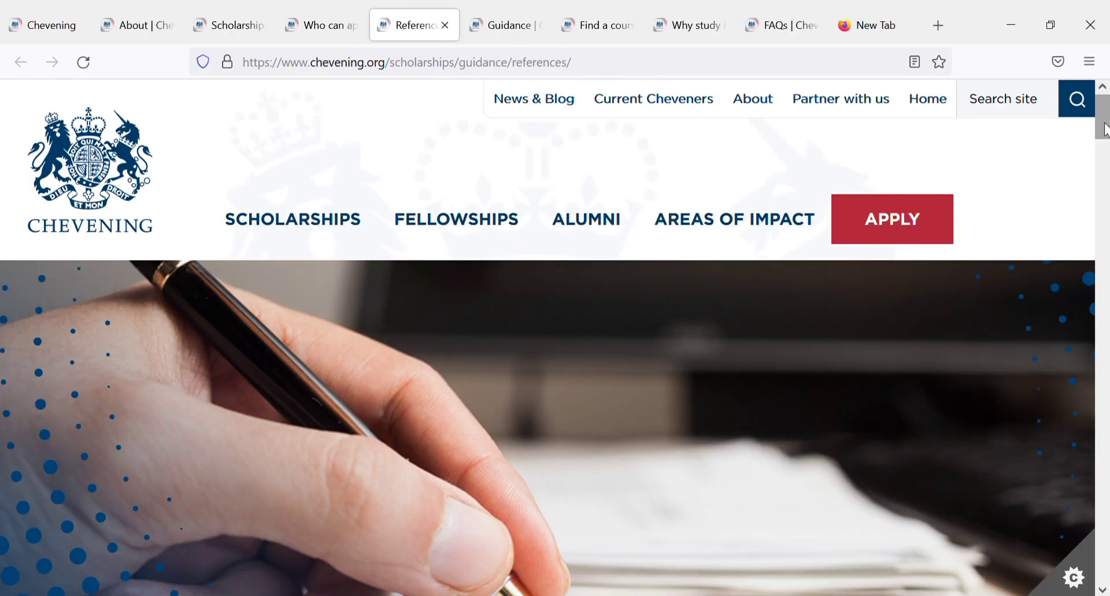
Step: Scroll down the References guidance page, then close the References tab
left_click_drag(1103, 129, 1107, 350)
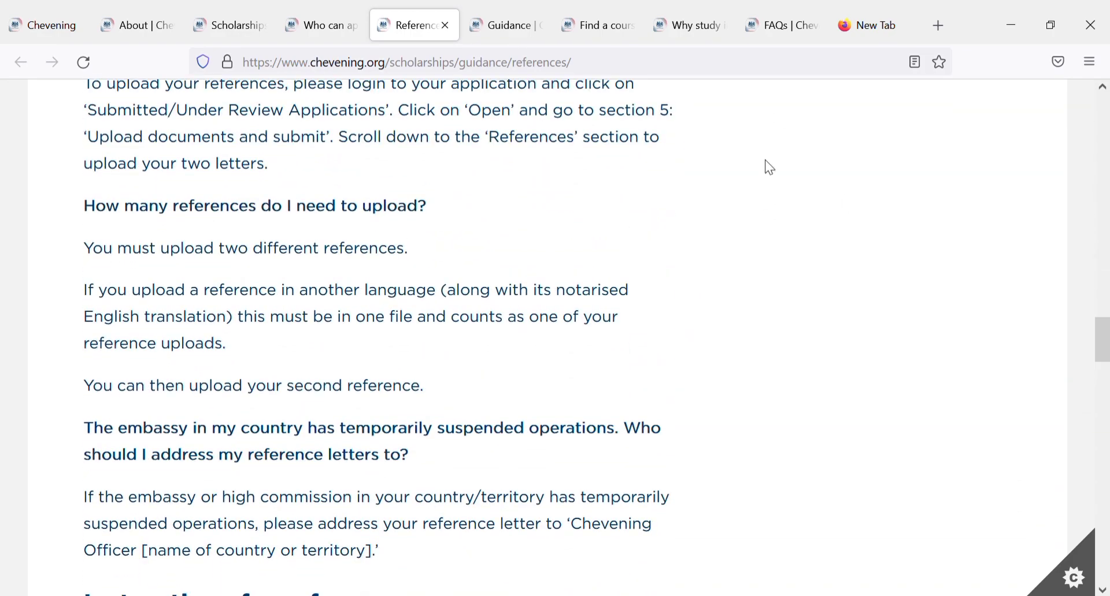
left_click(443, 27)
Step: Scroll through the Guidance introduction, then switch to the Find a course tab
left_click_drag(1107, 164, 1108, 220)
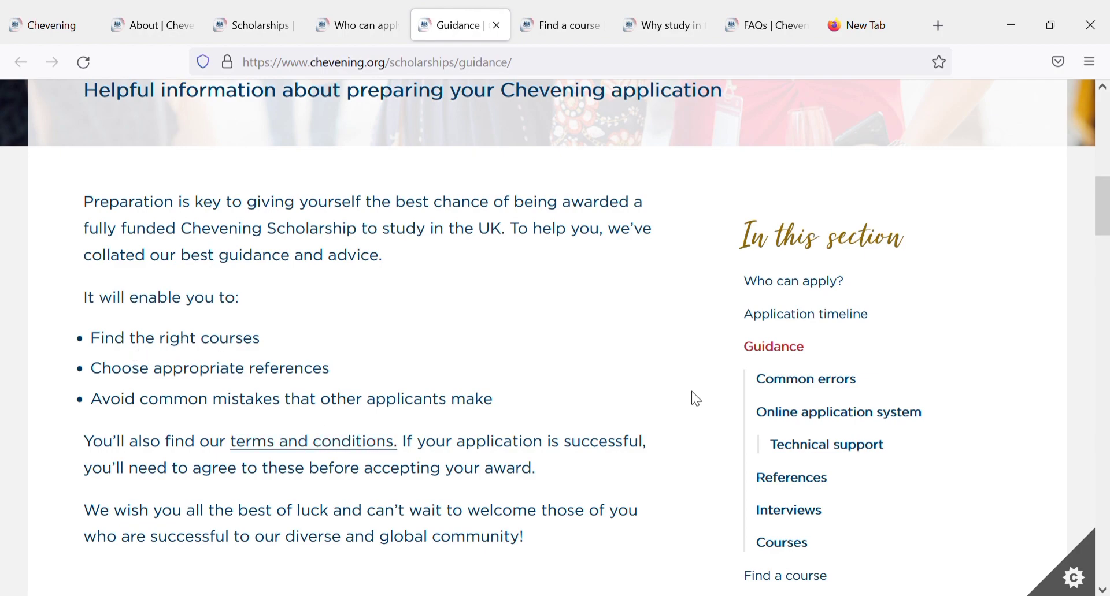
mouse_move(1102, 225)
left_mouse_down()
mouse_move(1102, 284)
mouse_move(1104, 246)
left_mouse_up()
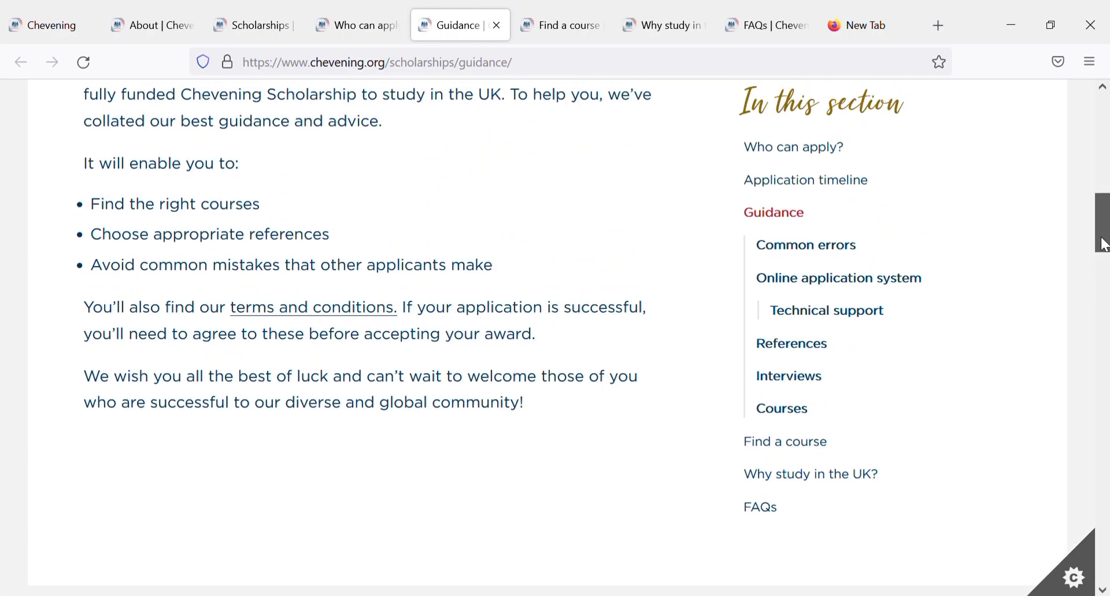
left_click(547, 23)
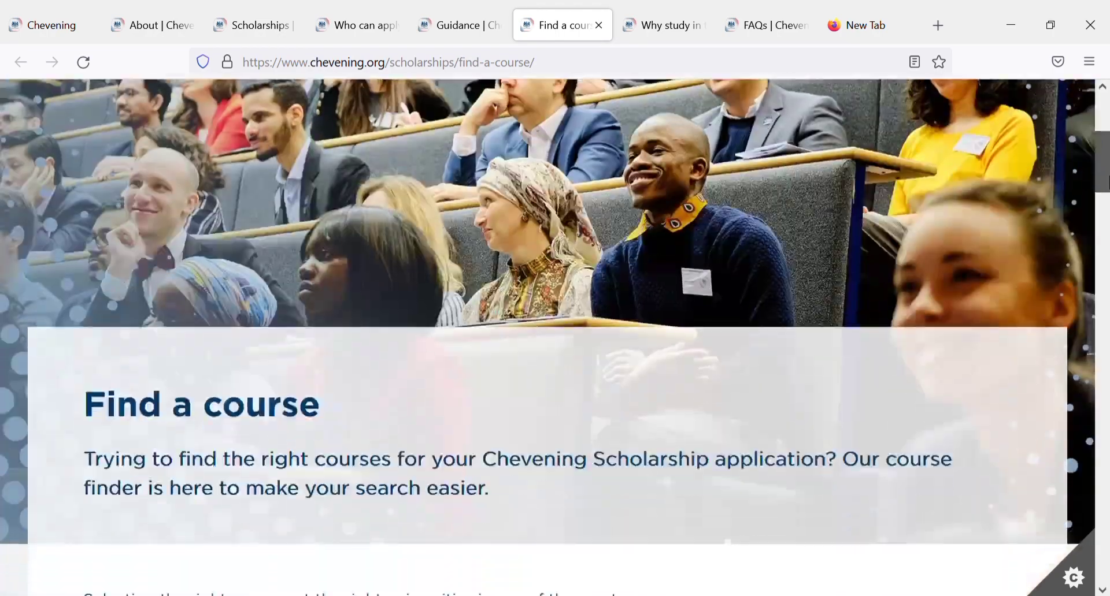
Step: Search the course finder for 'Manufacturing' across all UK regions, returning 41 courses
left_click_drag(1103, 133, 1106, 292)
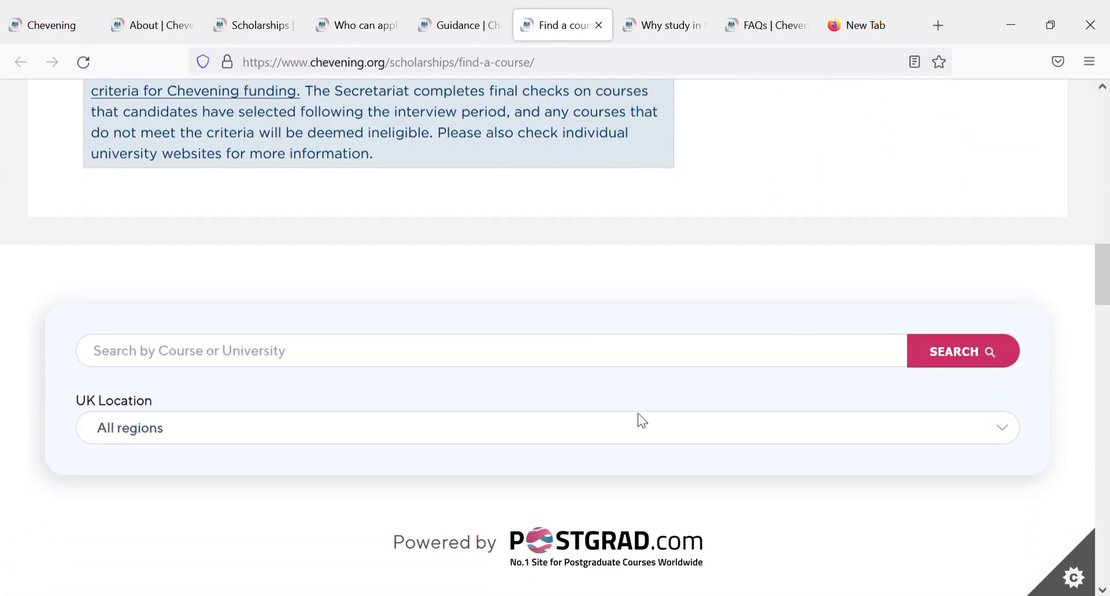
left_click(269, 363)
type("Manufacturing")
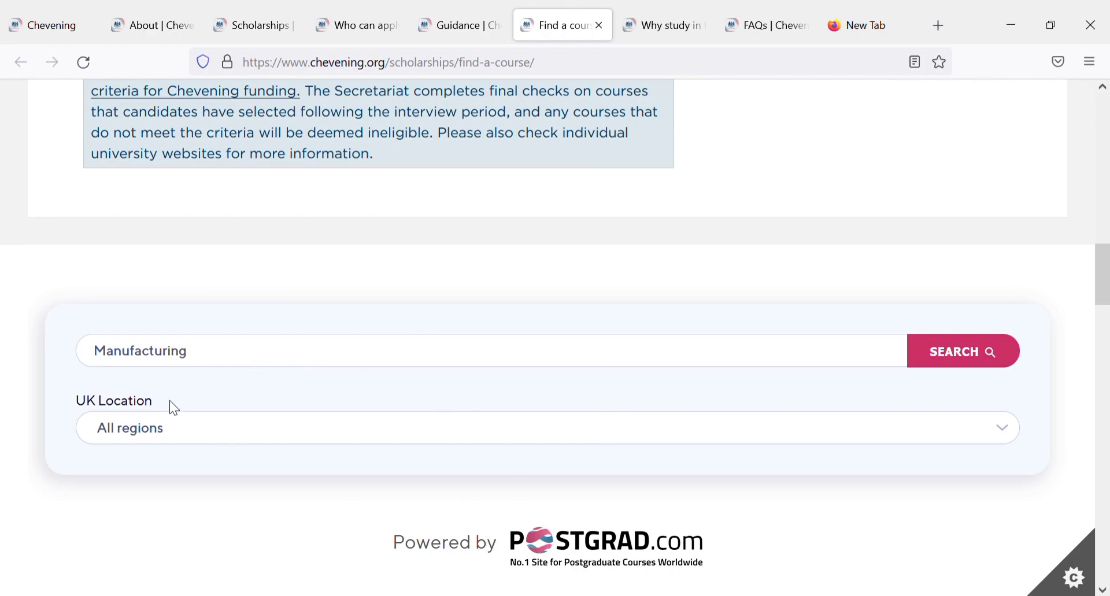
left_click(930, 351)
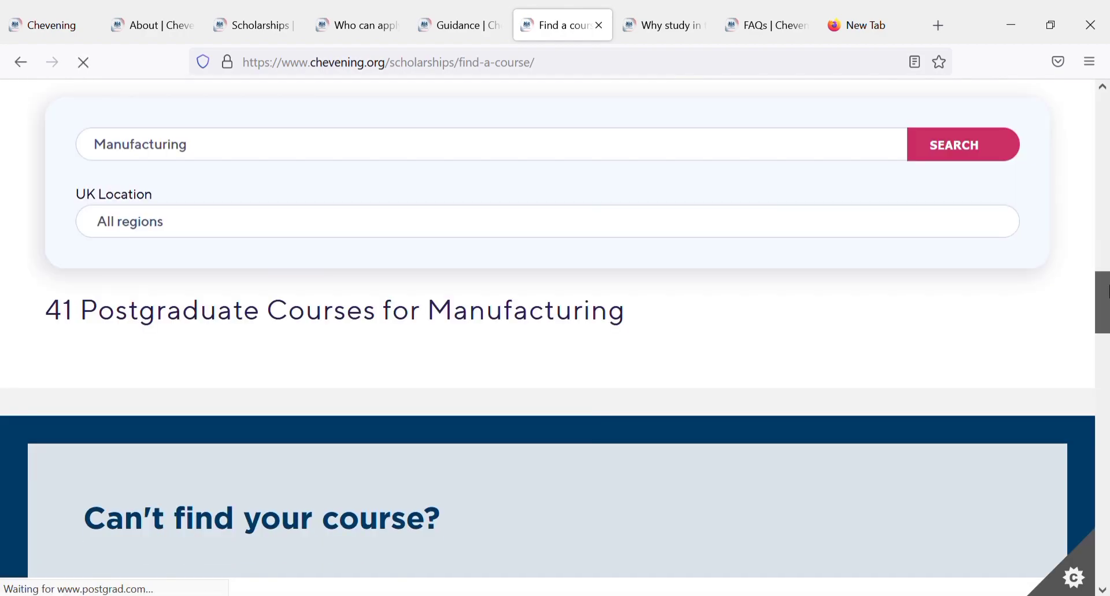
Step: Scroll through page 1 of Manufacturing results to University of Northampton, then go to page 2
scroll(1101, 300, "down", 4)
left_click_drag(1107, 323, 1106, 190)
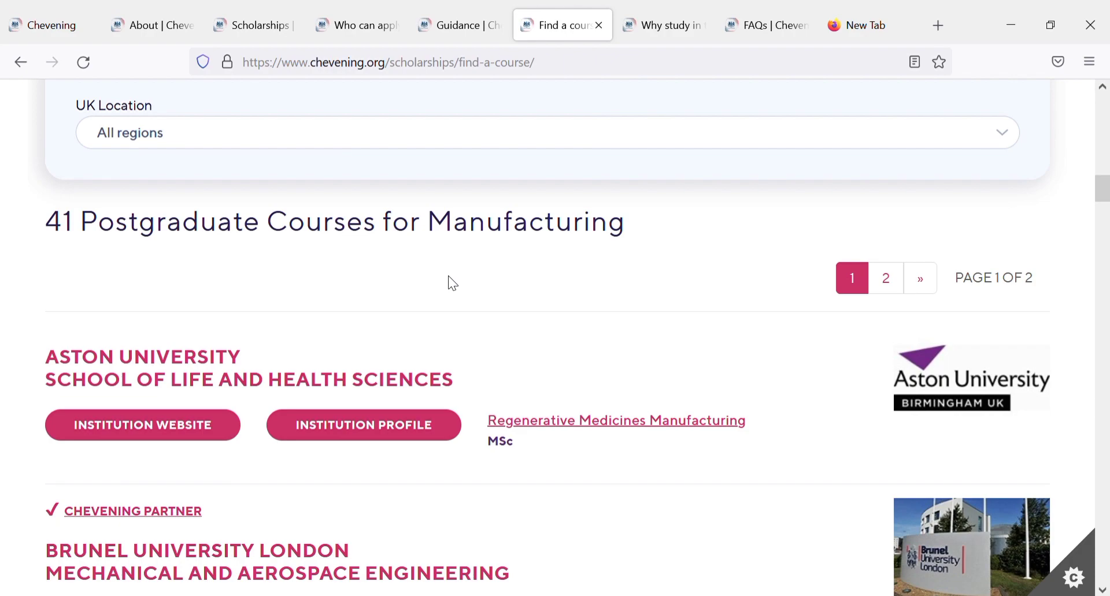
scroll(449, 276, "down", 1)
scroll(448, 277, "down", 3)
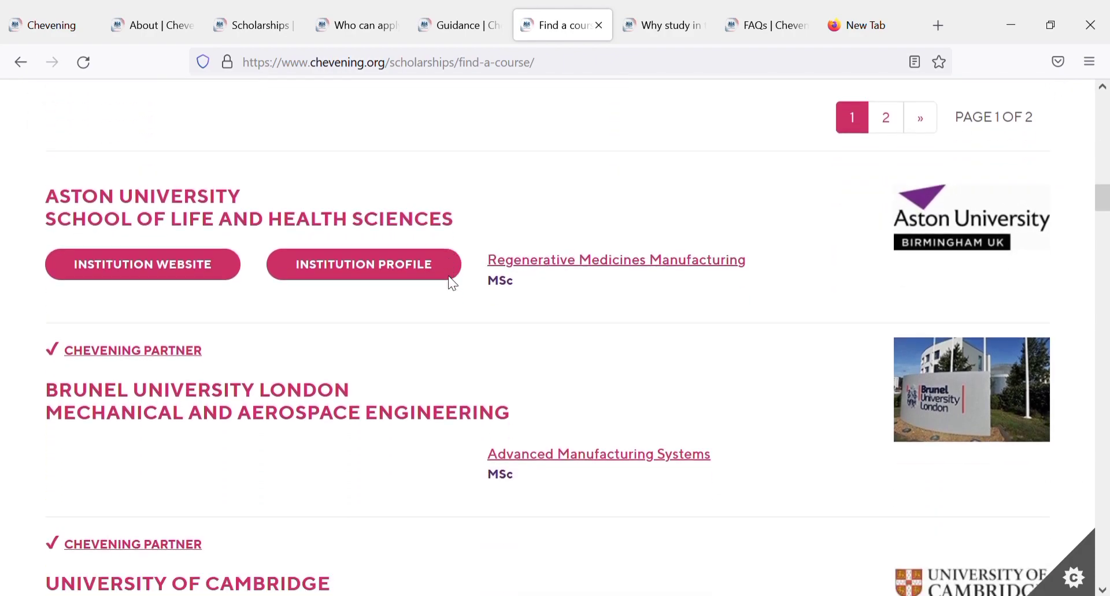
scroll(455, 280, "up", 2)
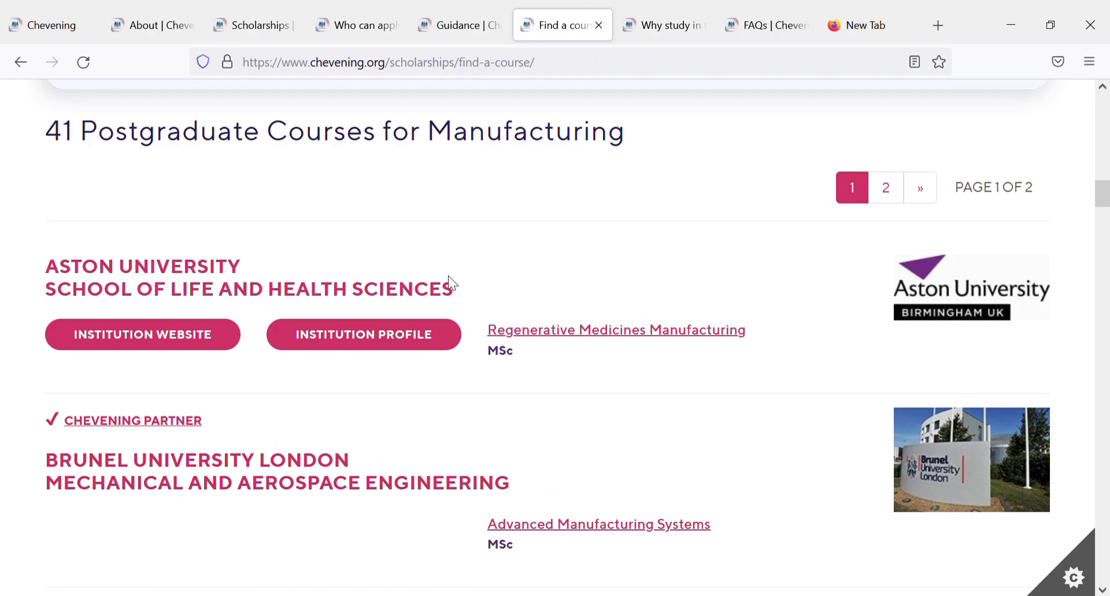
scroll(450, 278, "down", 4)
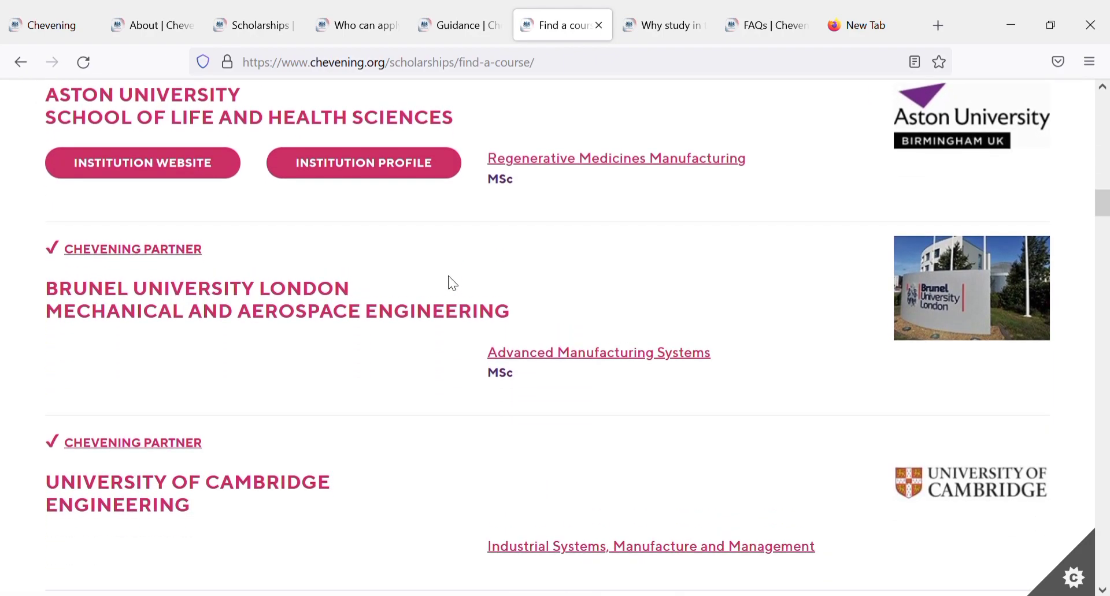
scroll(453, 283, "down", 4)
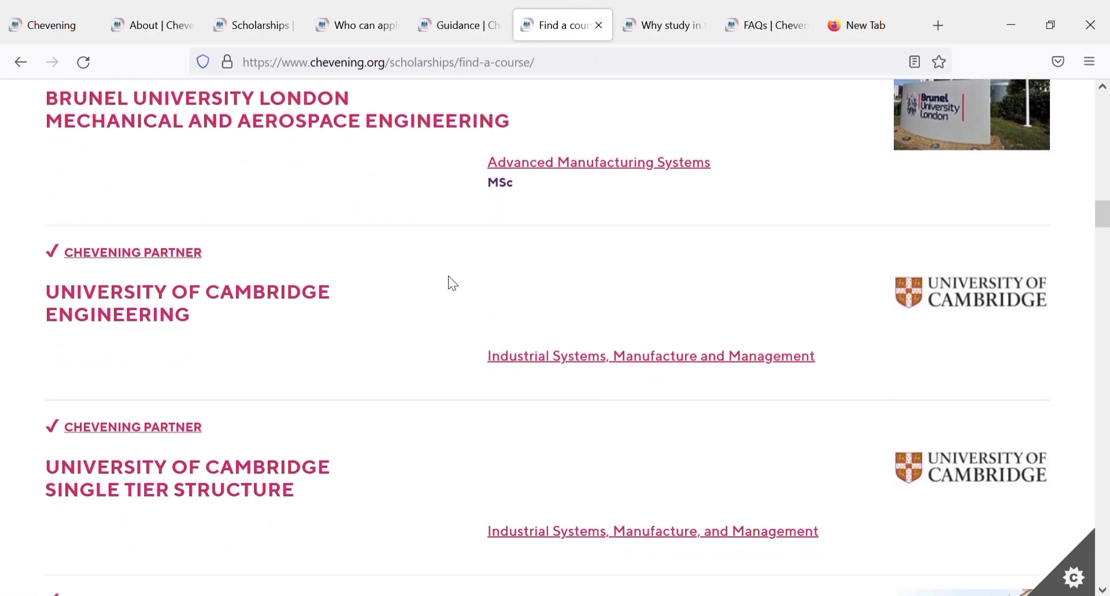
scroll(453, 284, "down", 2)
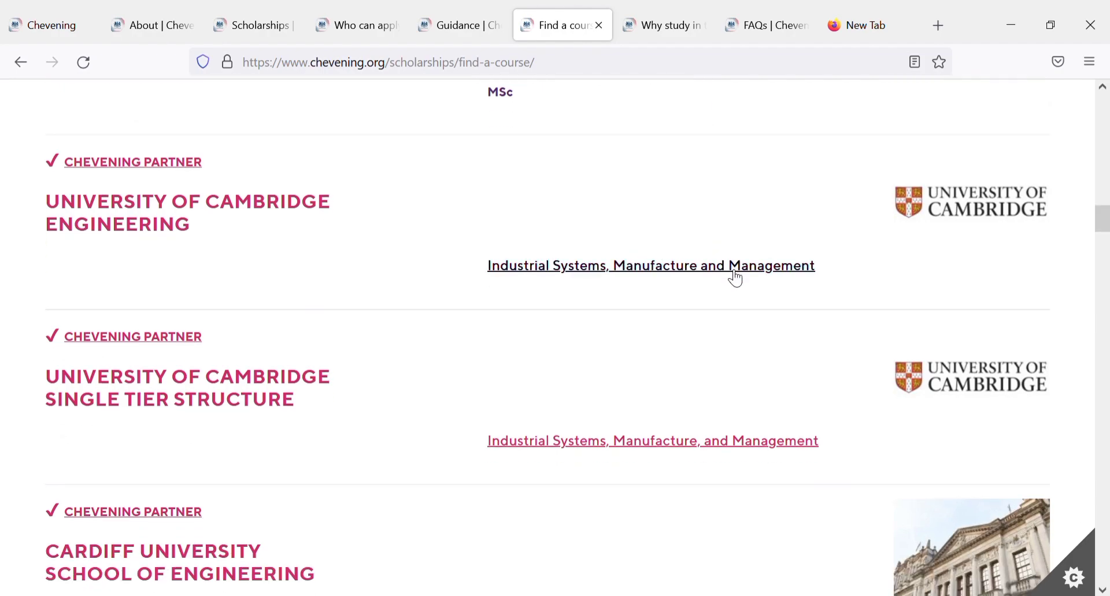
scroll(719, 279, "down", 1)
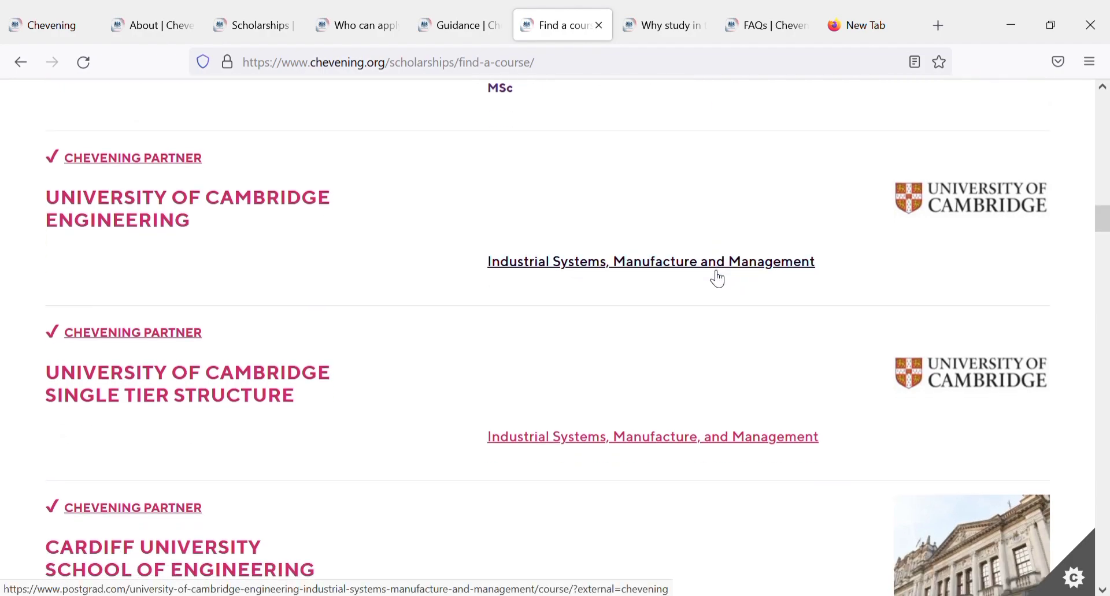
scroll(718, 279, "down", 5)
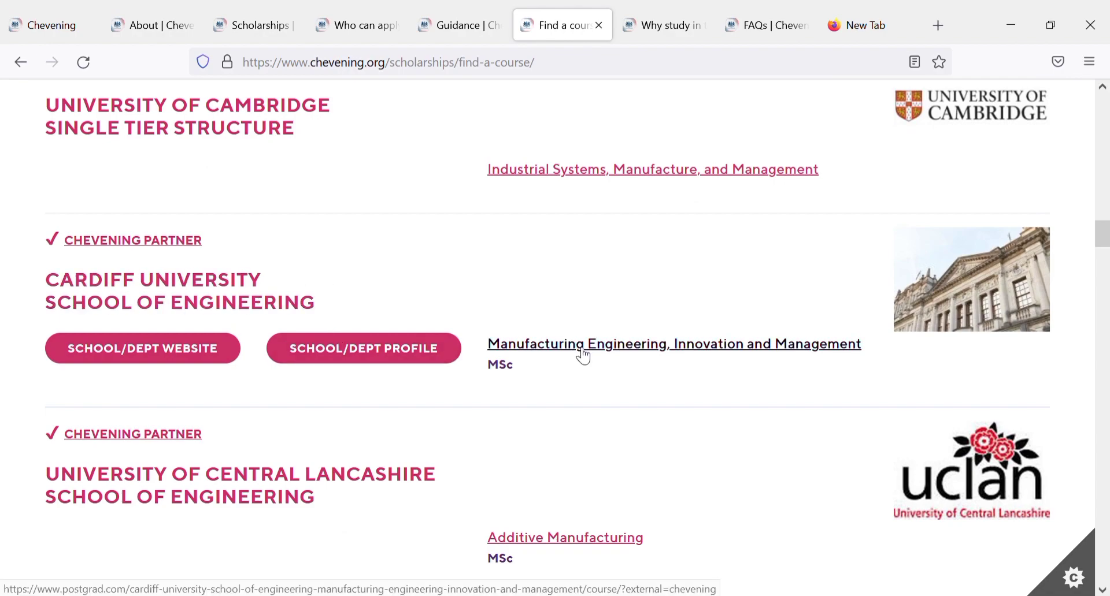
scroll(555, 351, "down", 6)
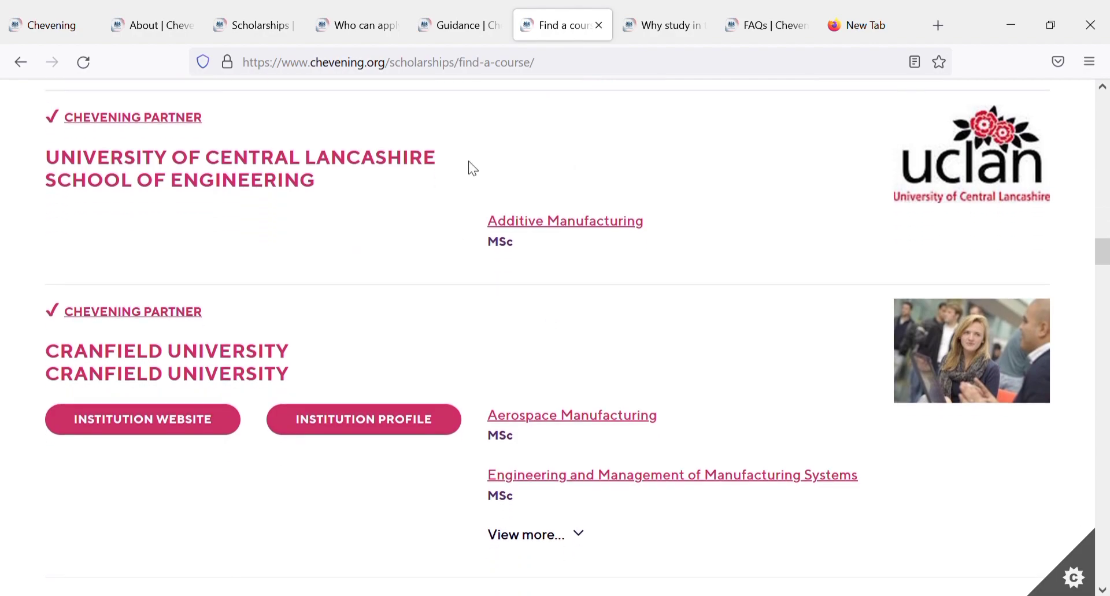
scroll(542, 221, "down", 3)
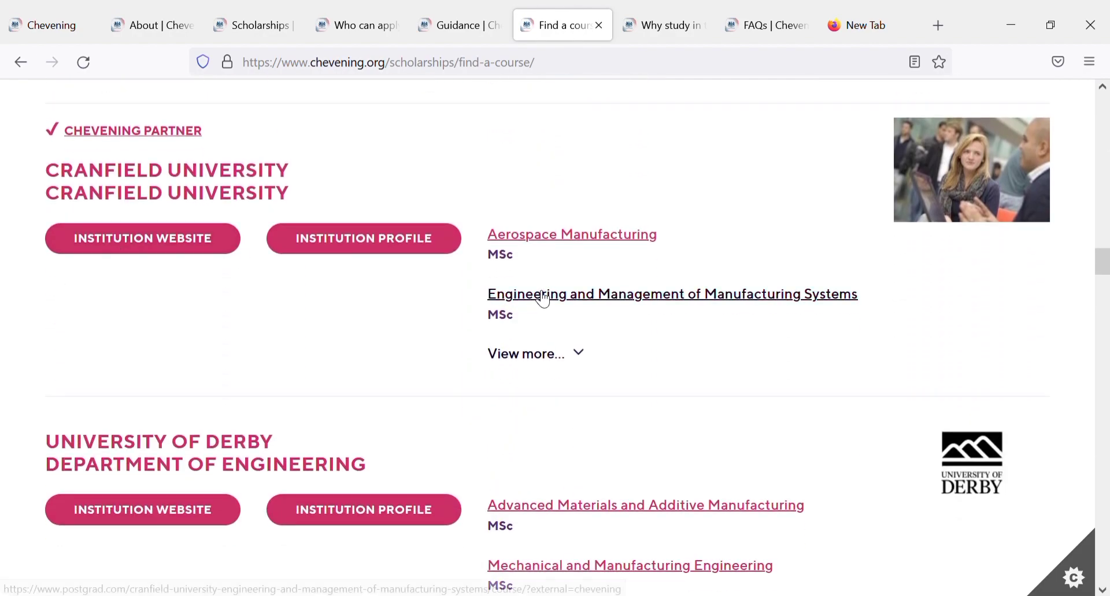
scroll(540, 298, "down", 3)
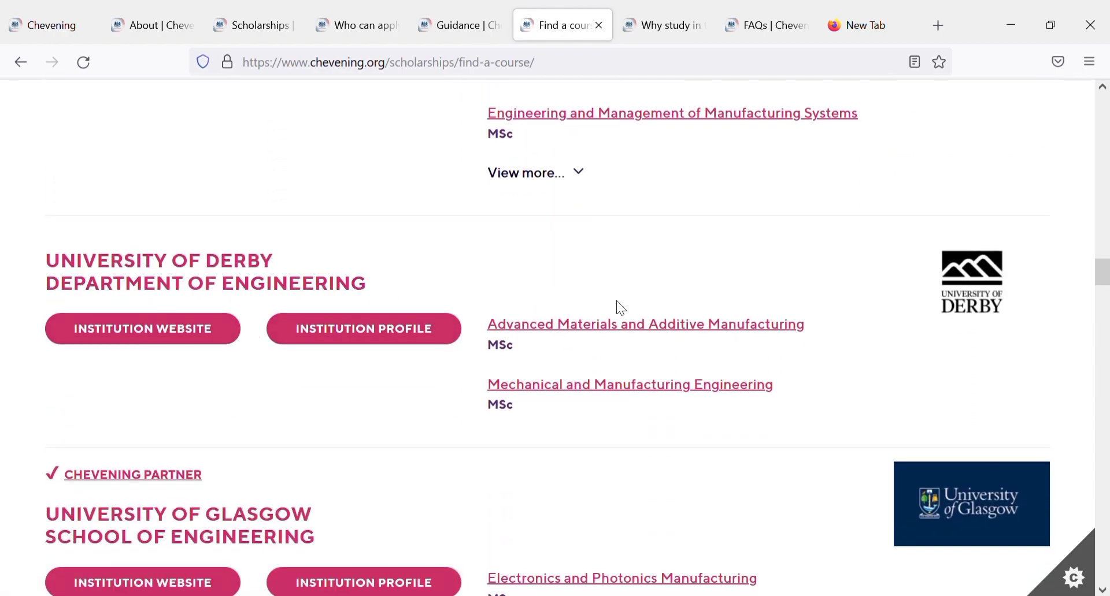
scroll(616, 332, "down", 7)
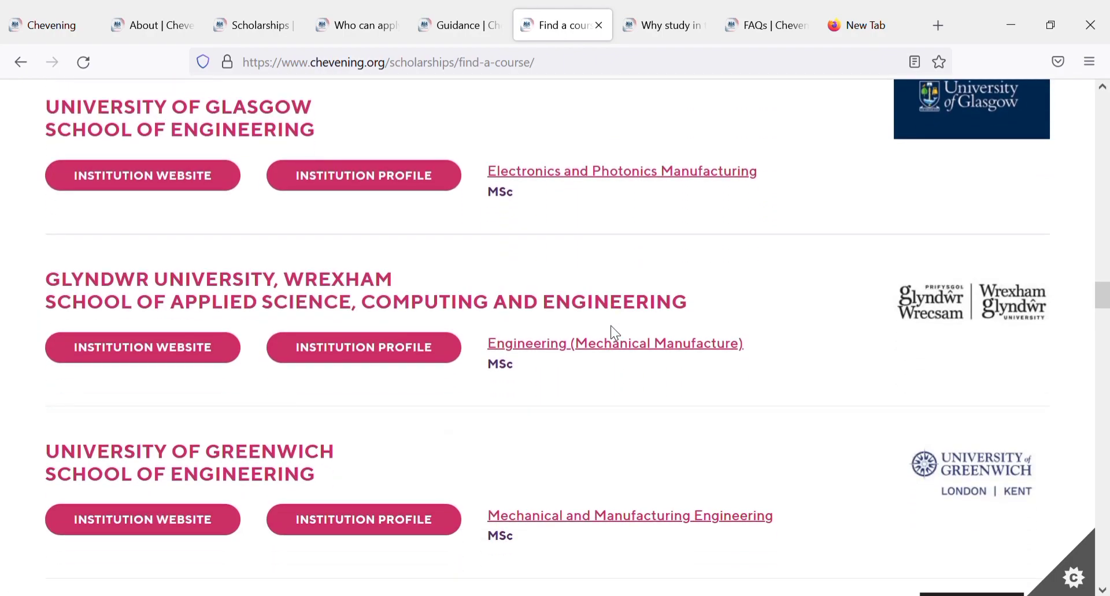
scroll(611, 328, "down", 2)
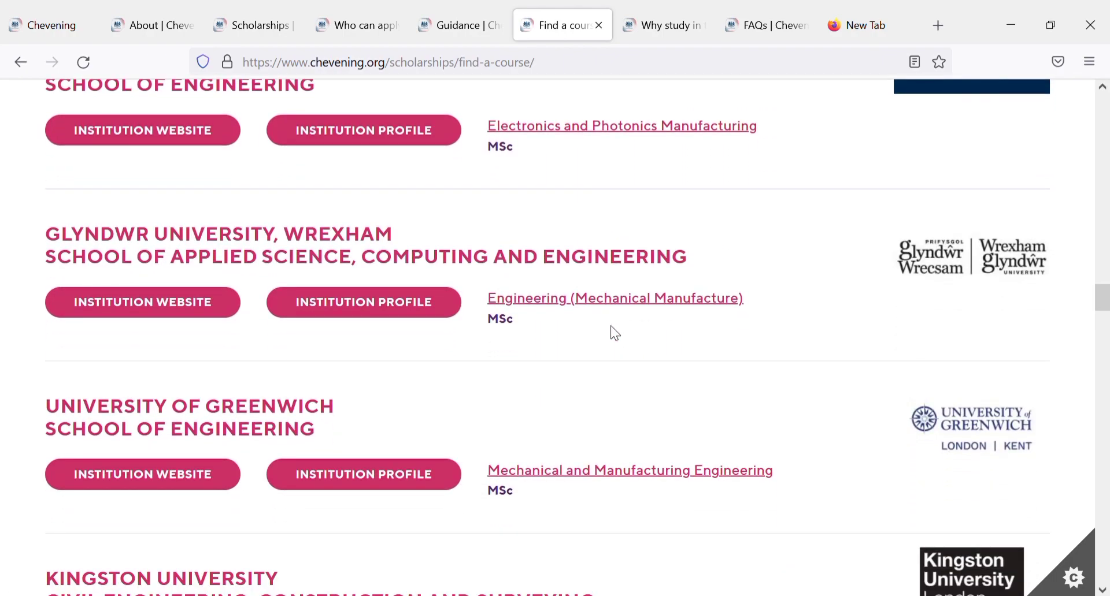
scroll(612, 332, "down", 3)
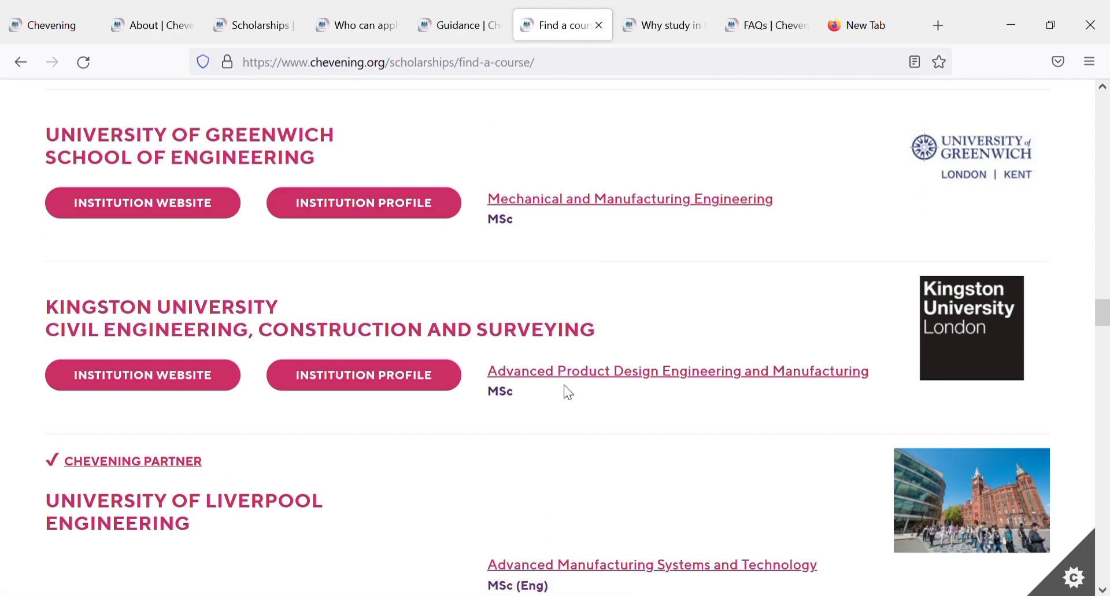
scroll(419, 267, "down", 3)
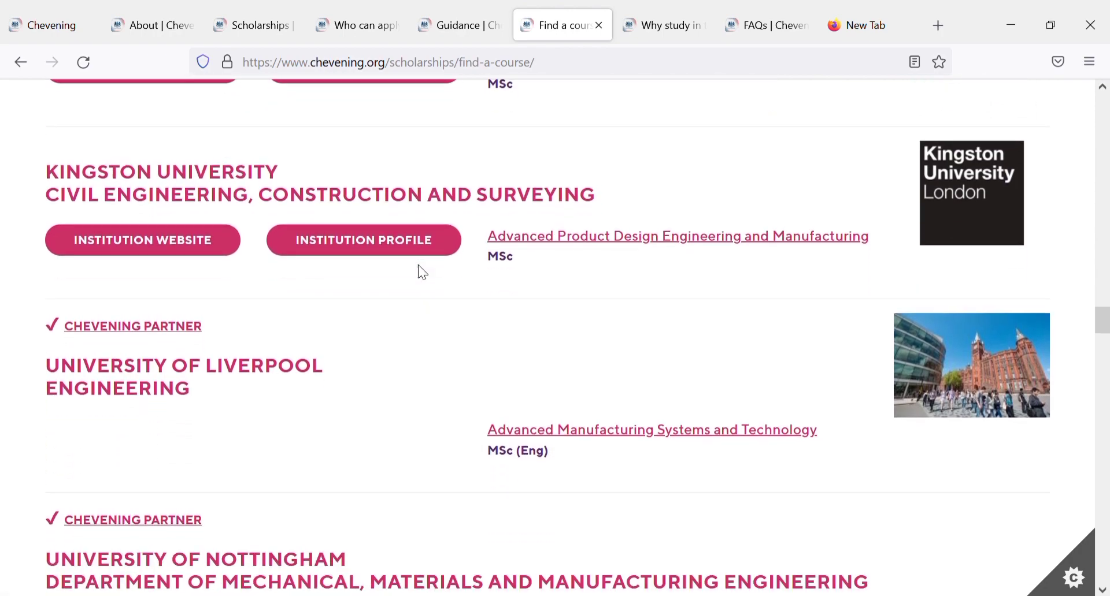
scroll(419, 267, "down", 2)
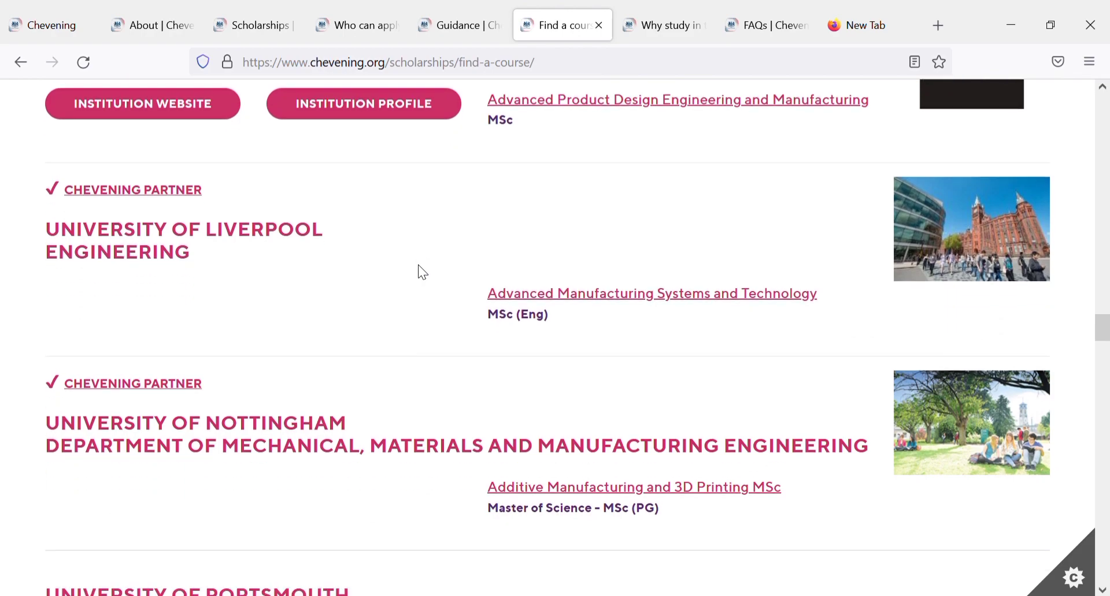
scroll(671, 309, "down", 3)
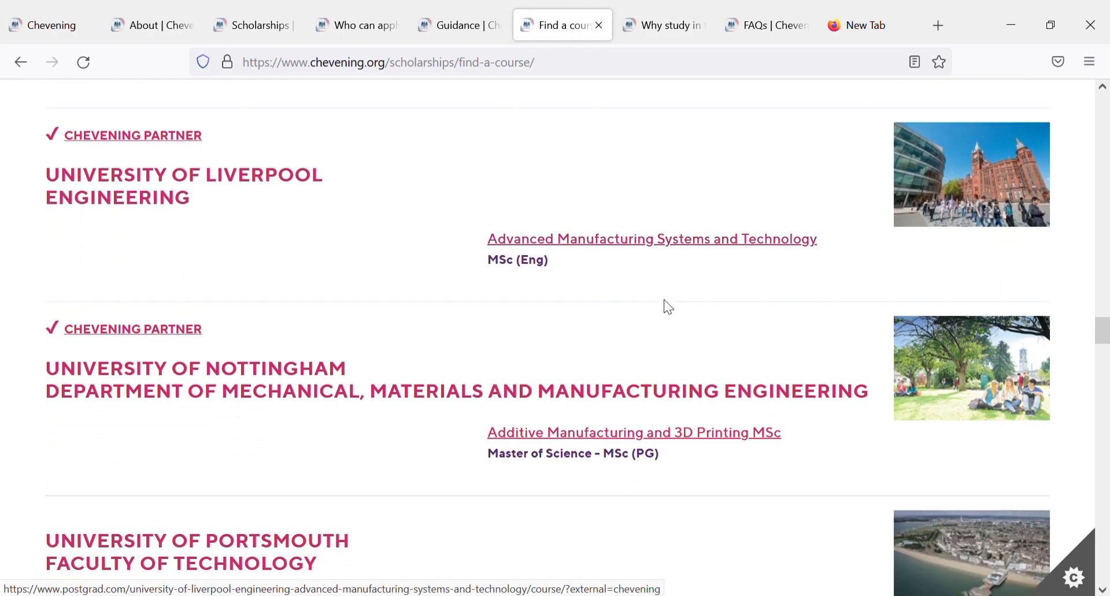
scroll(671, 309, "down", 1)
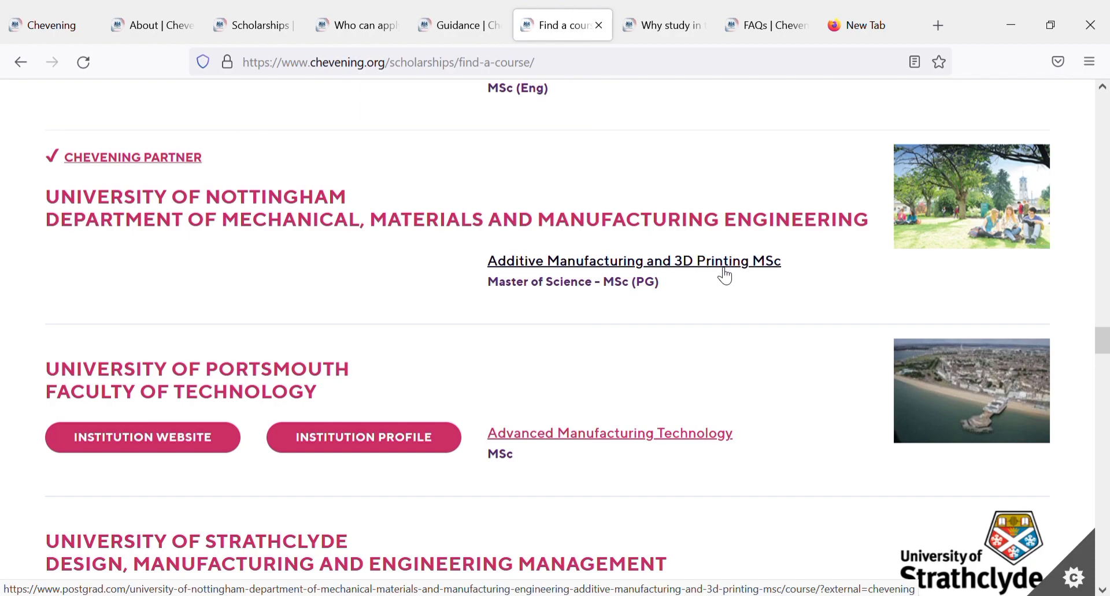
scroll(720, 277, "down", 4)
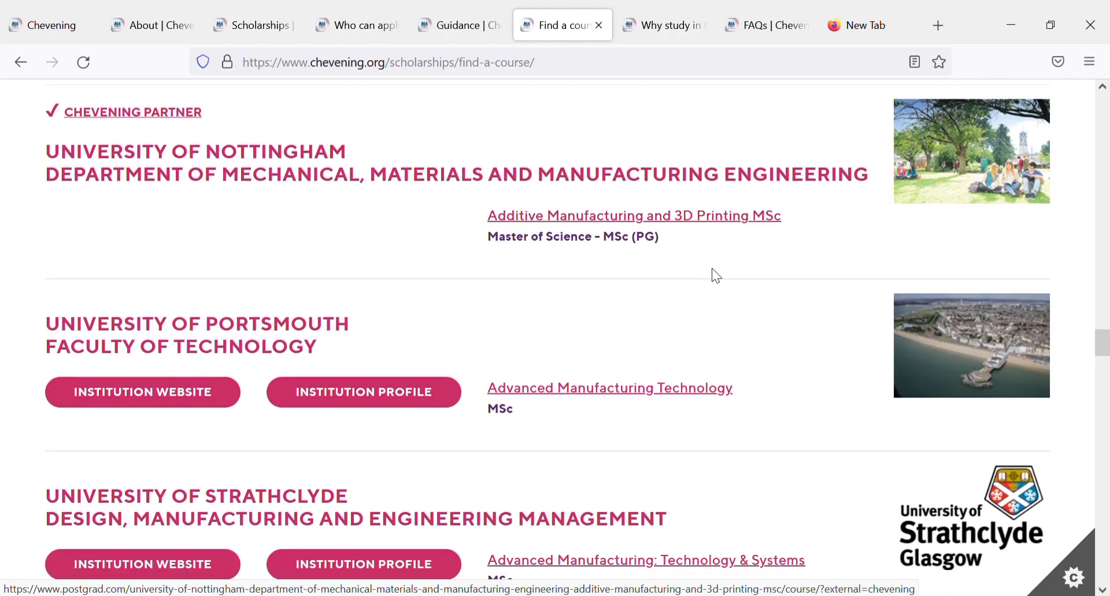
scroll(712, 268, "down", 3)
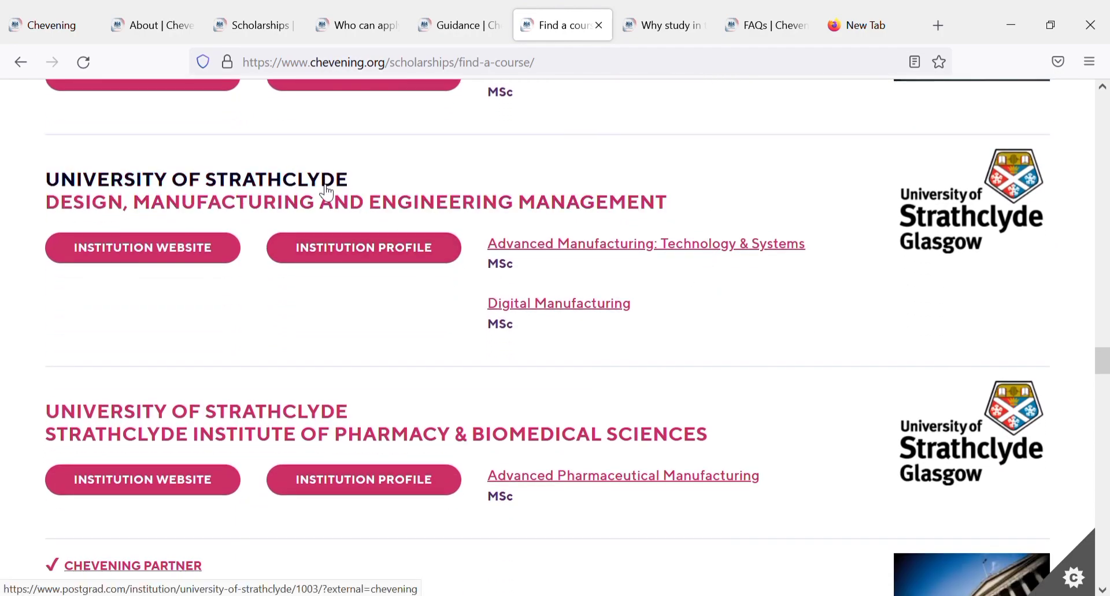
scroll(325, 191, "down", 4)
scroll(320, 186, "down", 7)
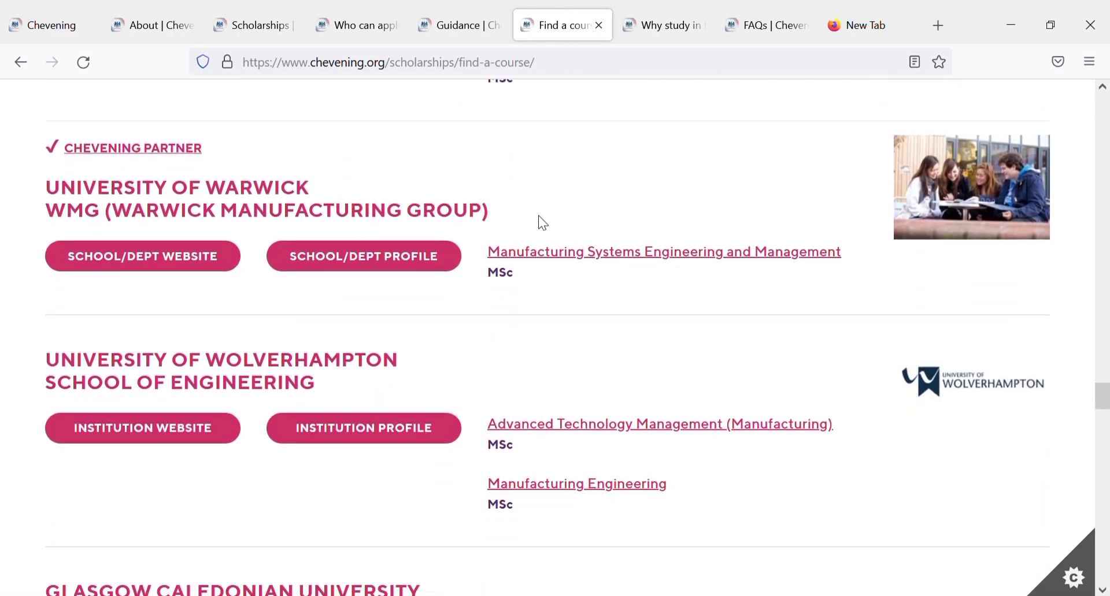
scroll(622, 265, "down", 3)
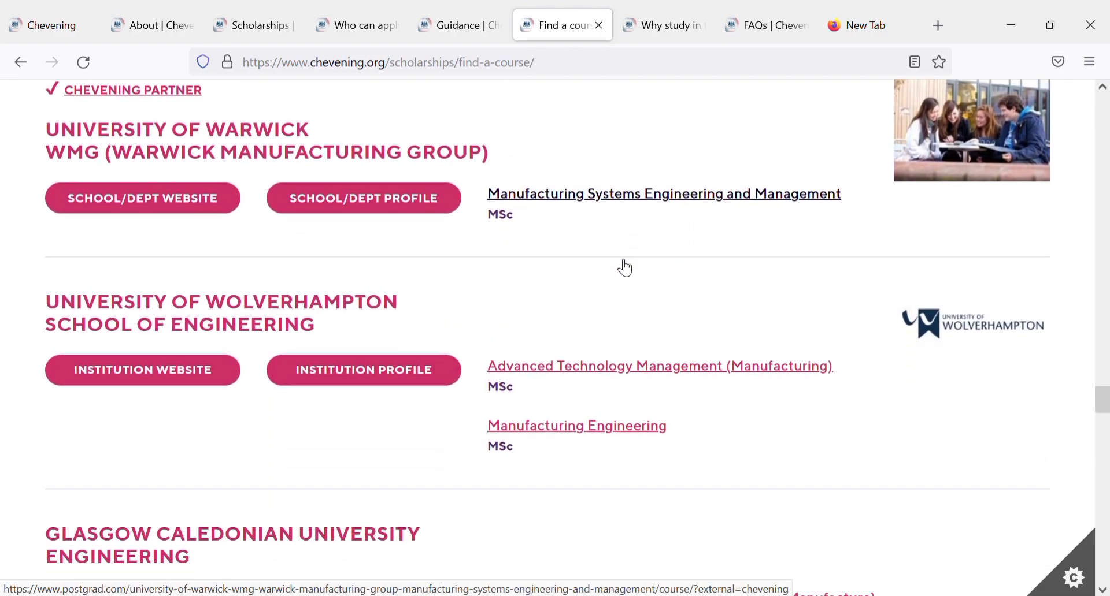
scroll(618, 260, "down", 4)
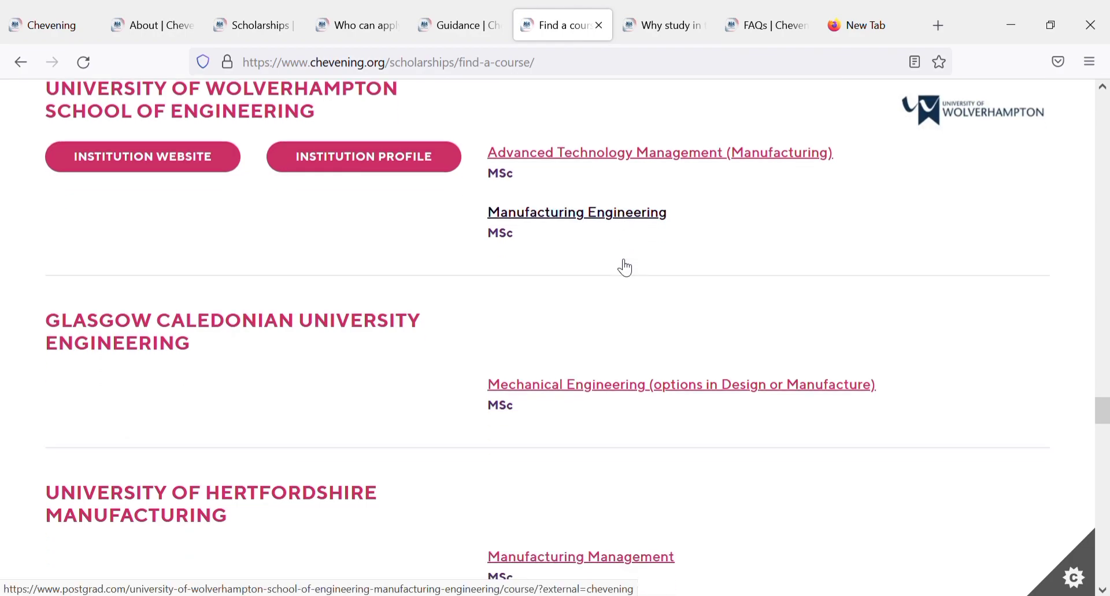
scroll(617, 260, "down", 5)
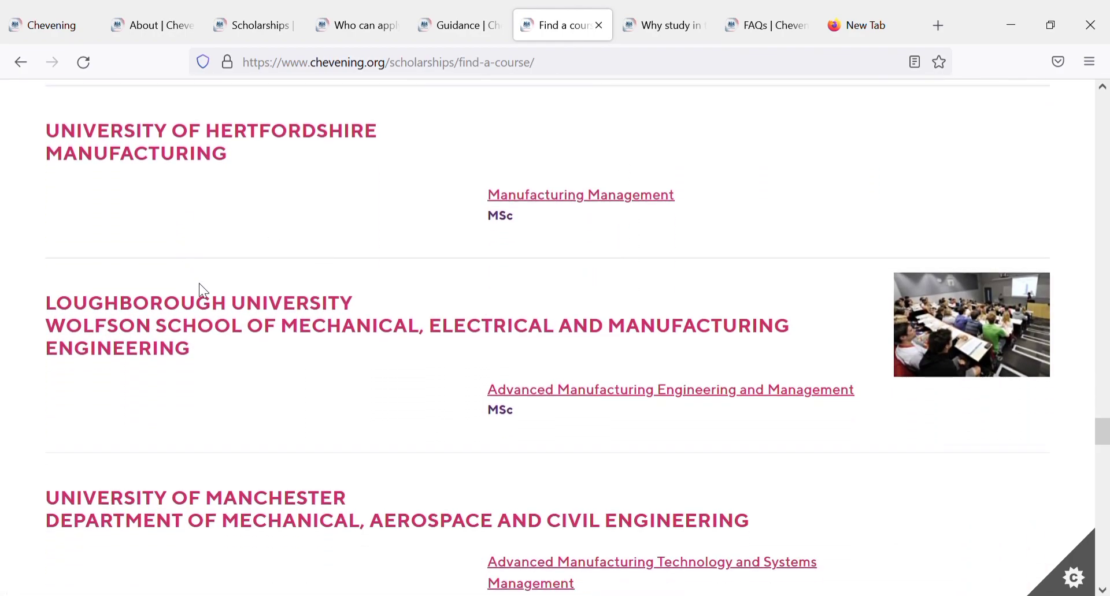
scroll(200, 284, "down", 6)
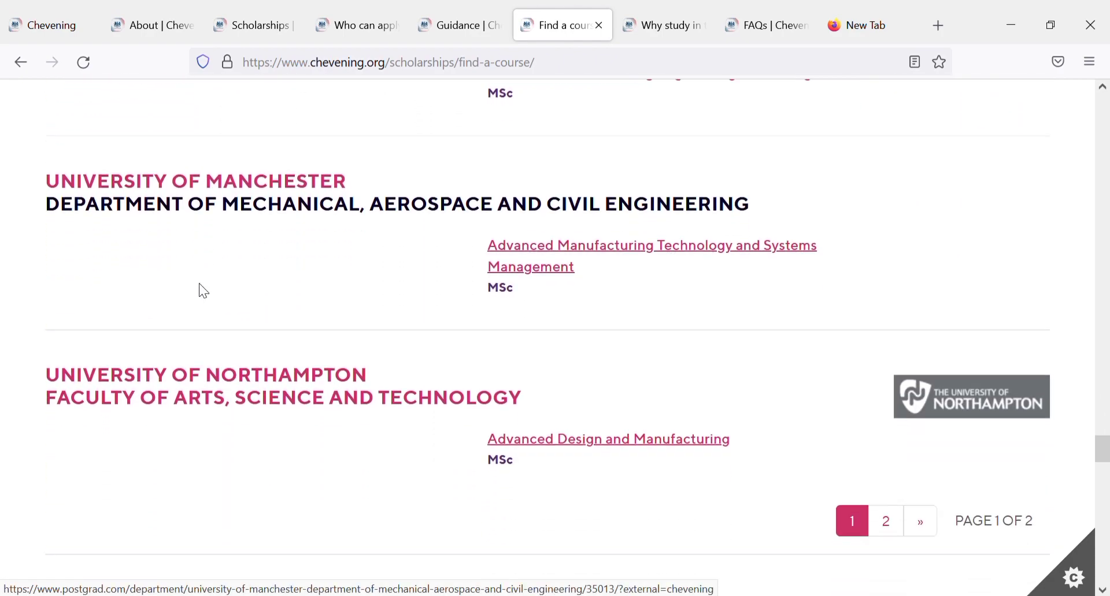
scroll(200, 284, "down", 3)
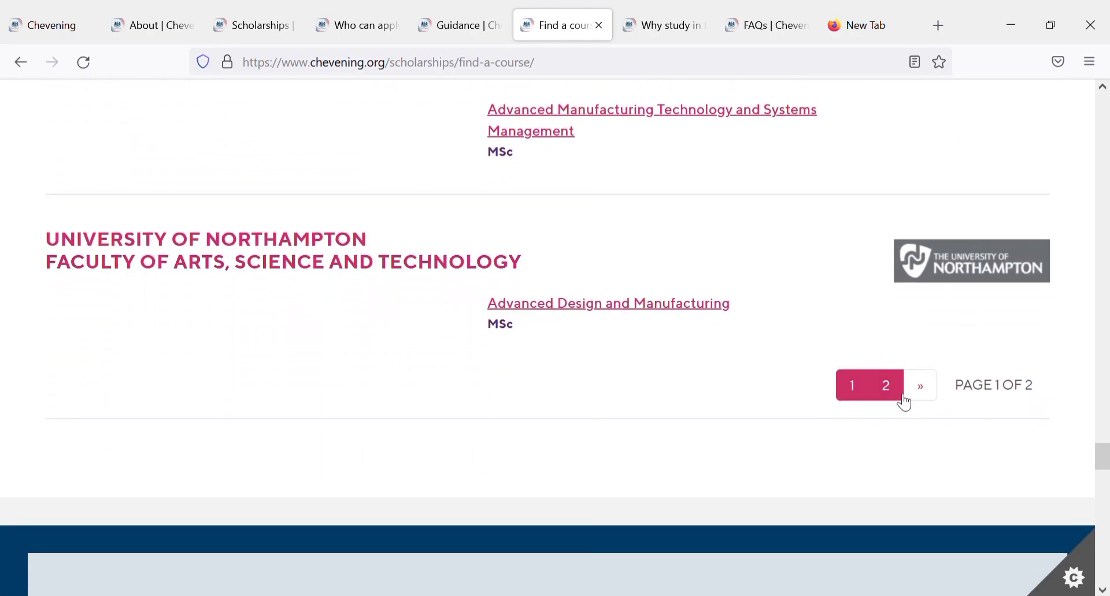
left_click(897, 393)
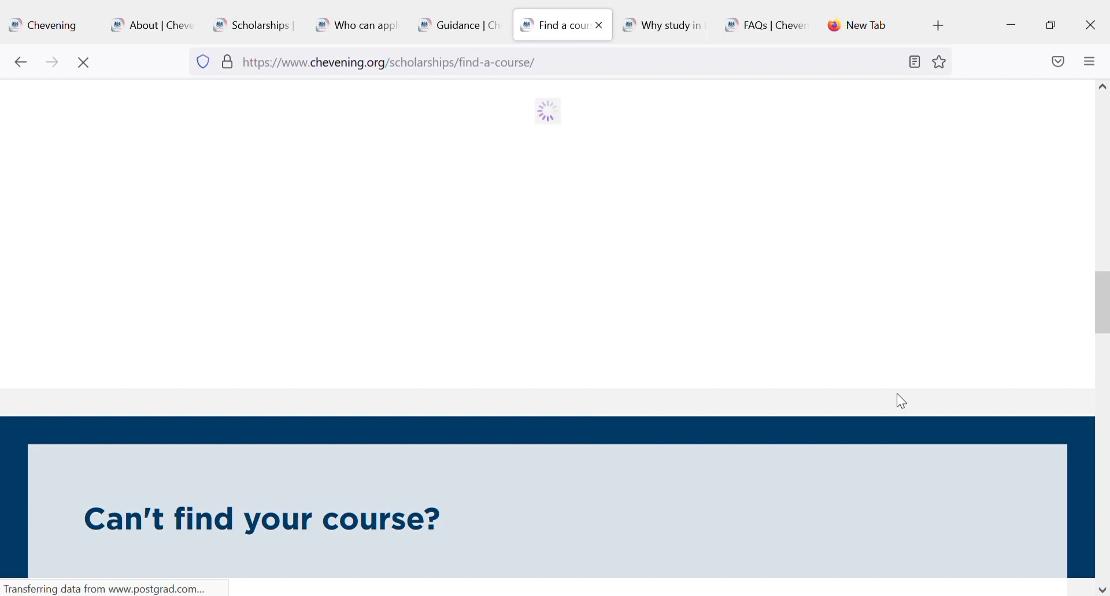
Step: Browse page 2 down to Ulster University Magee Campus, then scroll back to the search box
left_click_drag(1103, 308, 1106, 282)
scroll(612, 283, "down", 1)
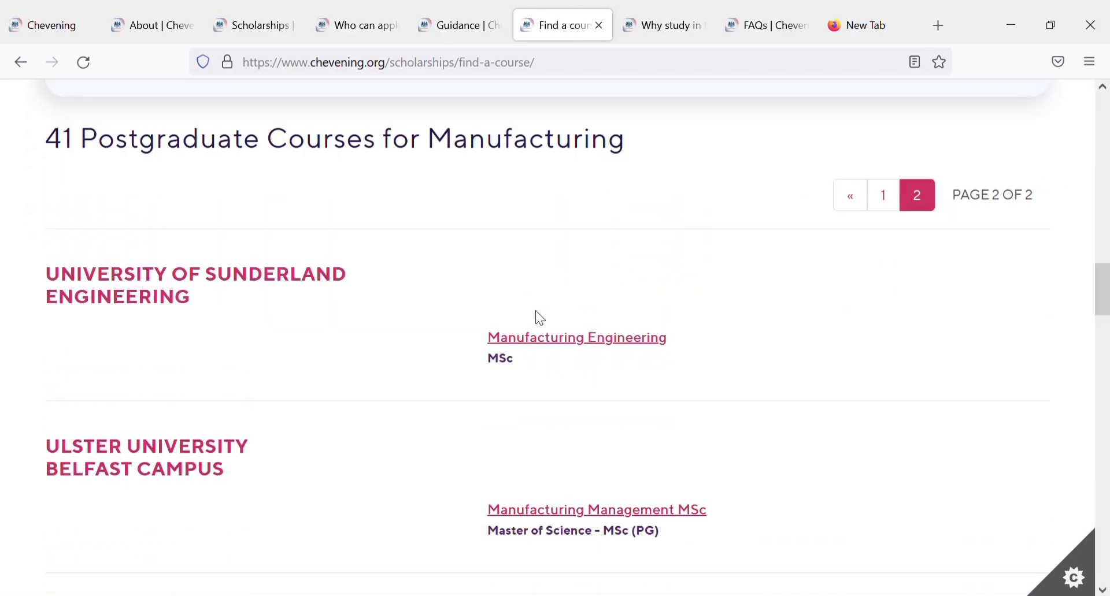
scroll(550, 346, "down", 6)
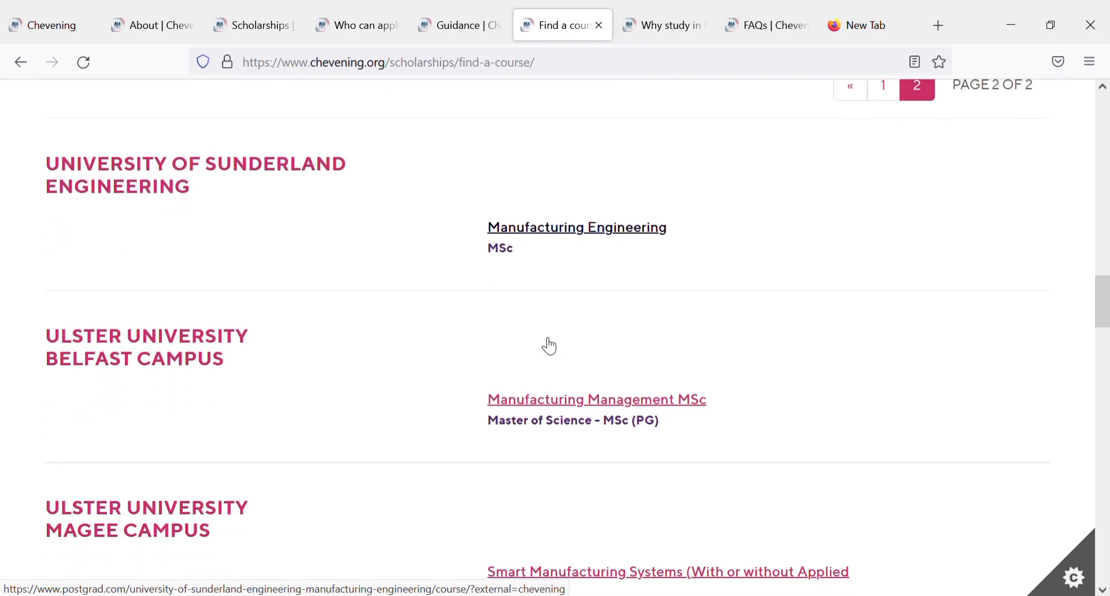
scroll(546, 345, "up", 2)
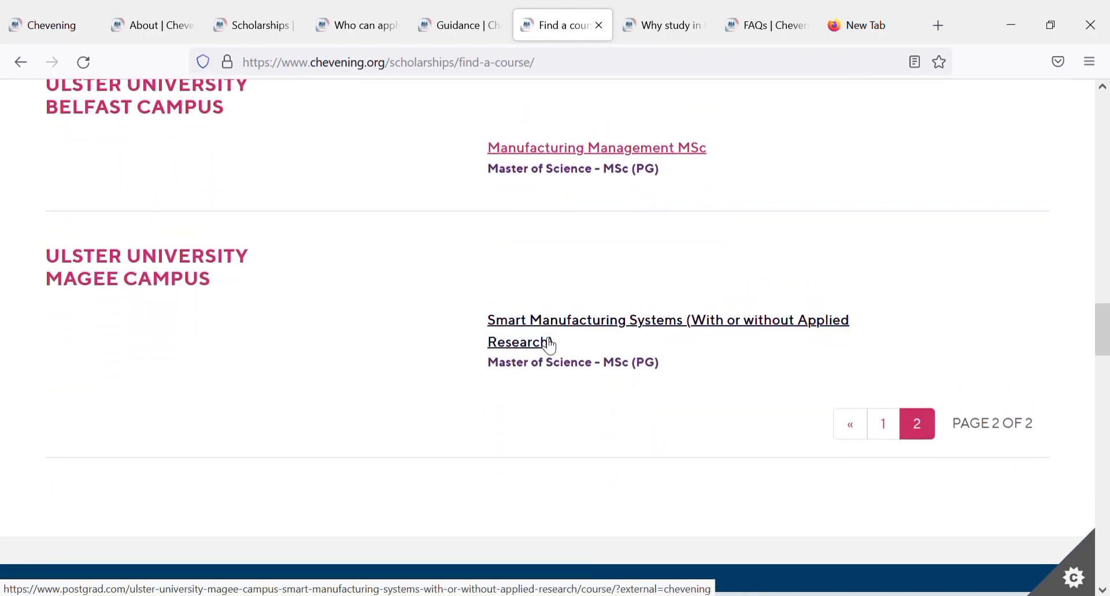
scroll(547, 345, "up", 8)
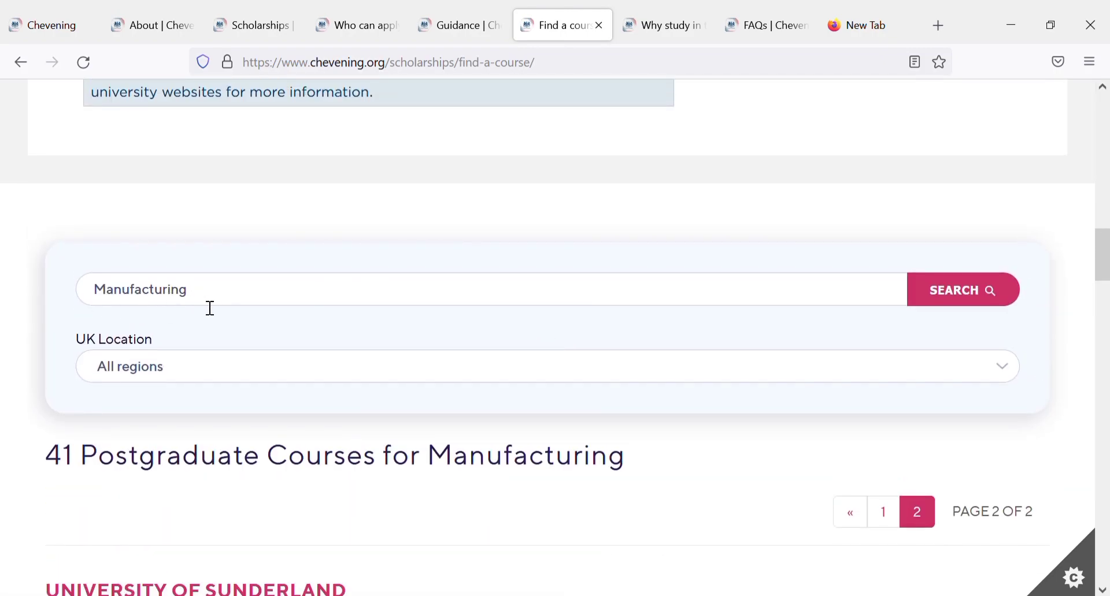
Step: Replace the search term with 'Public health' and search, listing 162 courses
double_click(176, 299)
type("Public health")
left_click(938, 285)
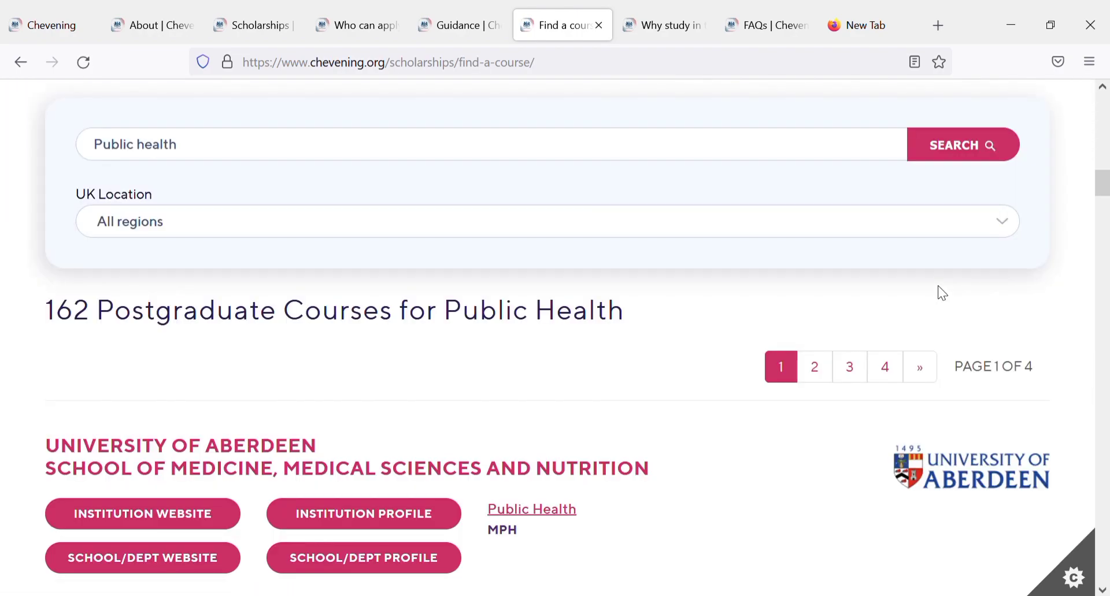
Step: Scroll through page 1 of the Public health results down to City, University of London
scroll(938, 288, "down", 4)
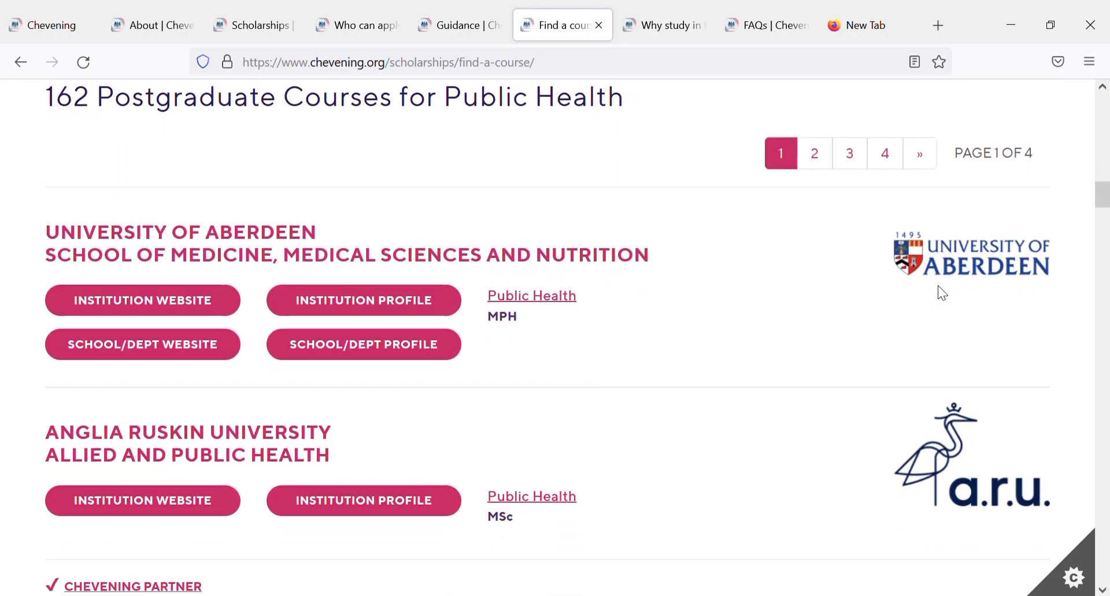
scroll(938, 288, "down", 10)
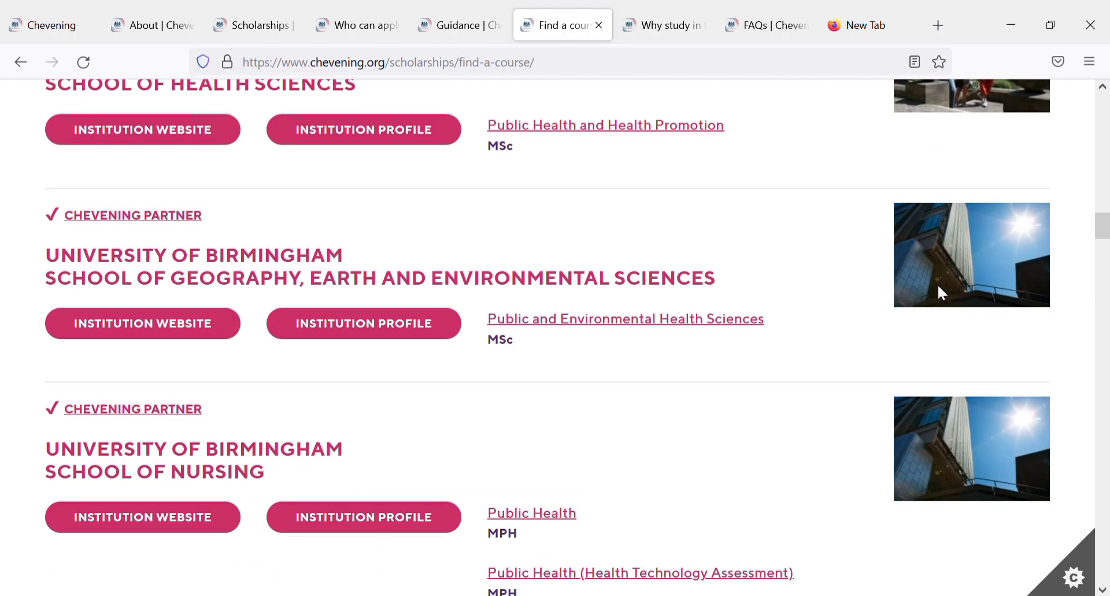
scroll(942, 294, "down", 4)
scroll(938, 286, "down", 6)
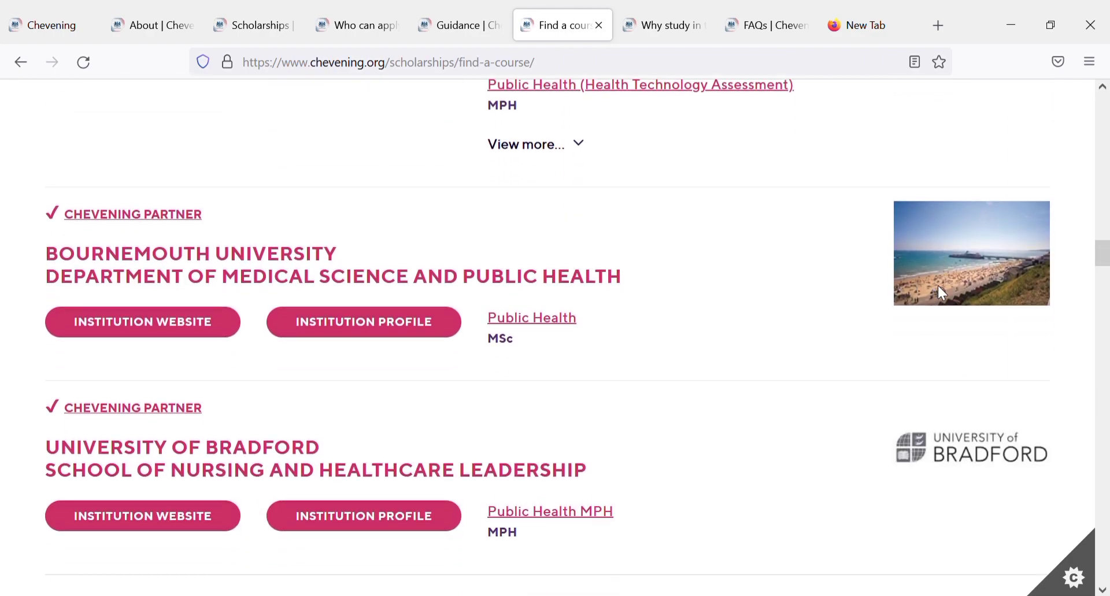
scroll(938, 287, "down", 12)
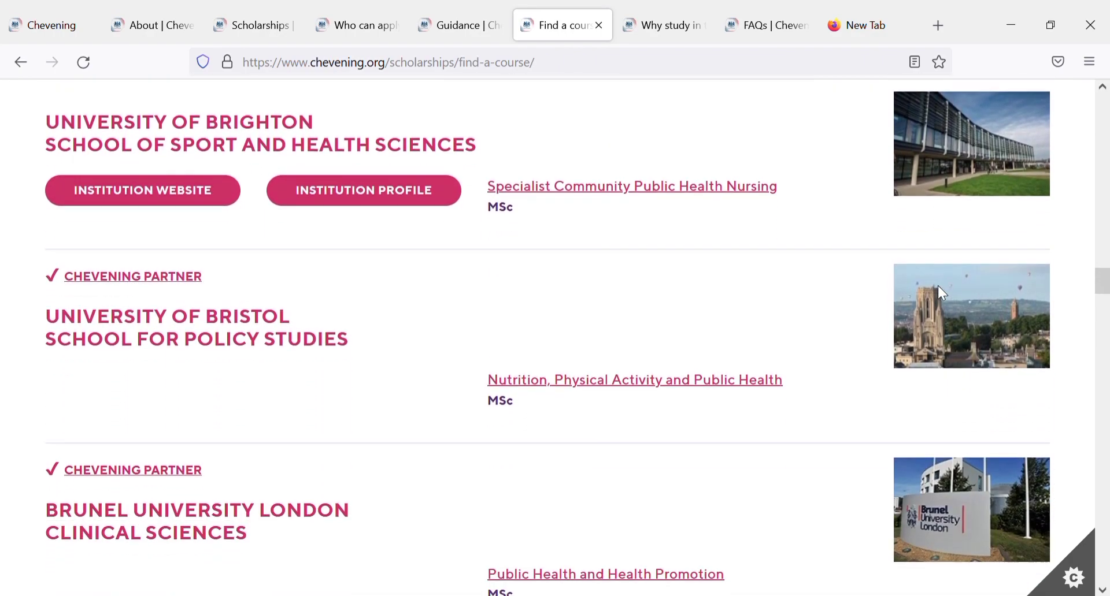
scroll(938, 287, "down", 3)
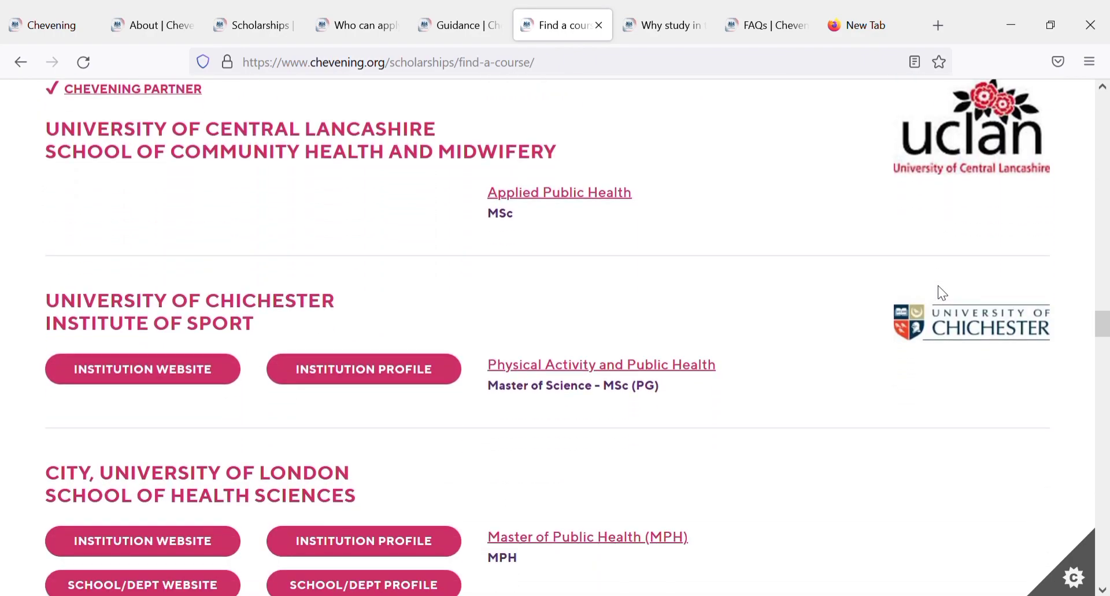
scroll(938, 287, "up", 3)
scroll(937, 287, "up", 2)
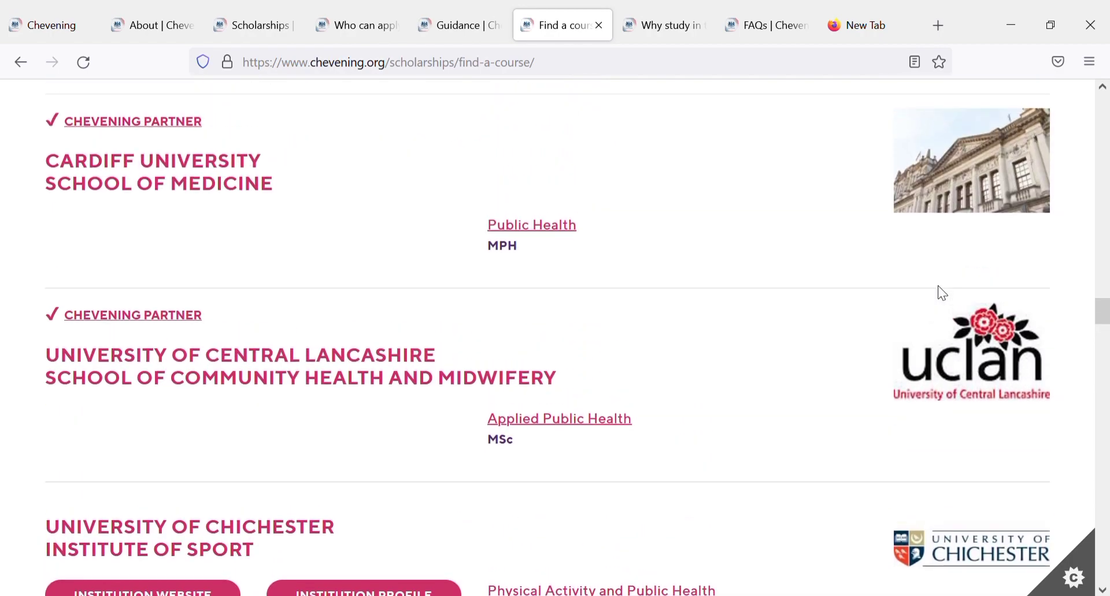
scroll(938, 287, "down", 3)
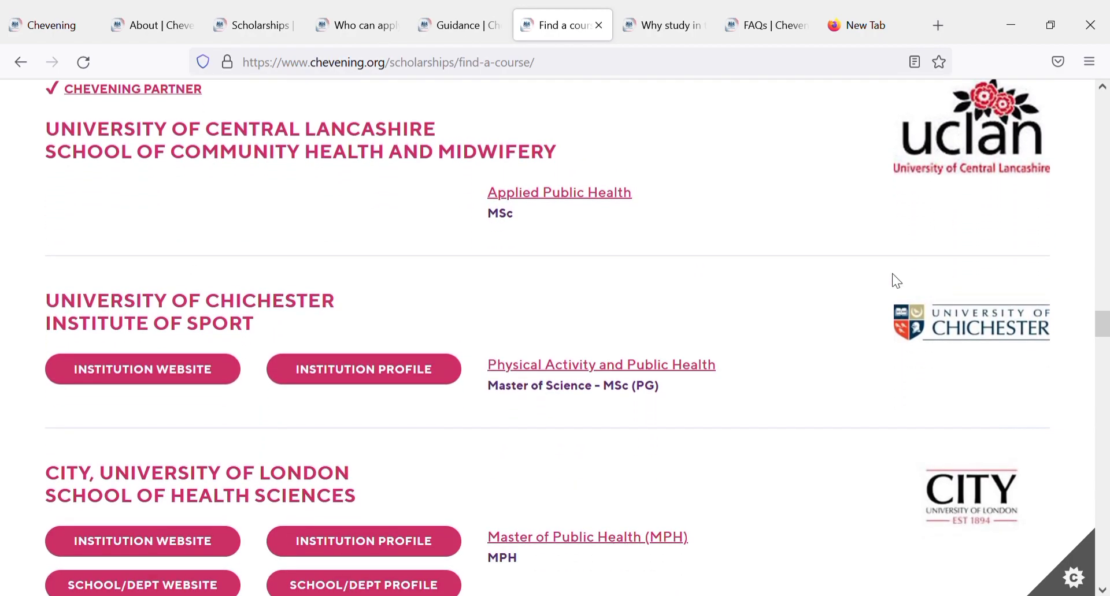
Step: On the Why study in the UK tab, read down to History and heritage, Literature and One-year degrees
left_click(672, 8)
key("Down")
key("Down")
key("Down")
key("Down")
key("Down")
key("Down")
key("Down")
key("Down")
key("Down")
key("Down")
key("Down")
key("Down")
key("Down")
key("Down")
key("Down")
key("Down")
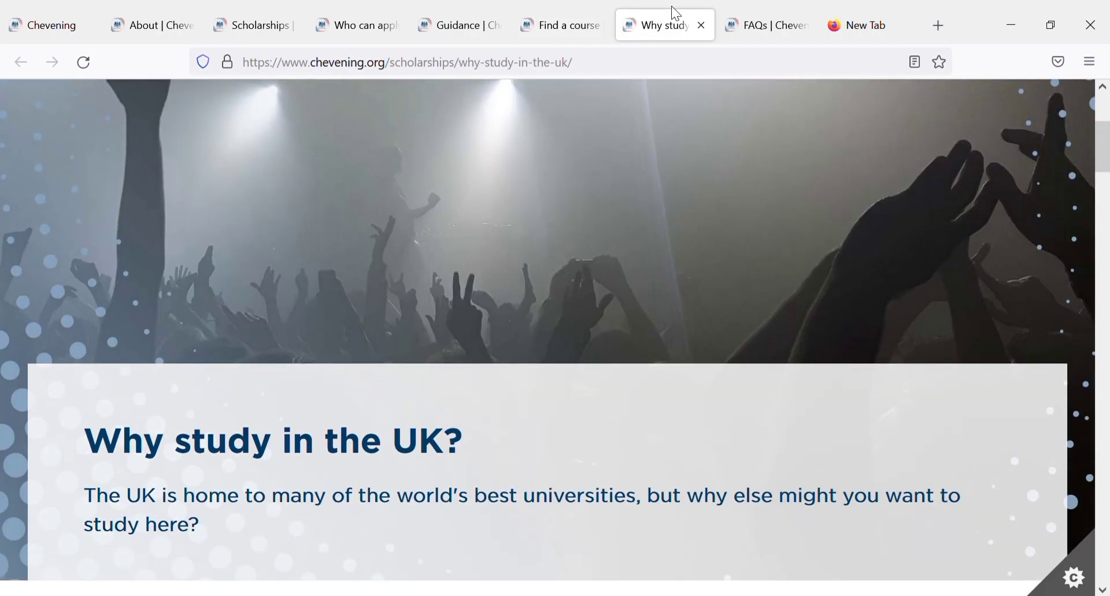
key("Down")
key("Down")
key("Down")
key("Down")
key("Down")
key("Down")
key("Down")
key("Down")
key("Down")
key("Down")
key("Down")
key("Down")
key("Down")
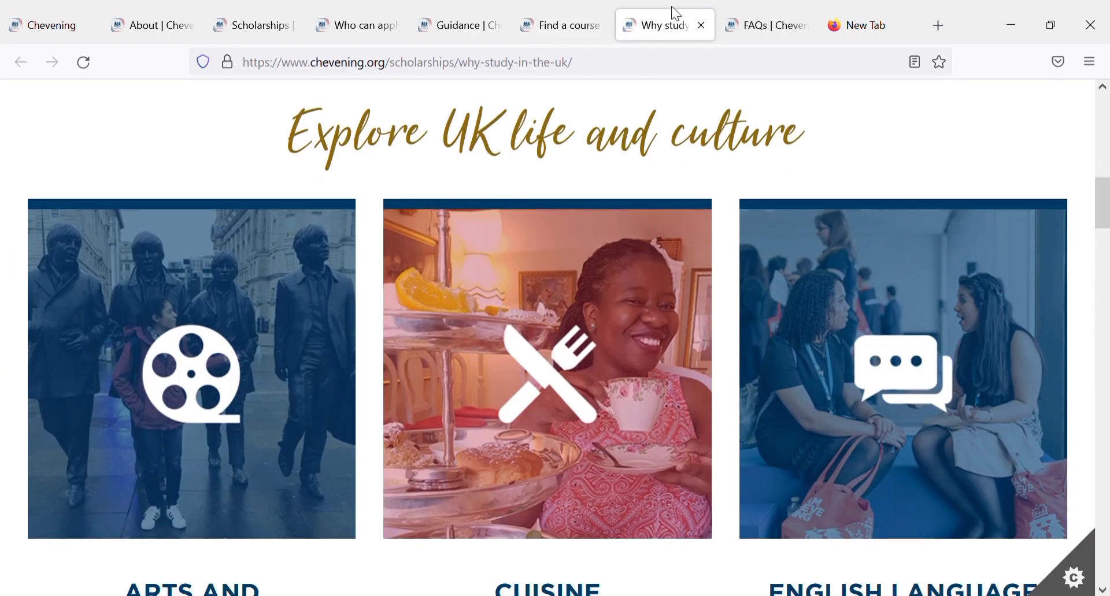
key("Down")
key("Down")
key("Down")
key("Down")
key("Down")
key("Down")
key("Down")
key("Down")
key("Down")
key("Down")
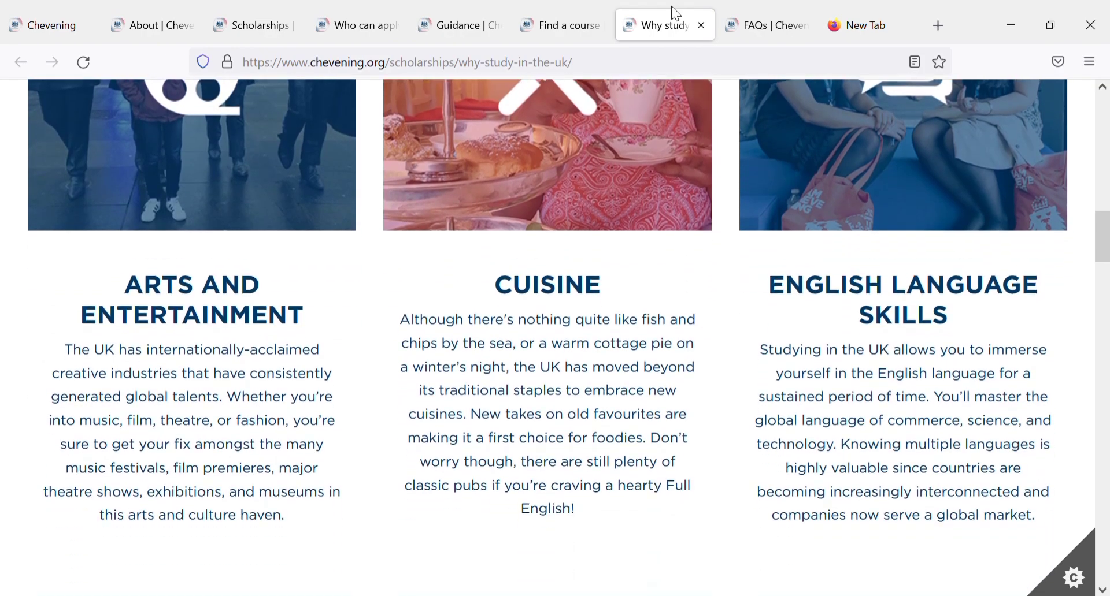
key("Up")
key("Up")
key("Up")
key("Up")
key("Up")
key("Up")
key("Up")
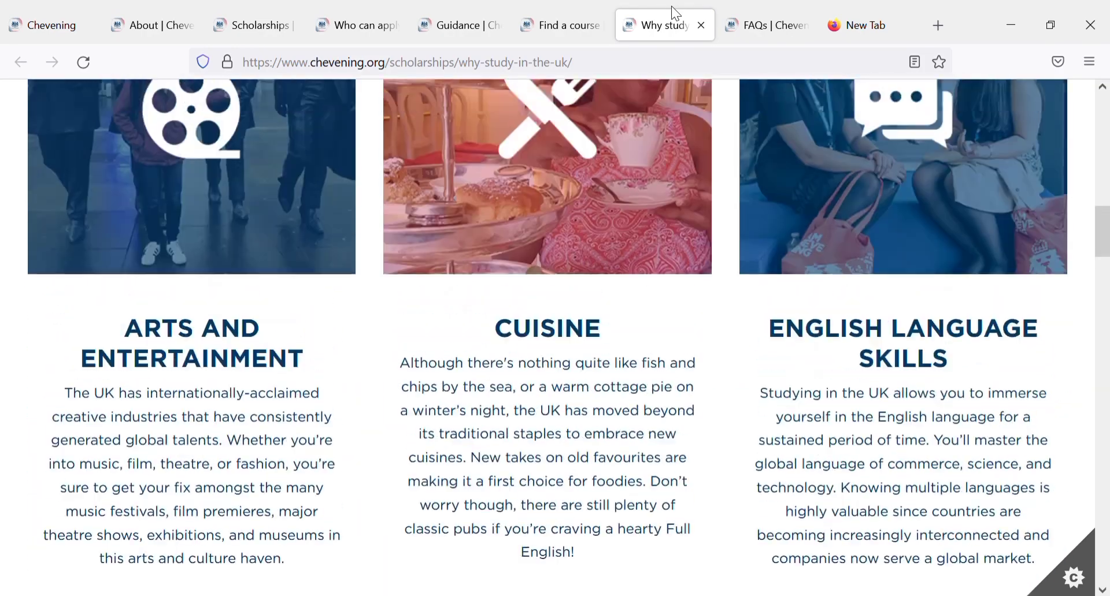
key("Down")
key("Down")
key("Down")
key("Down")
key("Down")
key("Down")
key("Down")
key("Down")
key("Down")
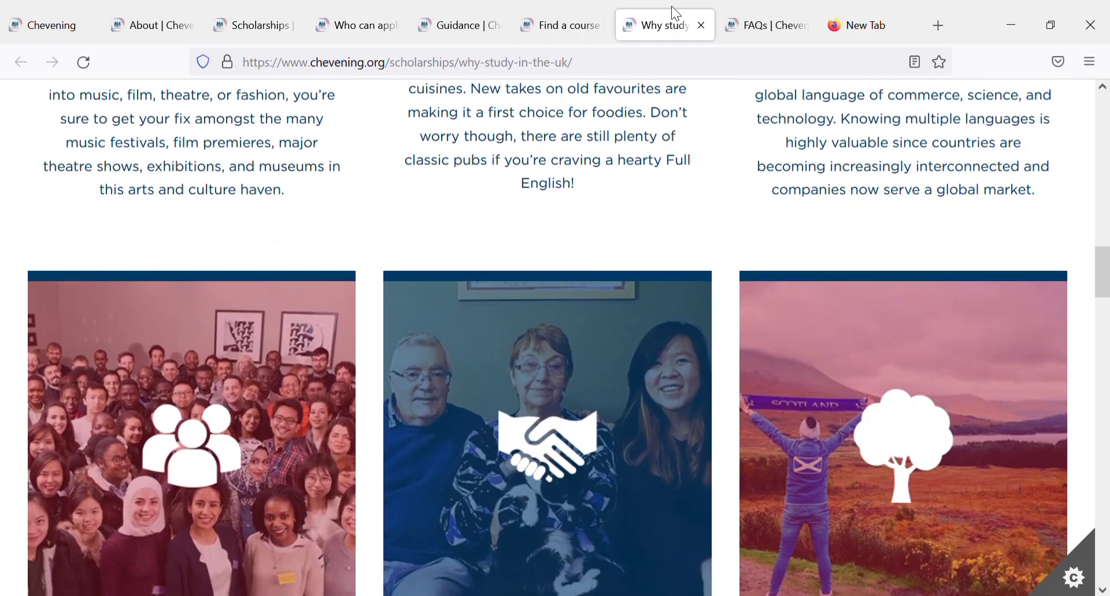
key("Down")
key("Down")
key("Down")
key("Down")
key("Down")
key("Down")
key("Down")
key("Down")
key("Down")
key("Down")
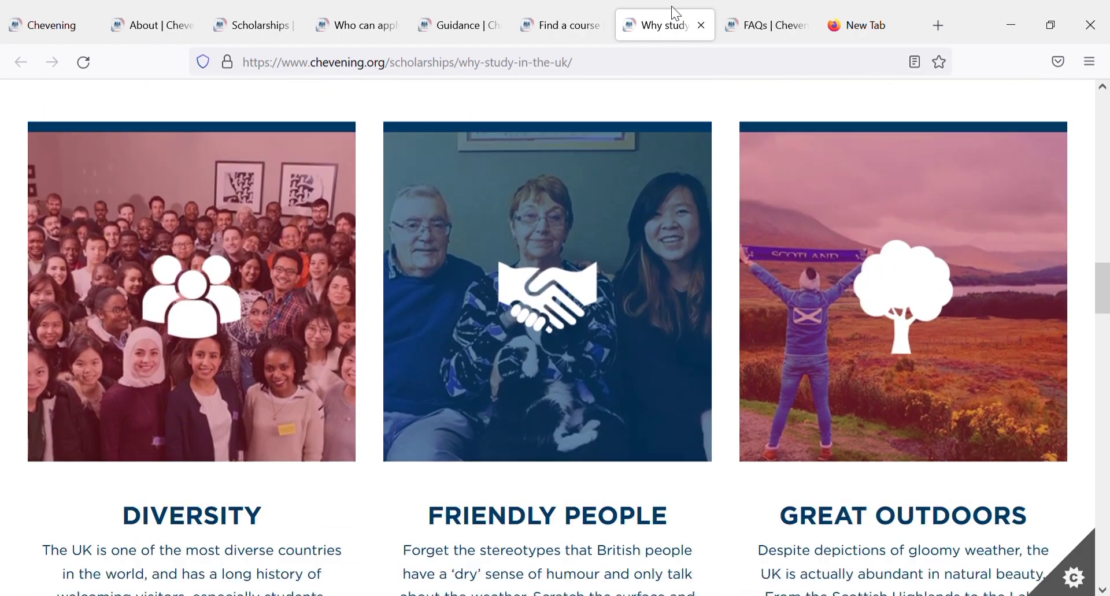
key("Down")
key("Down")
key("Down")
key("Down")
key("Down")
key("Down")
key("Down")
key("Down")
key("Down")
key("Down")
key("Down")
key("Down")
key("Down")
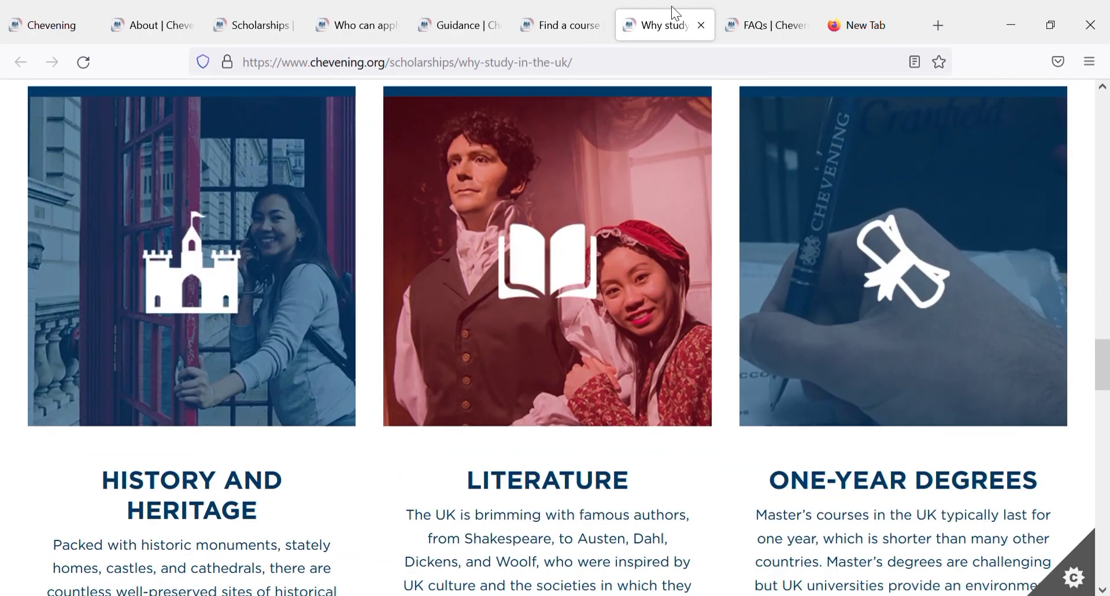
Step: From the top of the Scholarships tab, open the APPLY page for finding awards by country
left_click(225, 11)
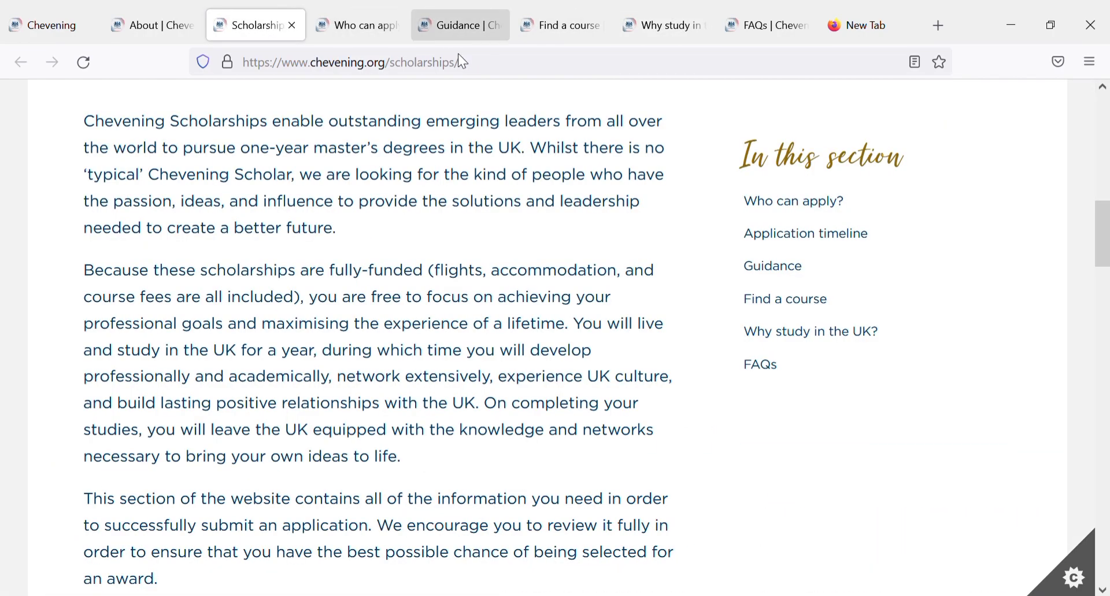
left_click(1105, 196)
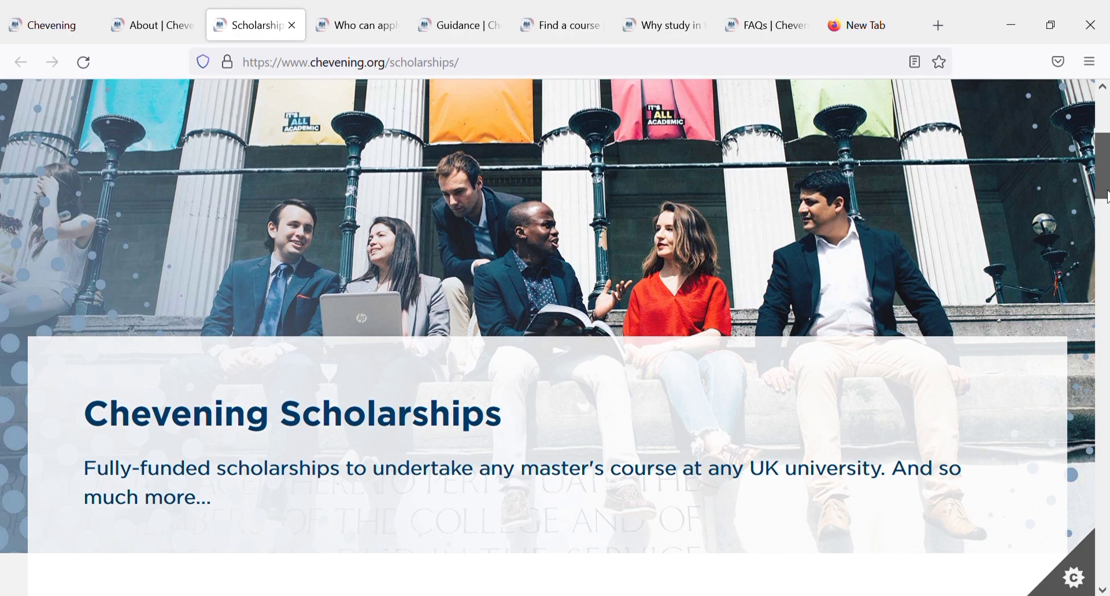
left_click(1104, 115)
left_click(896, 237)
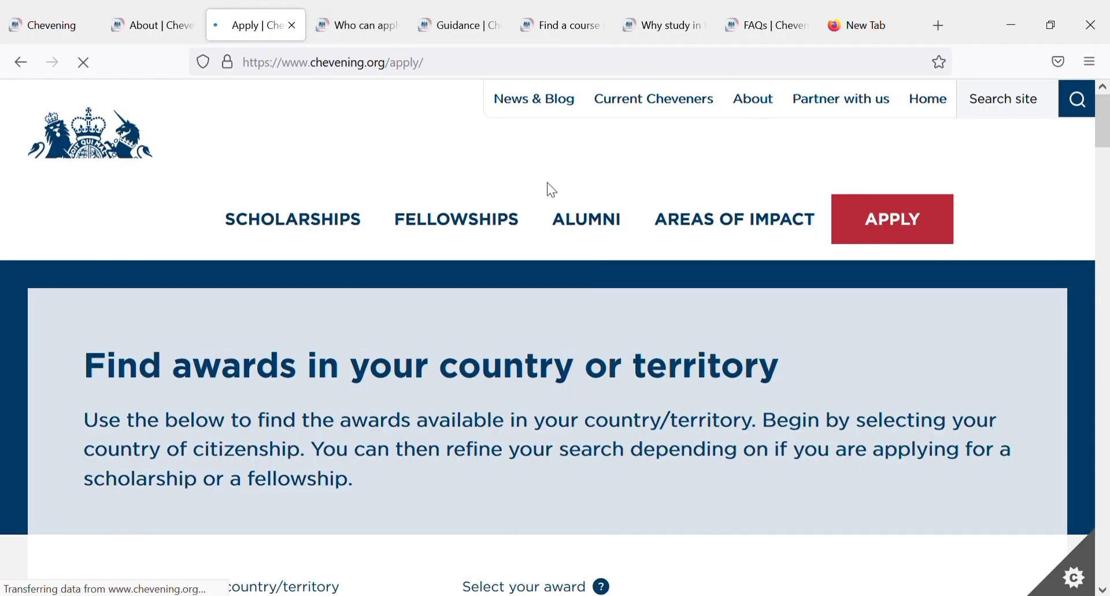
Step: Choose Nigeria as the country and Scholarship as the award type, then search
scroll(1101, 151, "down", 5)
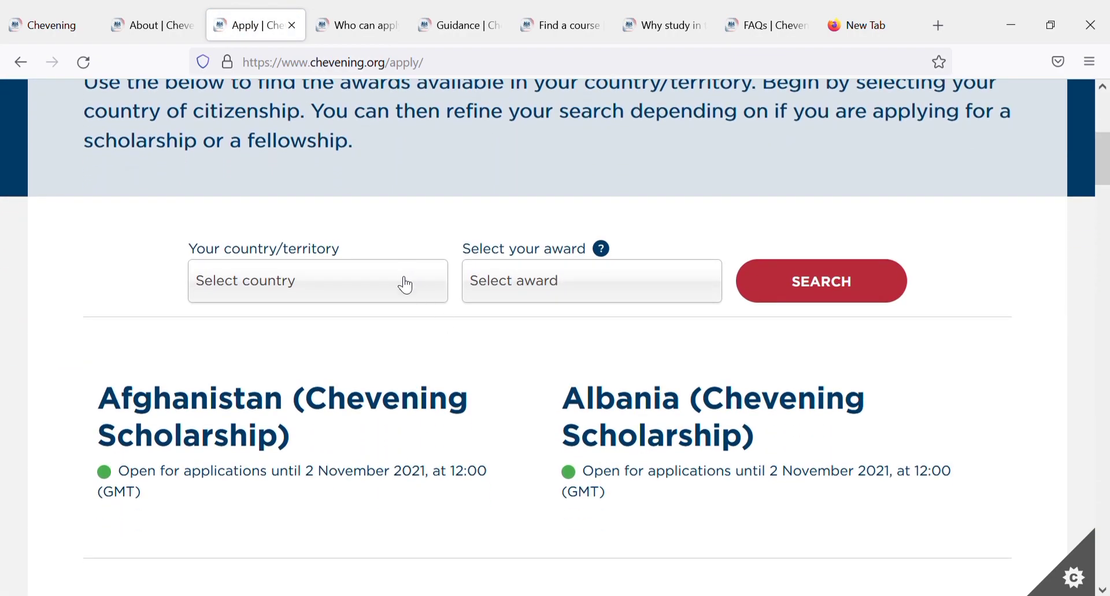
left_click(406, 284)
type("Nigeria")
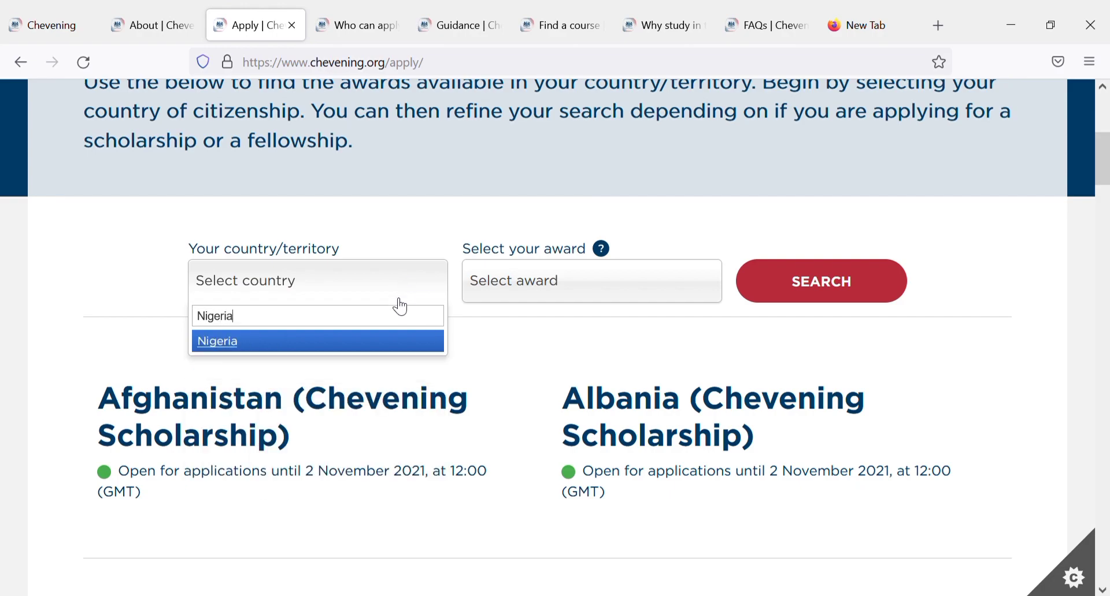
left_click(378, 349)
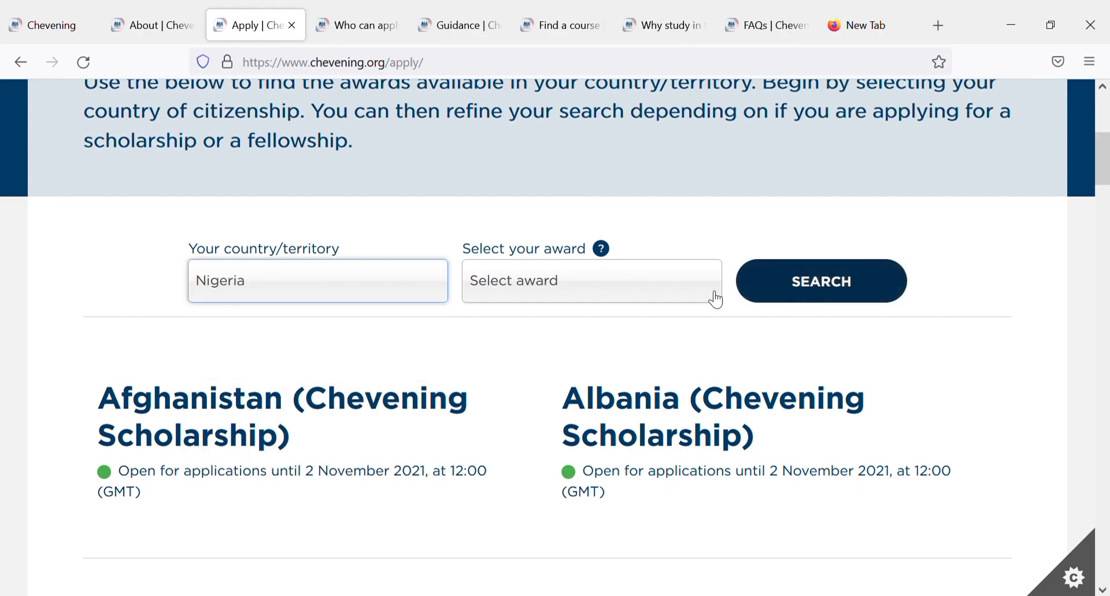
left_click(519, 286)
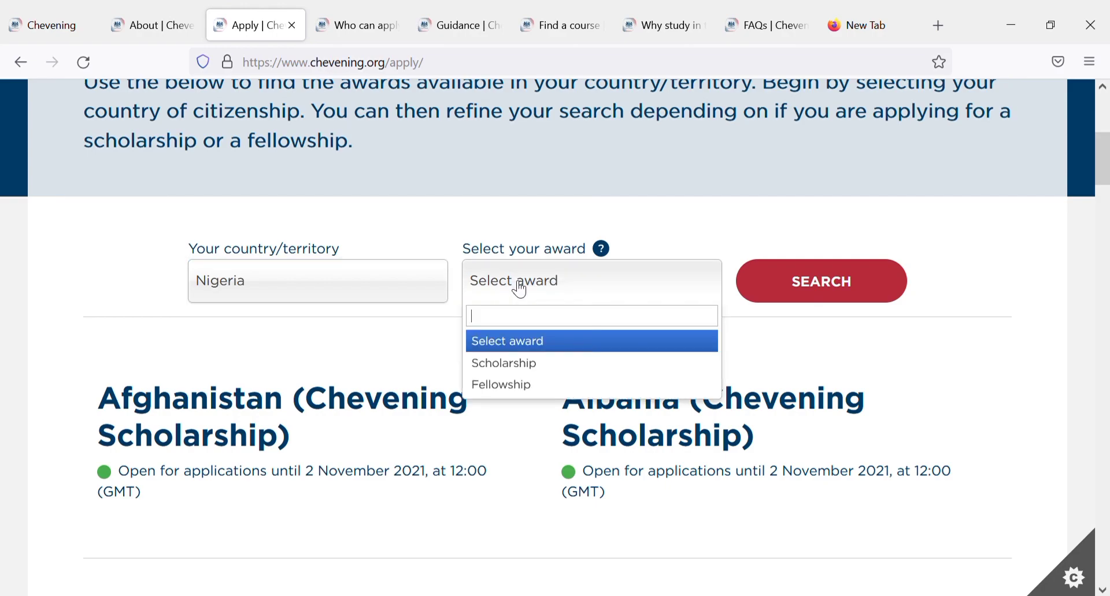
left_click(515, 369)
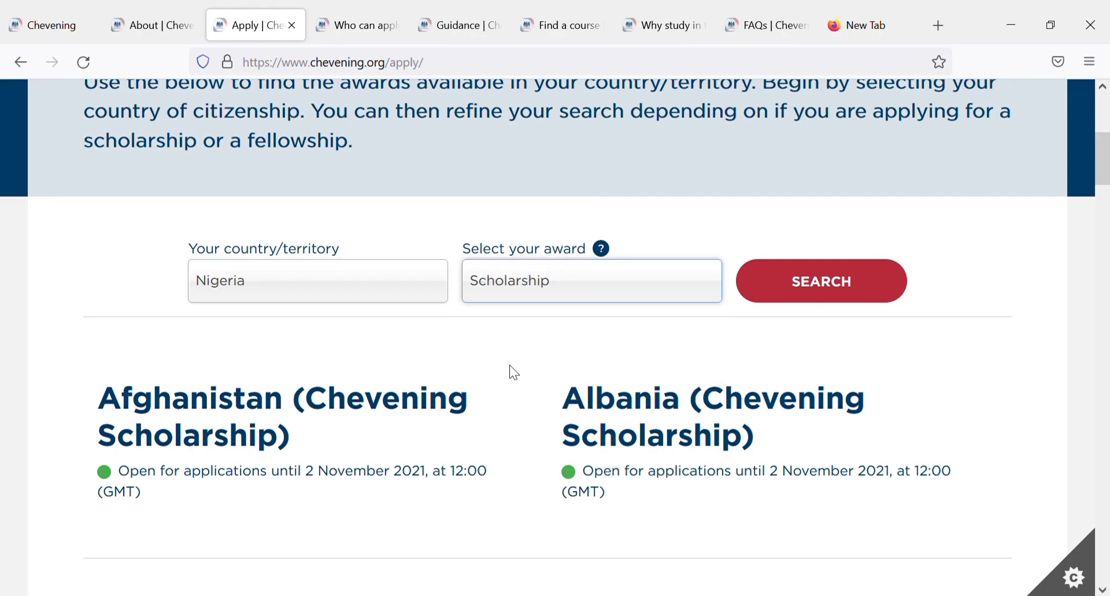
left_click(584, 292)
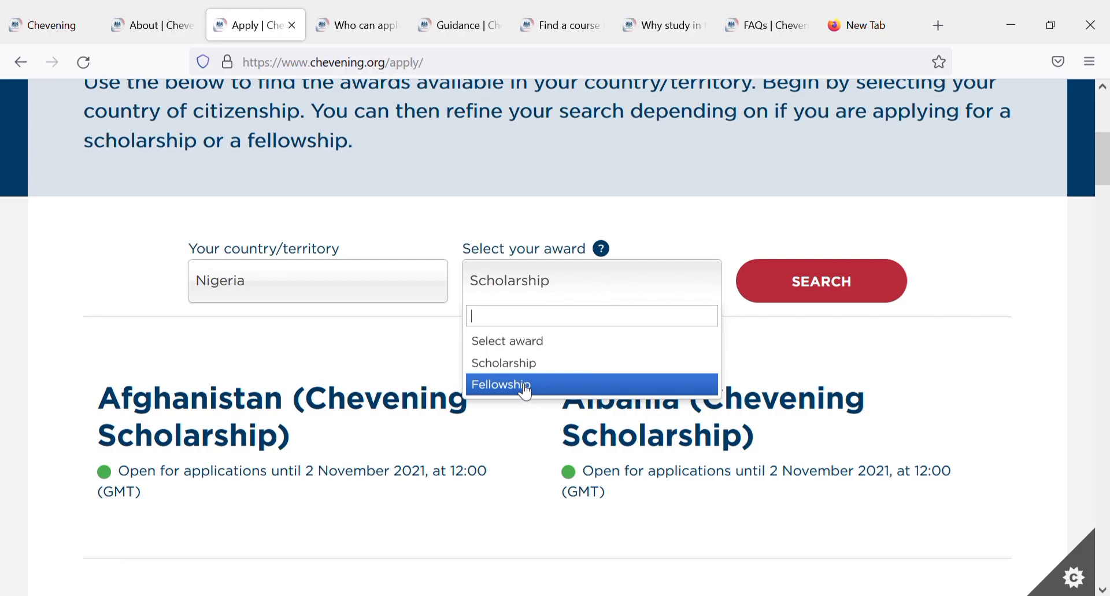
left_click(571, 290)
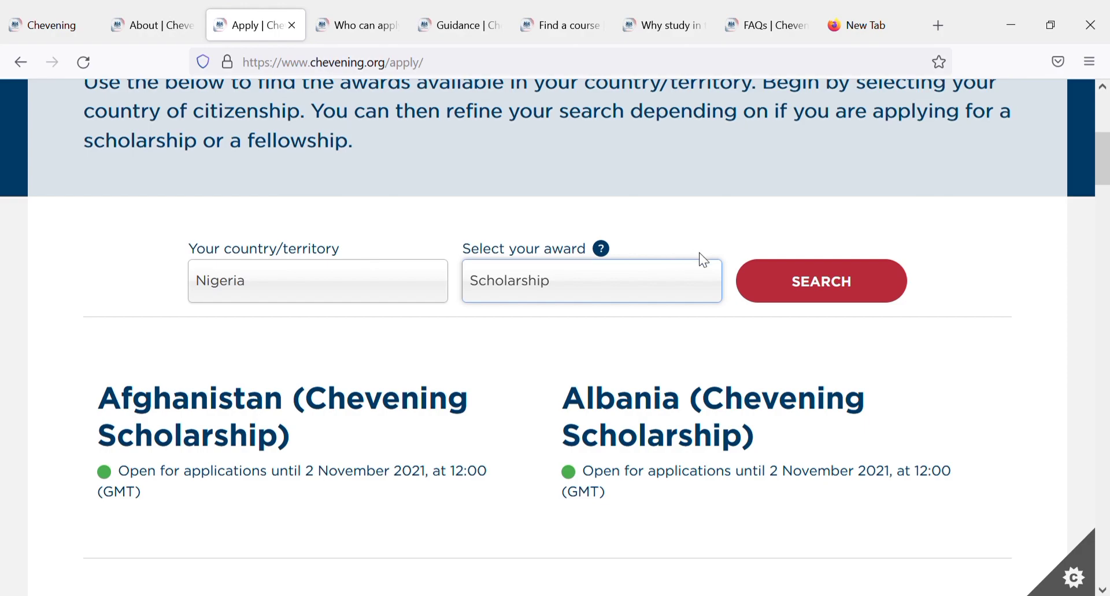
left_click(796, 276)
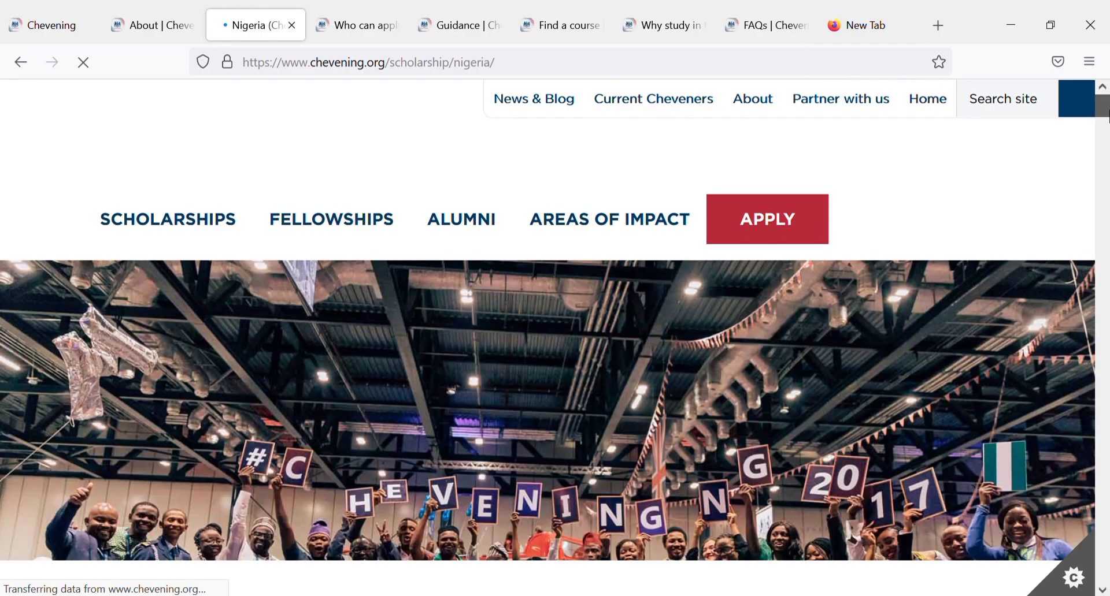
Step: Scroll the Nigeria scholarship page past Required documents and Selection updates to the Applications are open banner
left_click_drag(1106, 113, 1106, 162)
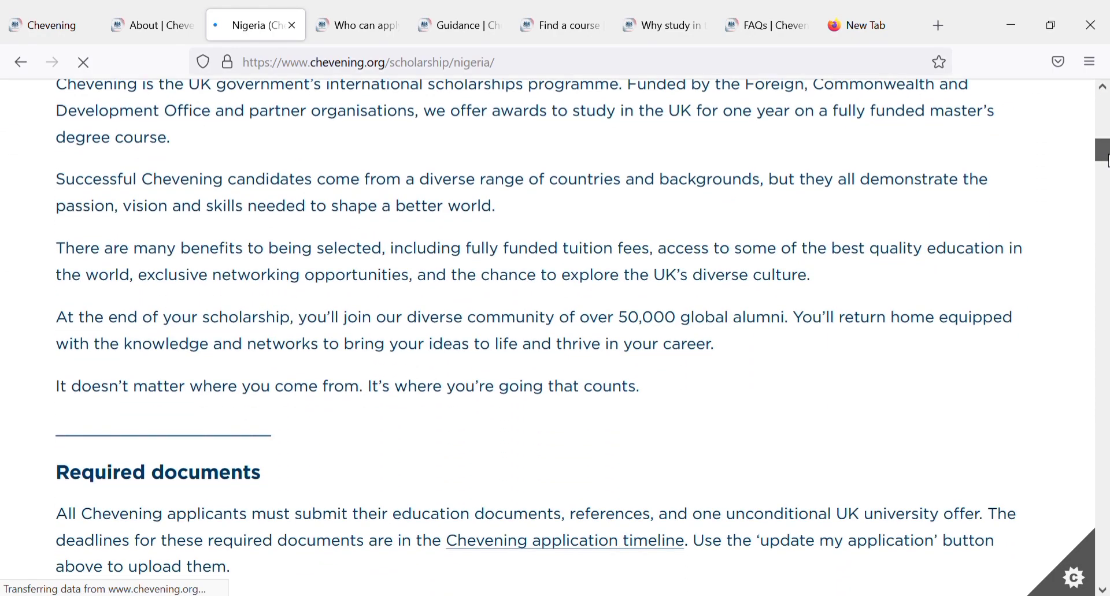
scroll(539, 144, "down", 4)
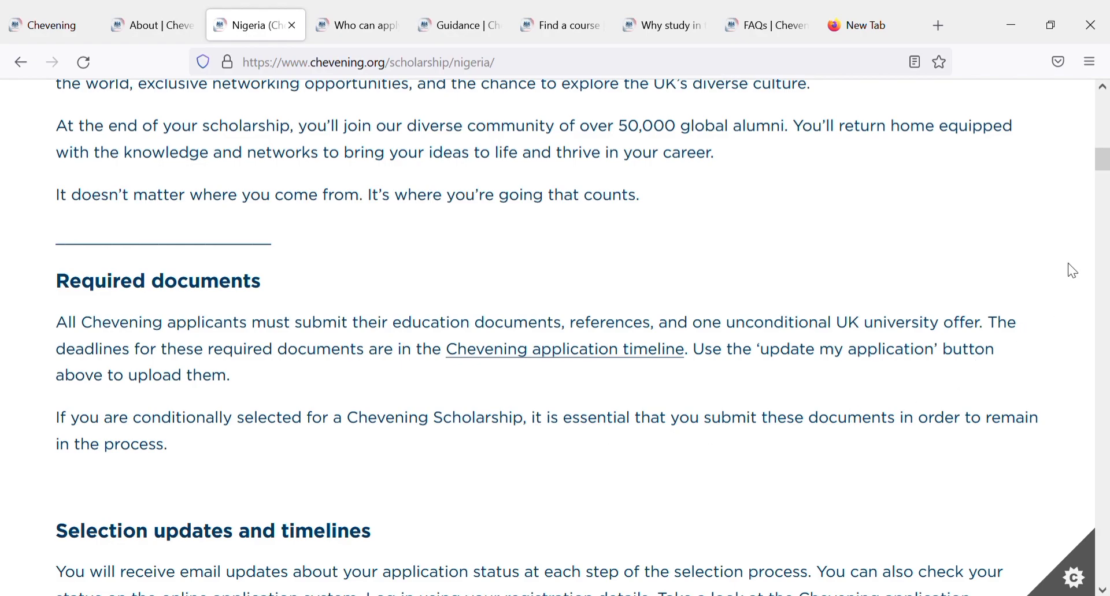
left_click_drag(1105, 159, 1105, 196)
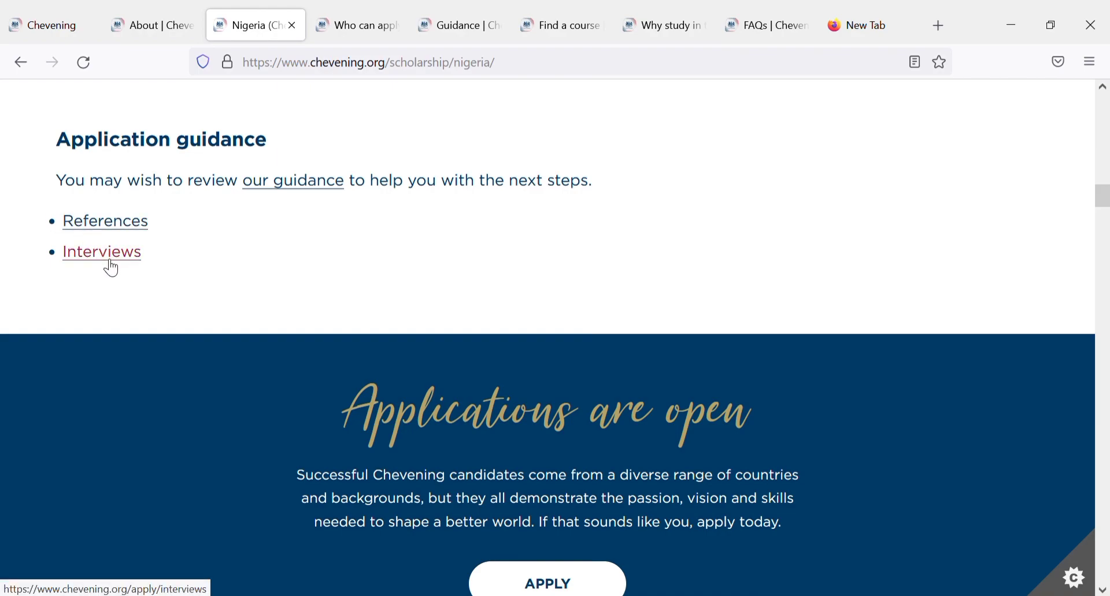
Step: Use the APPLY button in the Applications are open banner to reach the SmartSimple login page
left_click(525, 587)
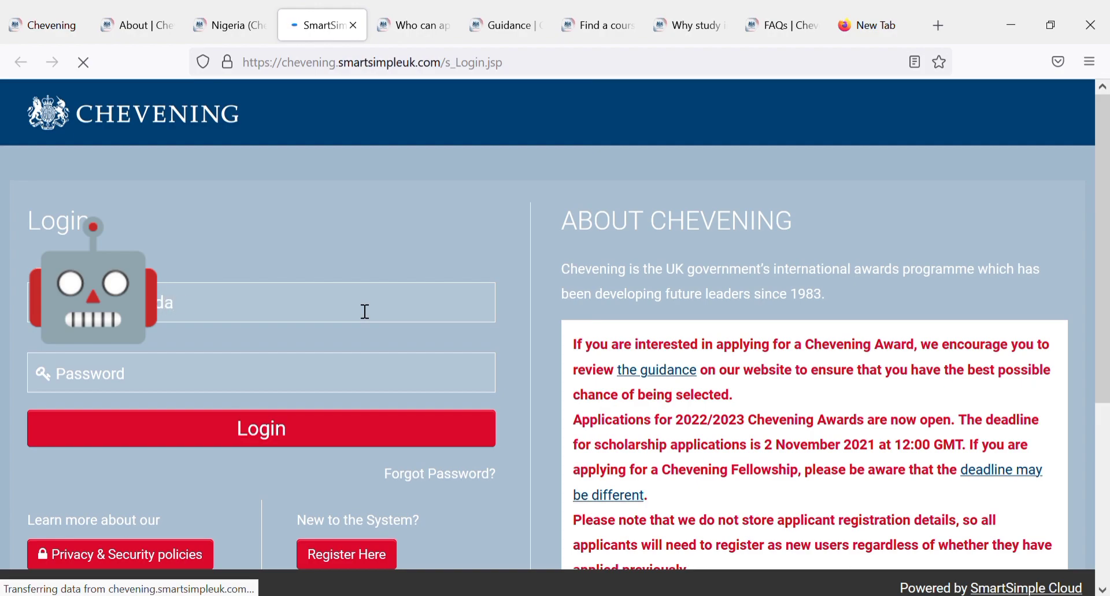
Step: Finish the applicant's e-mail and enter the password, then choose Register Here as a new user
type("@yahoo.c")
type("on")
type("m")
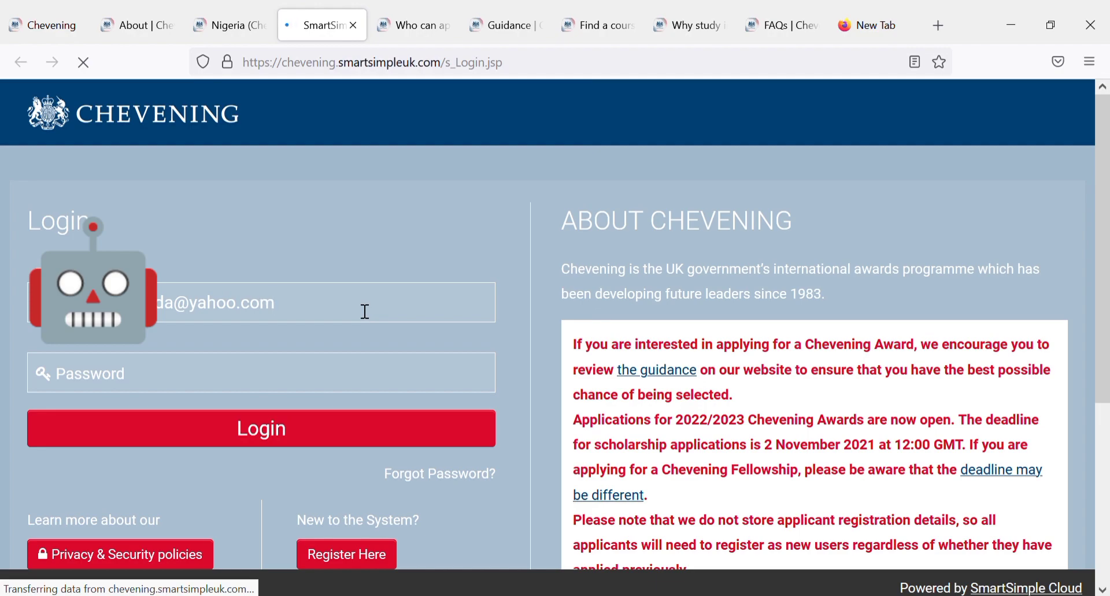
key("Tab")
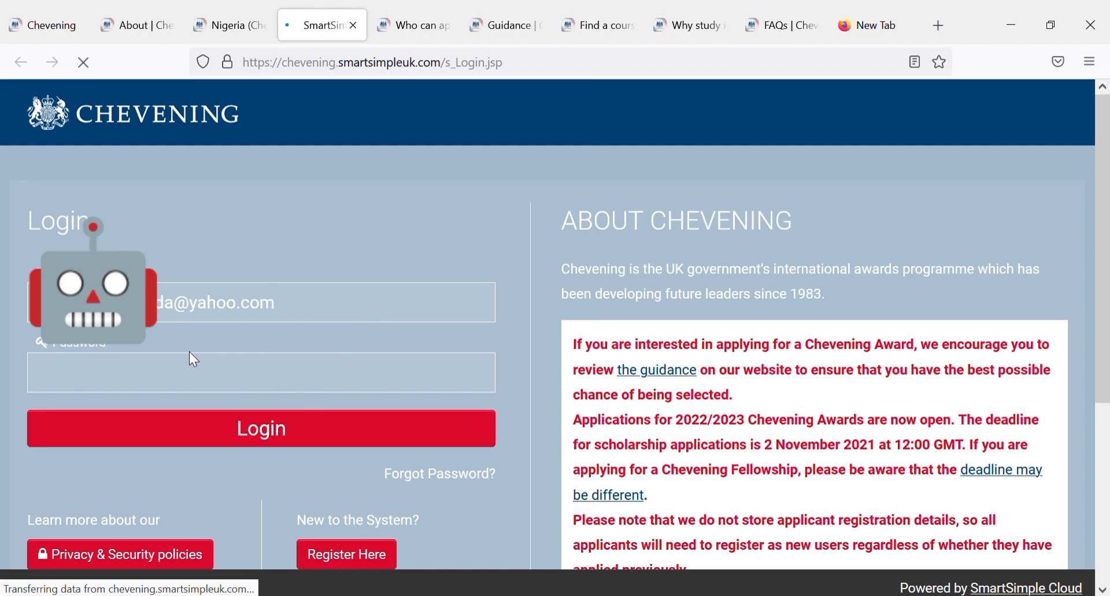
type("•")
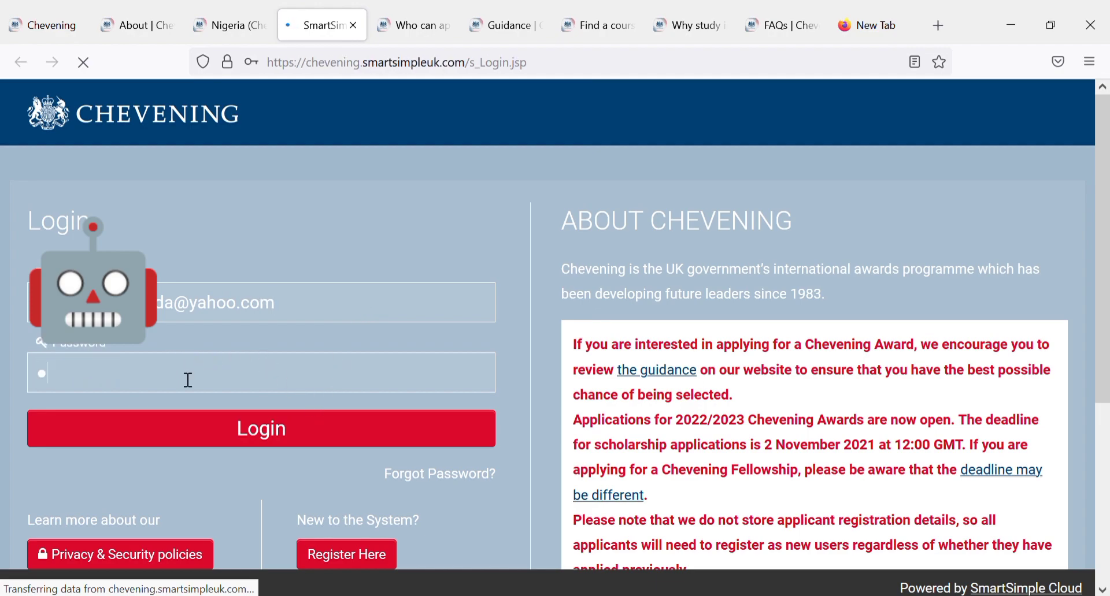
type("••••••••")
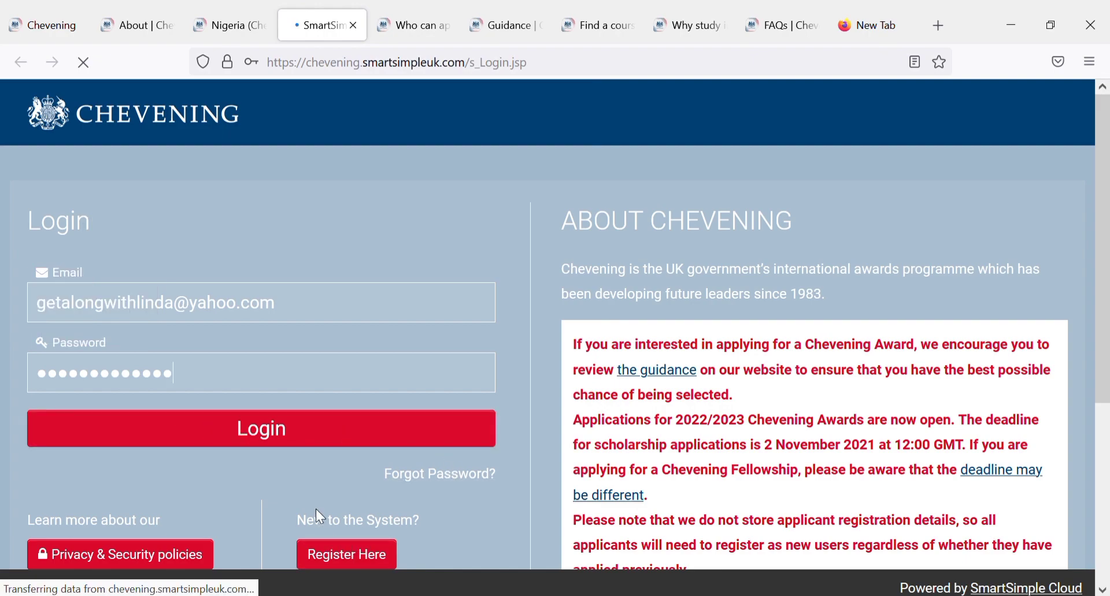
left_click(366, 555)
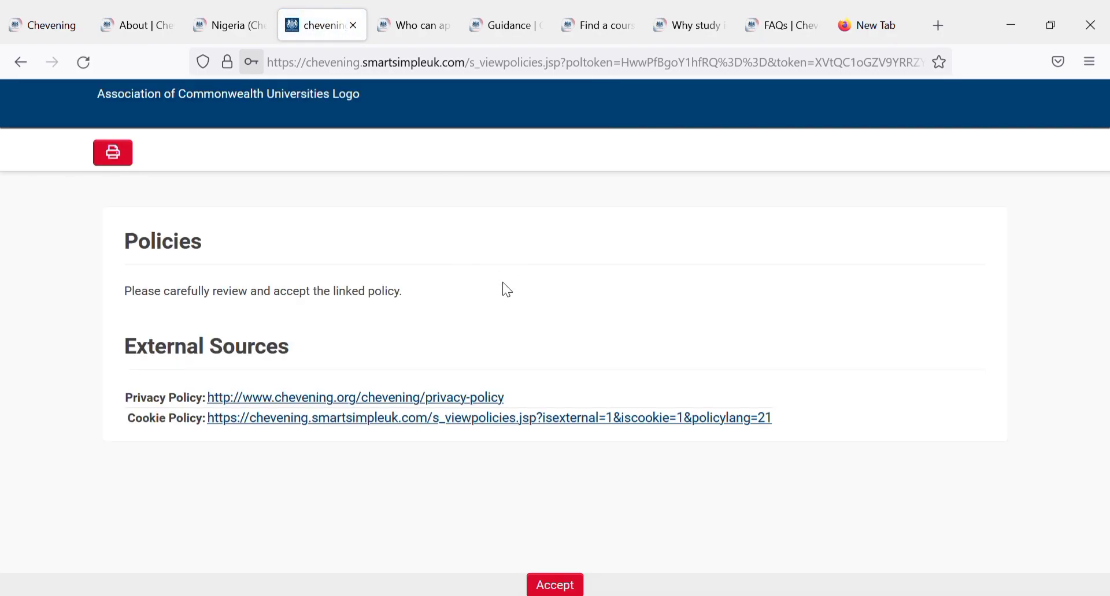
Step: Accept the Policies page to continue to the registration's Contact Information section
left_click(556, 586)
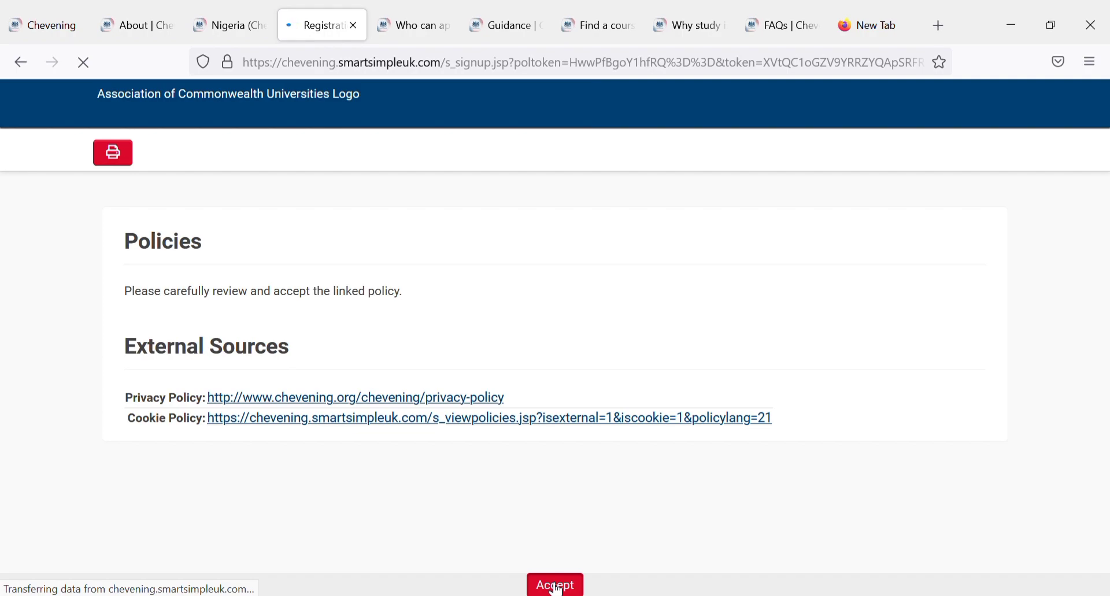
left_click(557, 586)
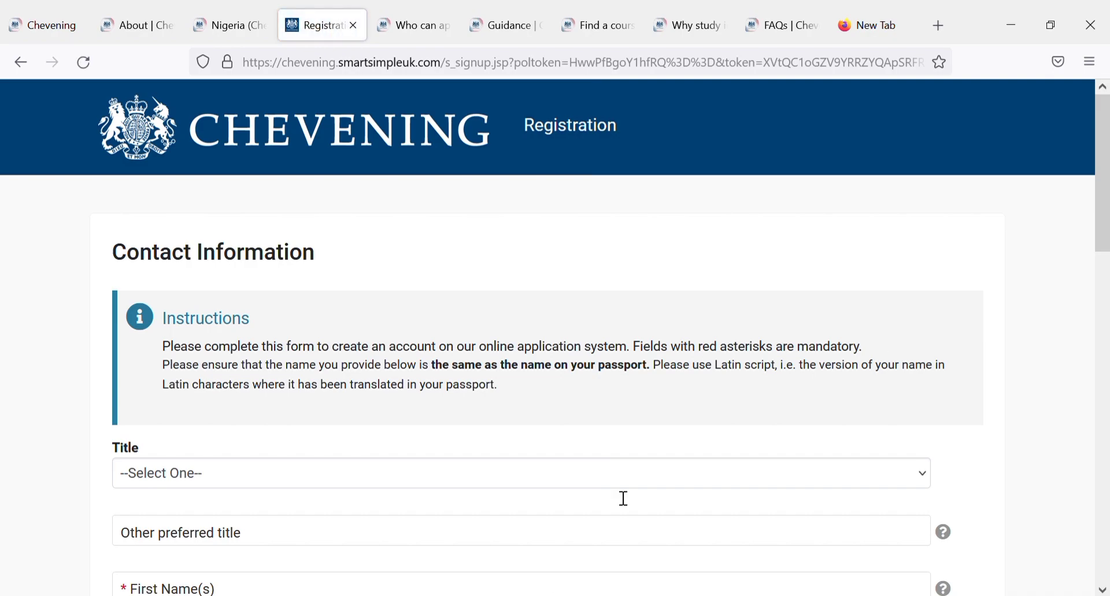
Step: Set the registration Title to Miss
left_click_drag(1104, 220, 1105, 292)
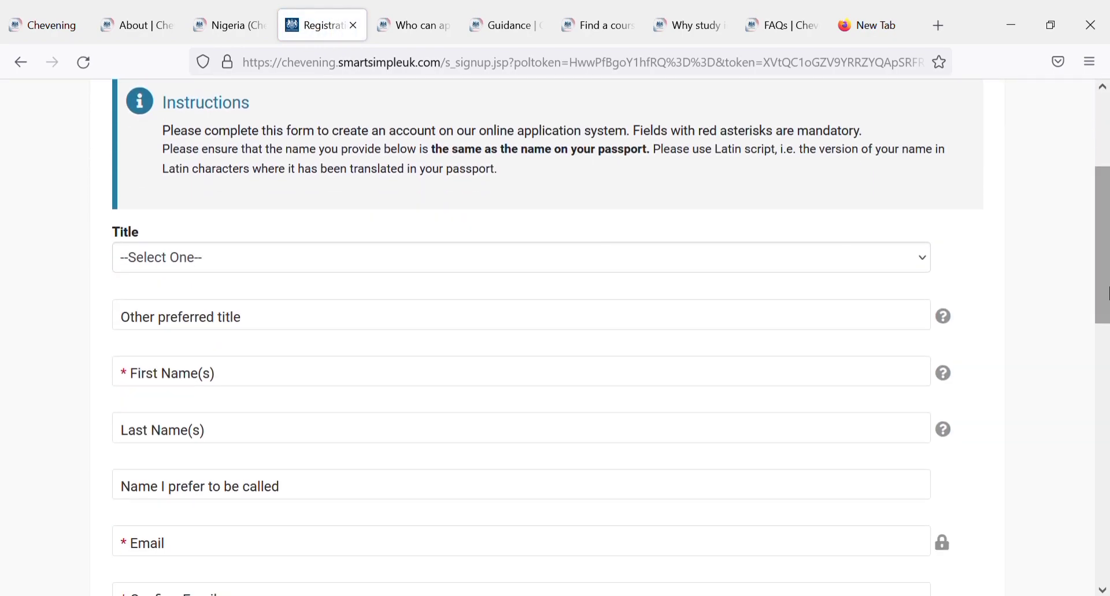
left_click(899, 260)
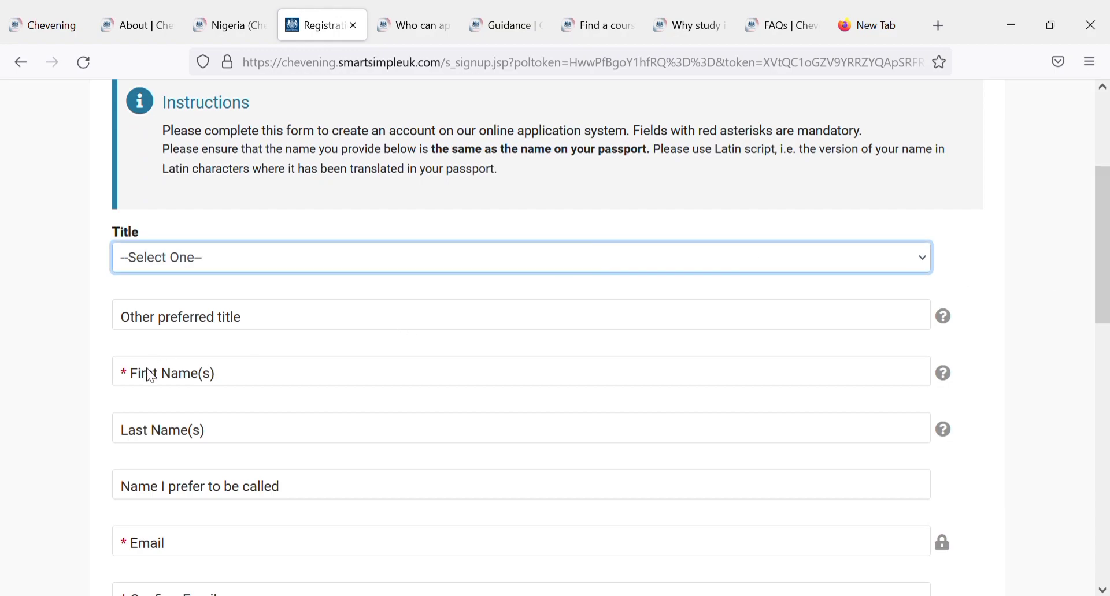
key("m")
left_click(267, 331)
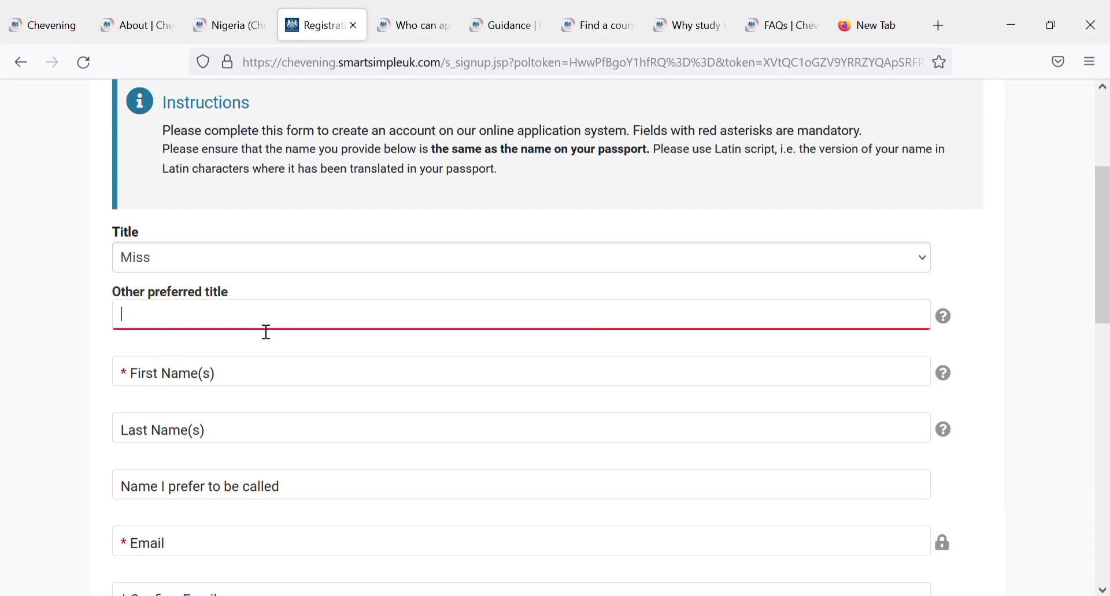
Step: Enter the applicant's first name, last name, e-mail address and e-mail confirmation
left_click(277, 385)
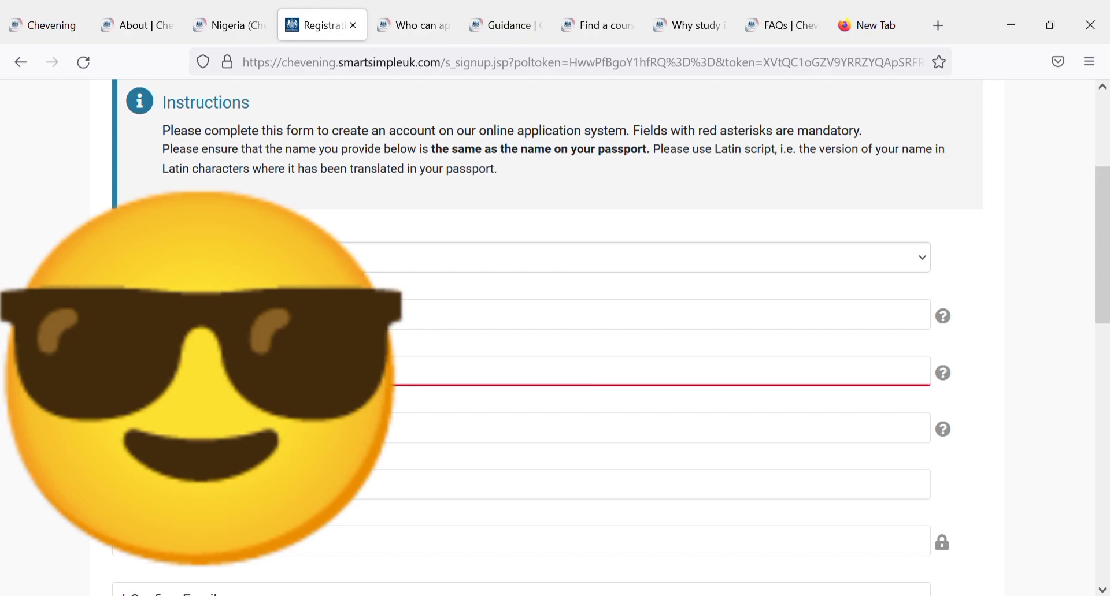
left_click(277, 440)
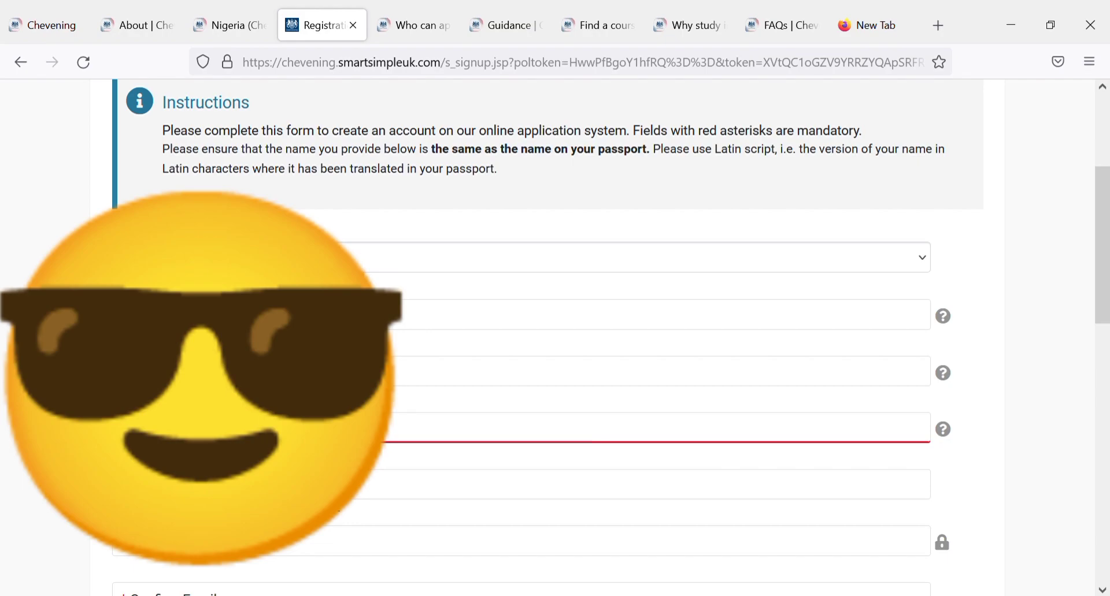
left_click(291, 553)
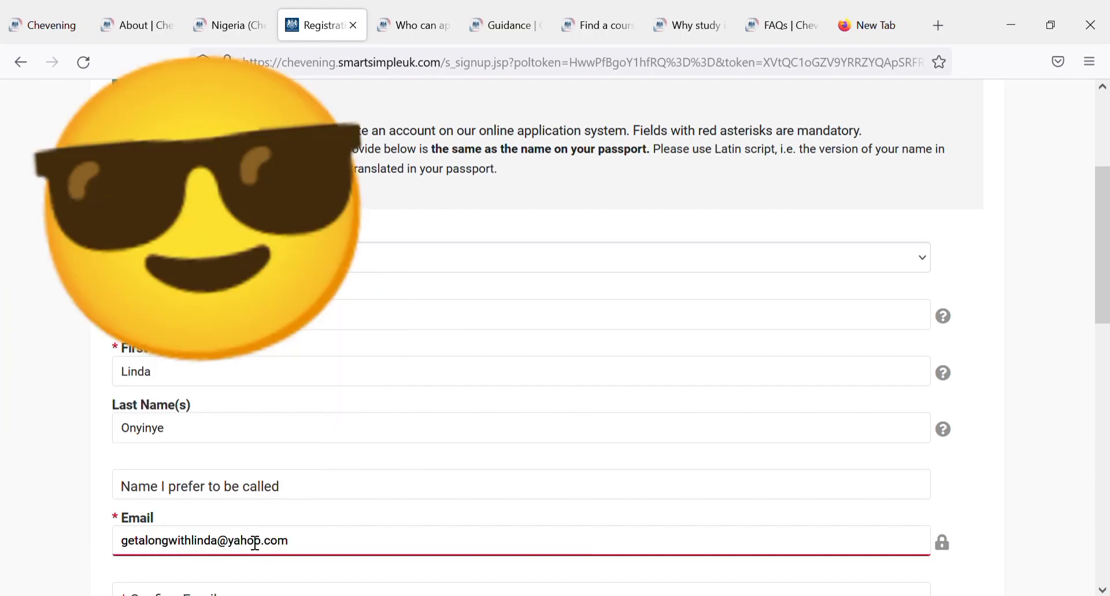
scroll(1105, 260, "down", 5)
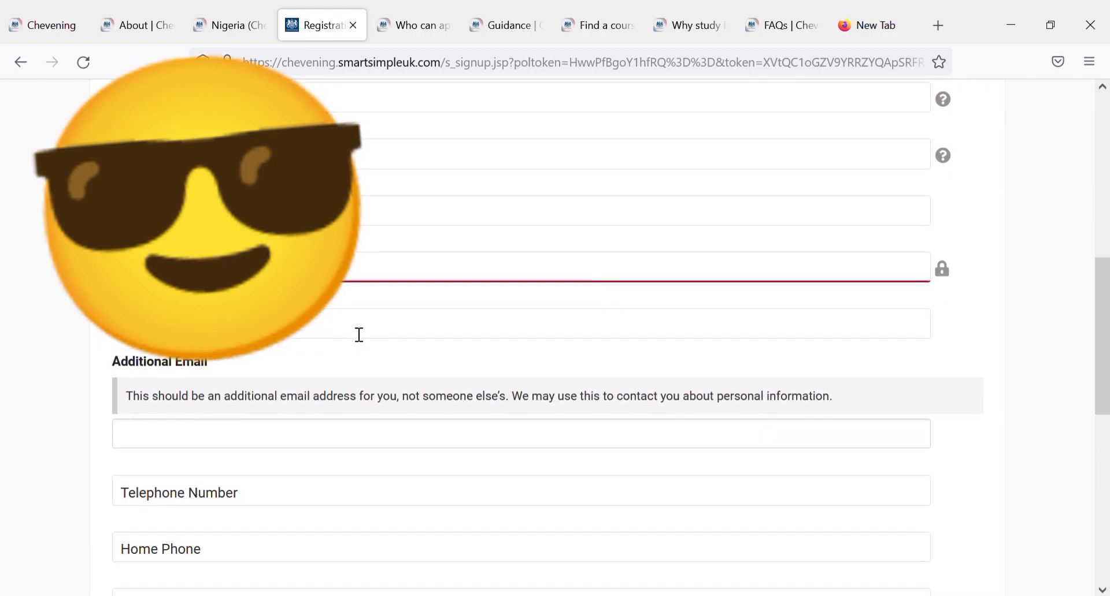
left_click(359, 335)
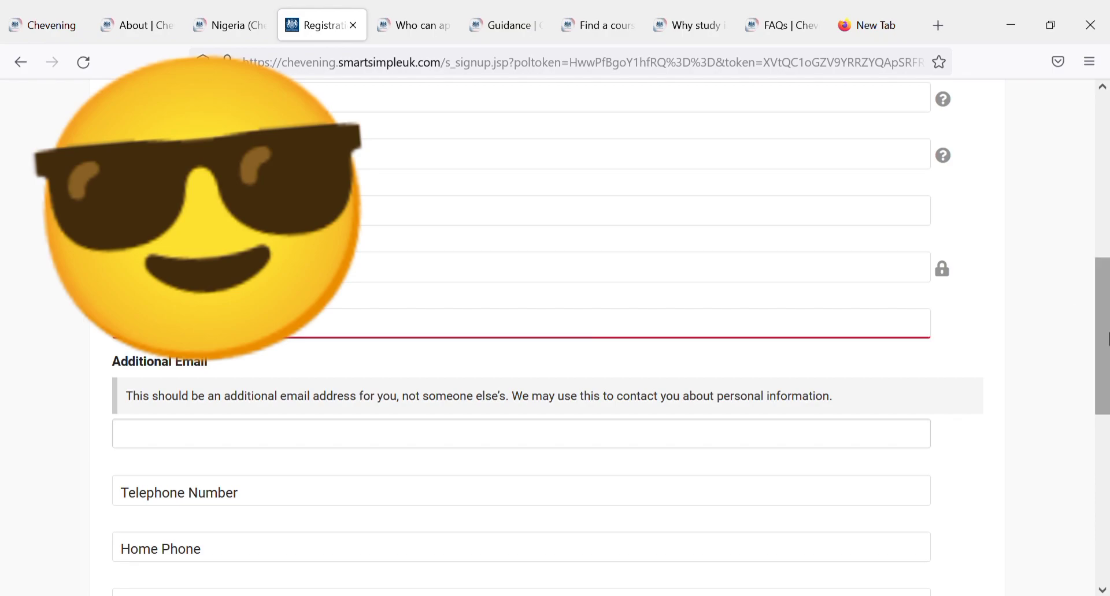
left_click_drag(1101, 338, 1107, 439)
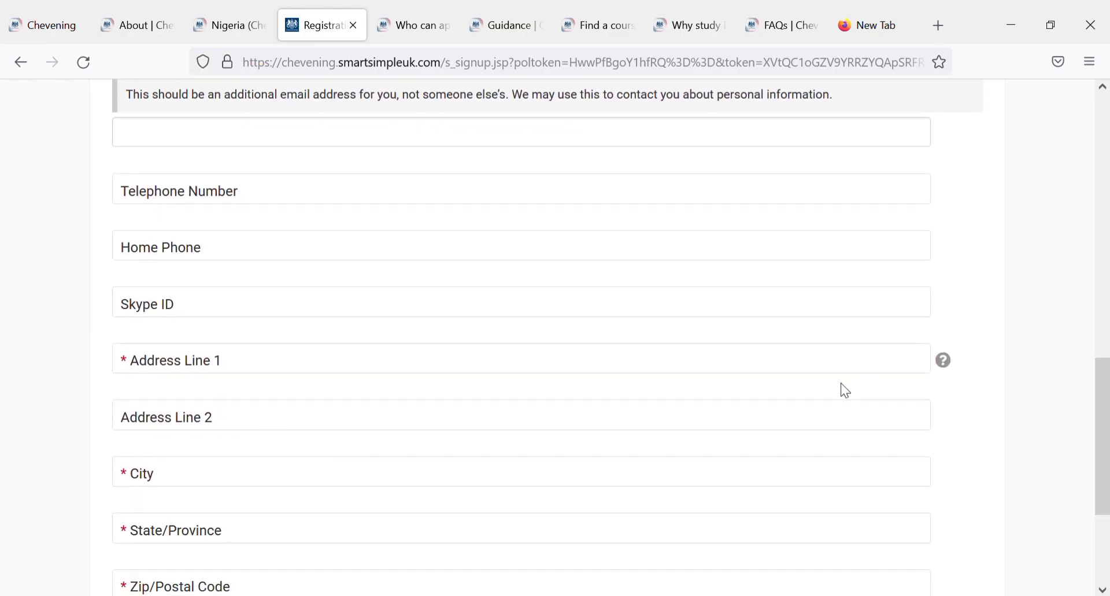
left_click(331, 201)
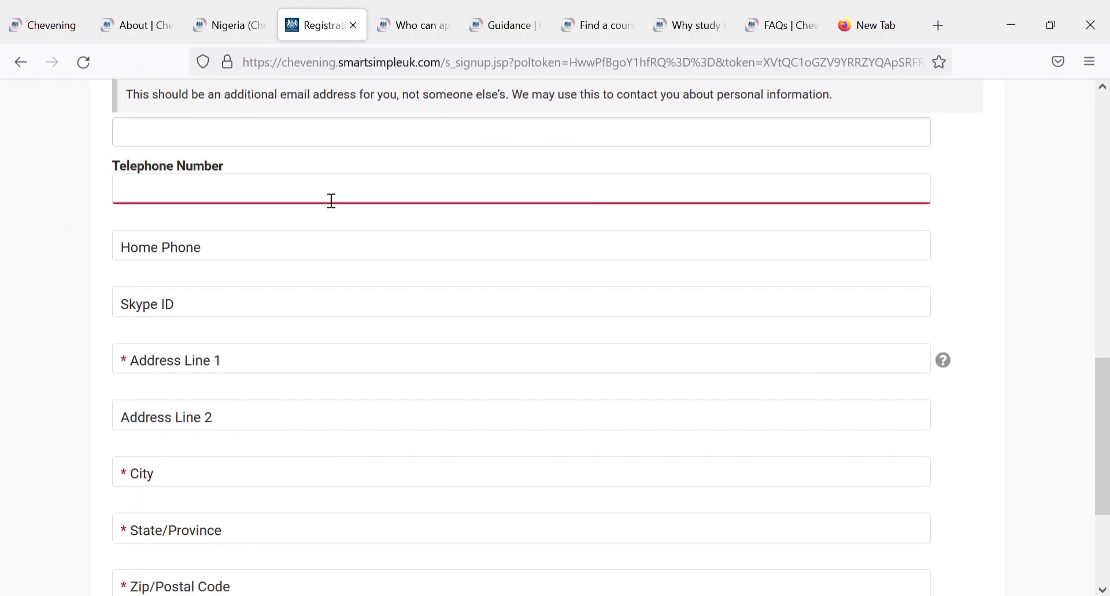
type("00000000000")
left_click(224, 259)
type("0000")
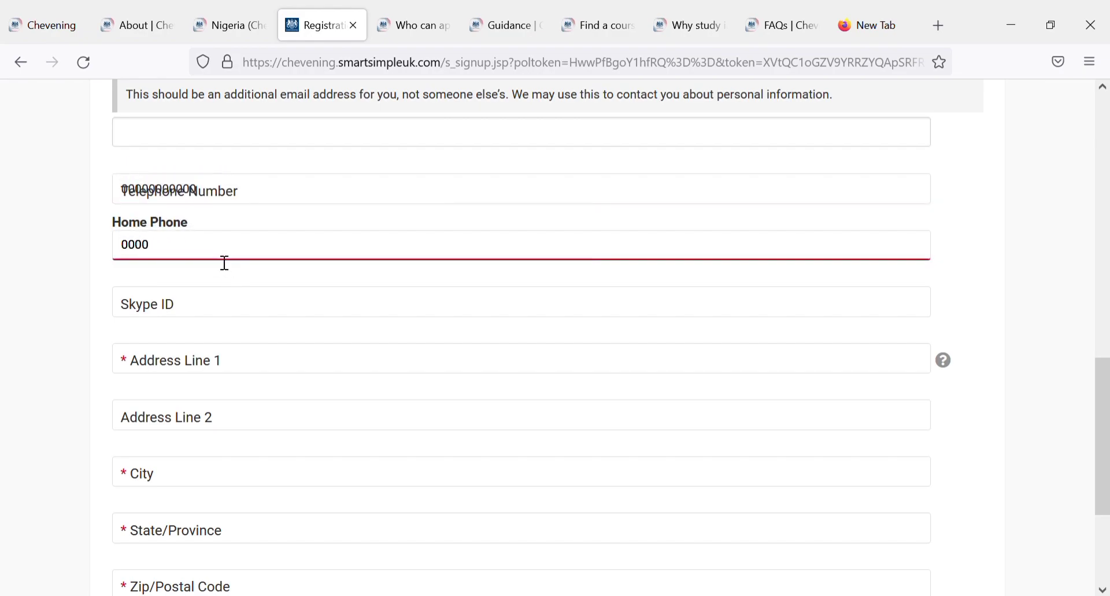
type("0000000")
left_click(220, 315)
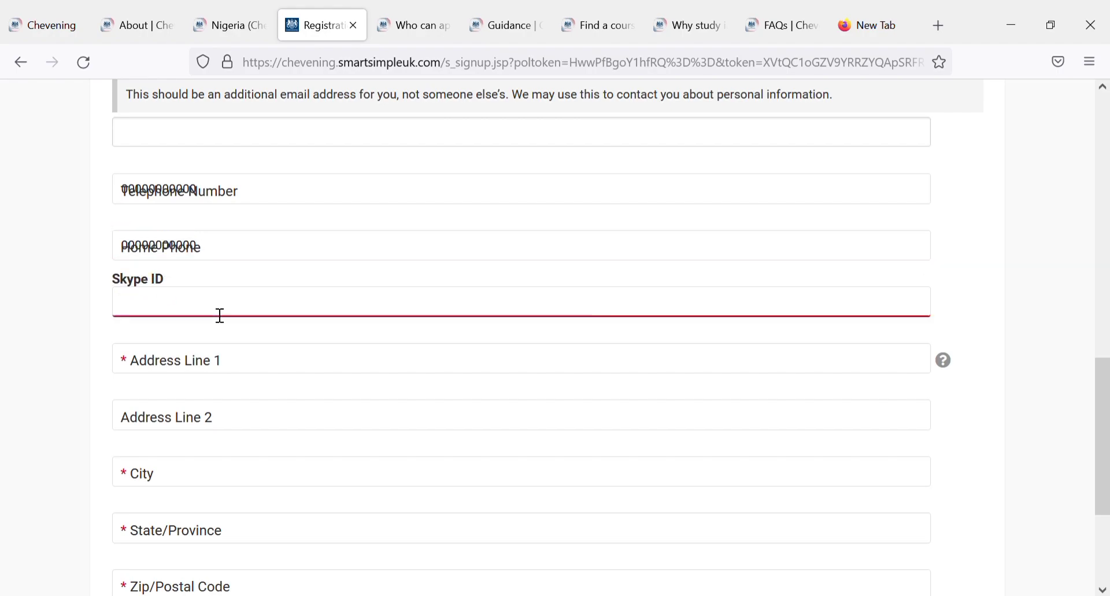
type("000000000000")
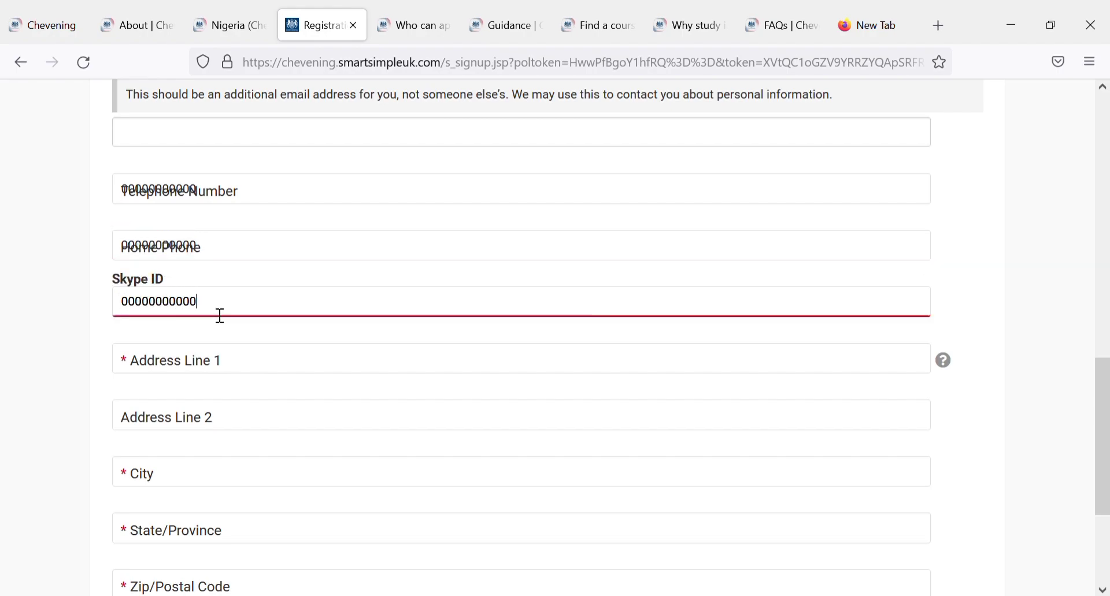
Step: Enter 'ilesha, Nigeria' in Address Line 1 and accept the suggestion to autofill the address
left_click(225, 363)
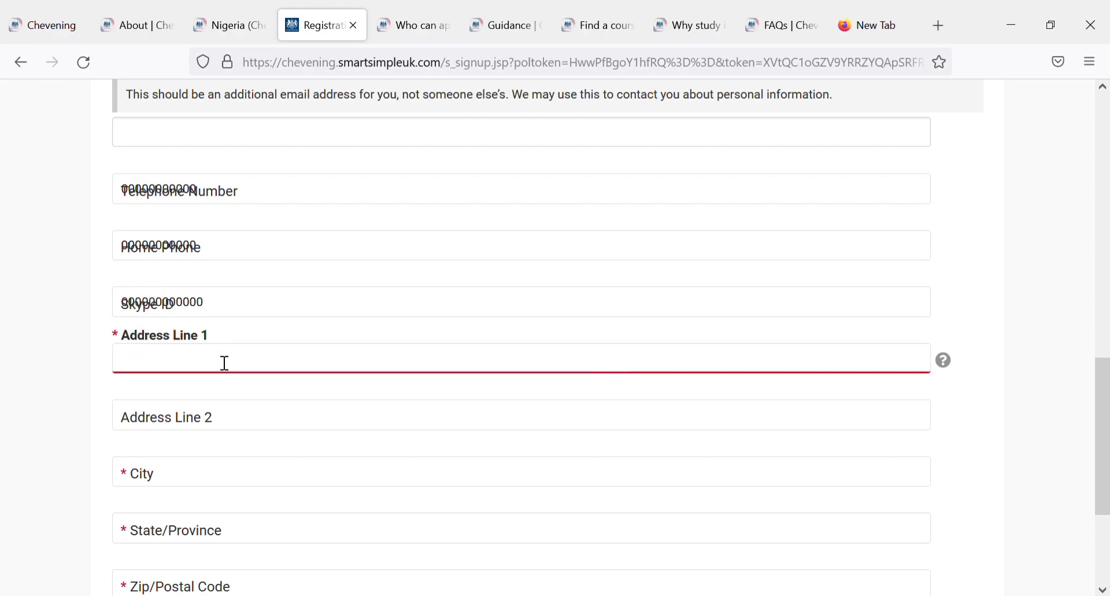
type("ilesha, Nigeria")
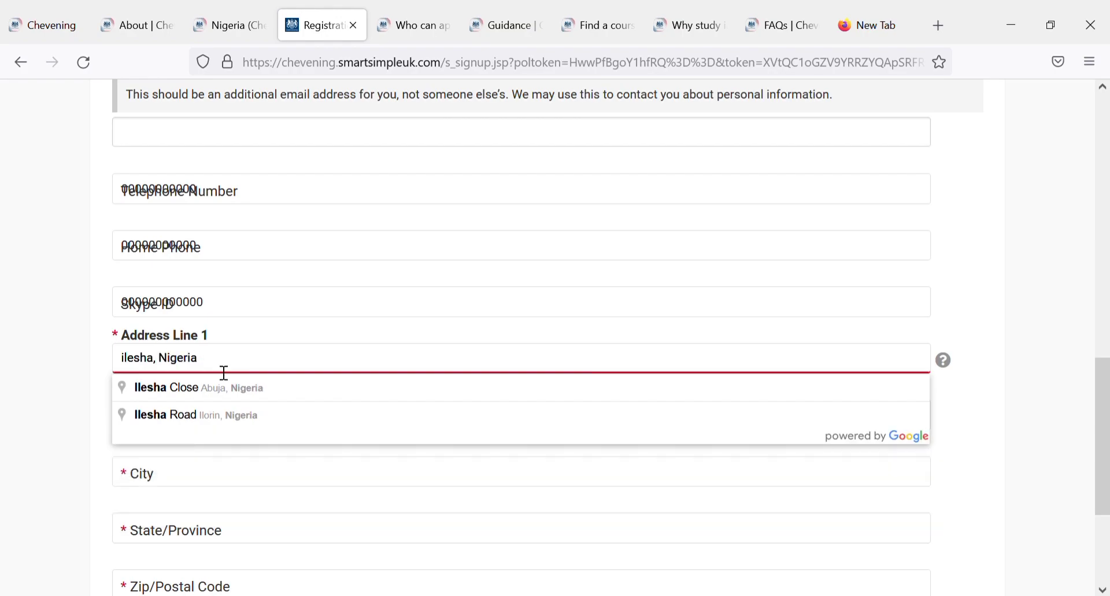
left_click(178, 386)
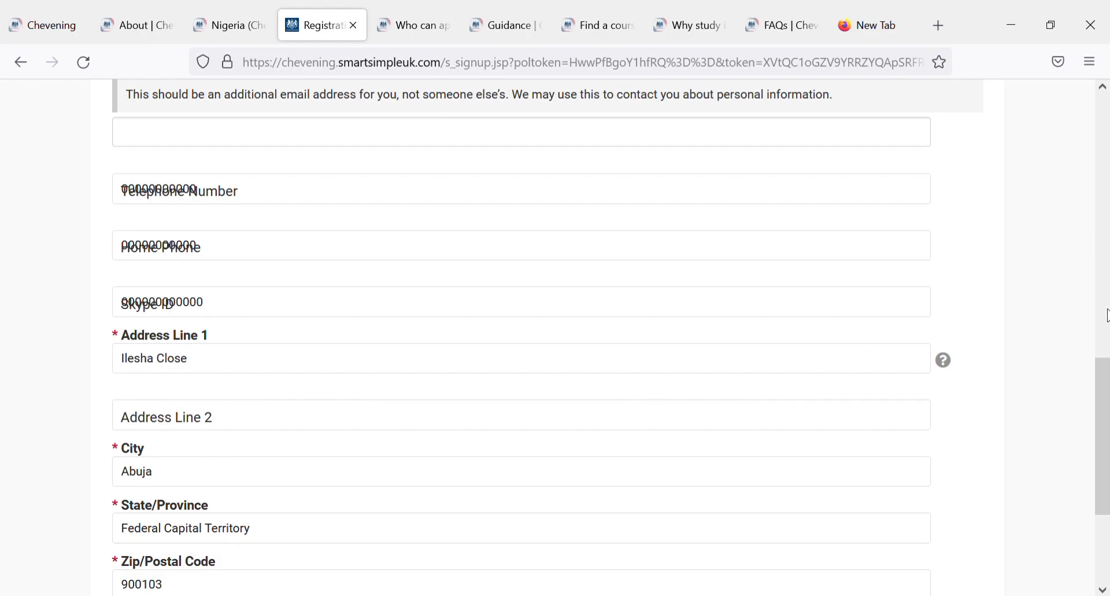
Step: Set Country/Territory of Residence to Nigeria
scroll(1105, 442, "down", 3)
scroll(1105, 442, "down", 1)
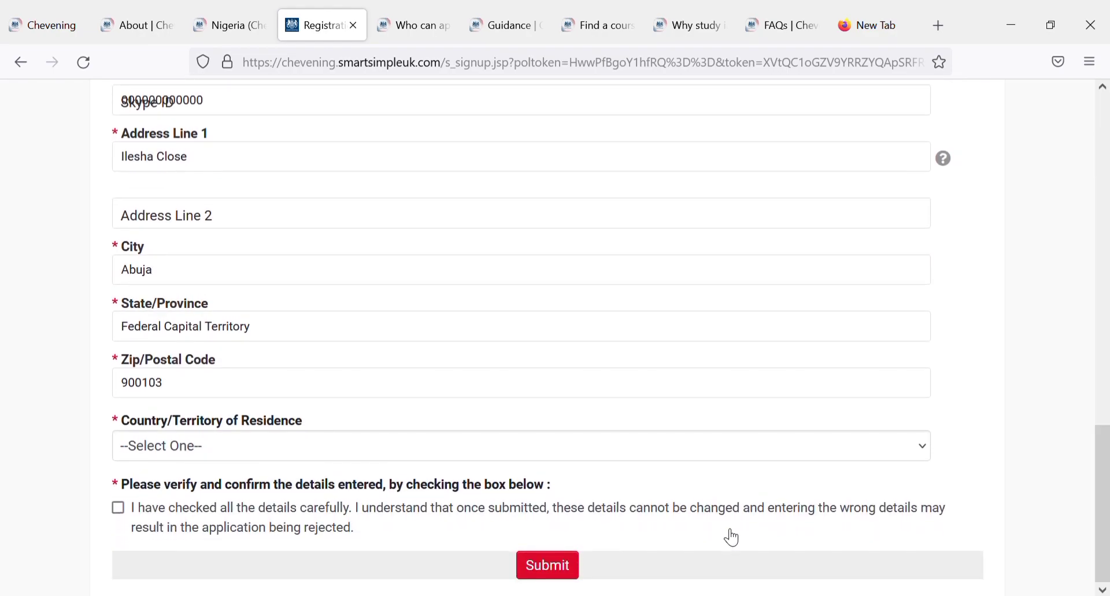
left_click(173, 448)
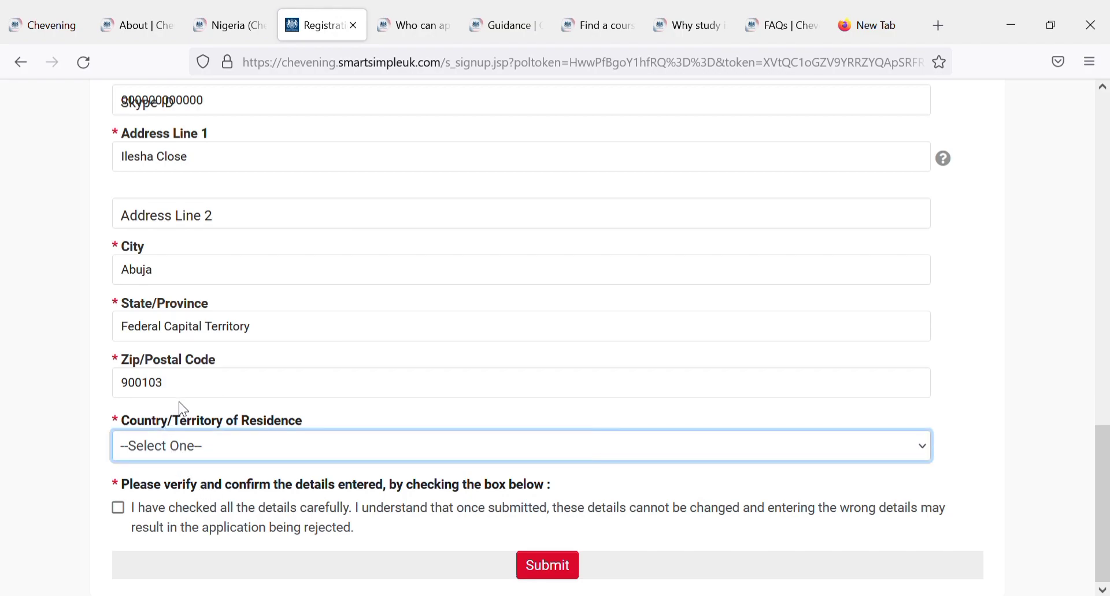
key("n")
key("i")
type("nig")
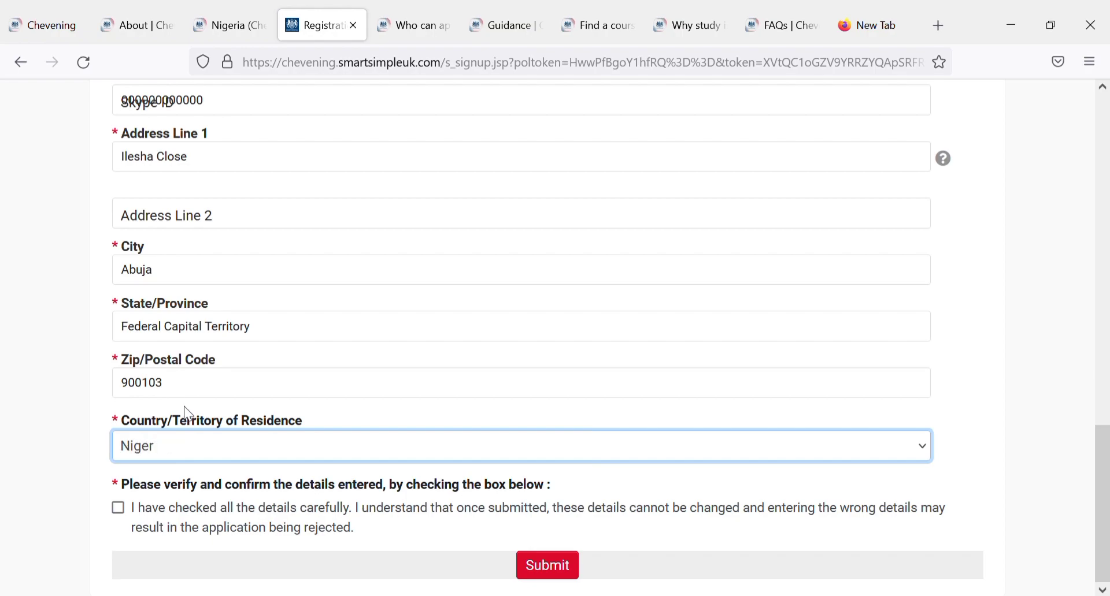
type("eria")
Step: Change State to Lagos and the postal code to 101283
left_click_drag(206, 396, 116, 396)
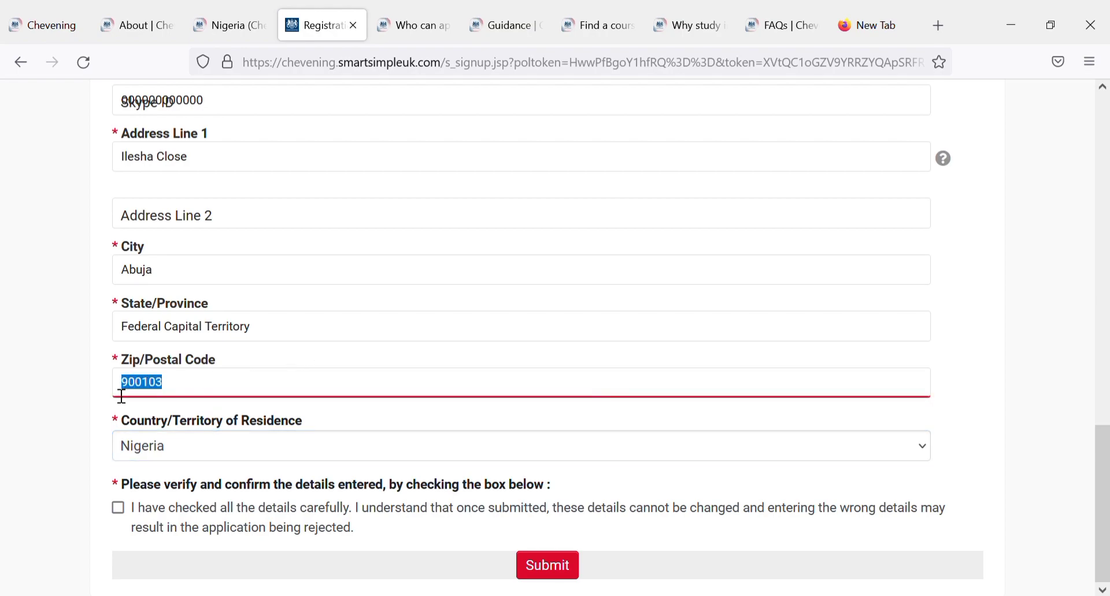
left_click_drag(268, 337, 80, 351)
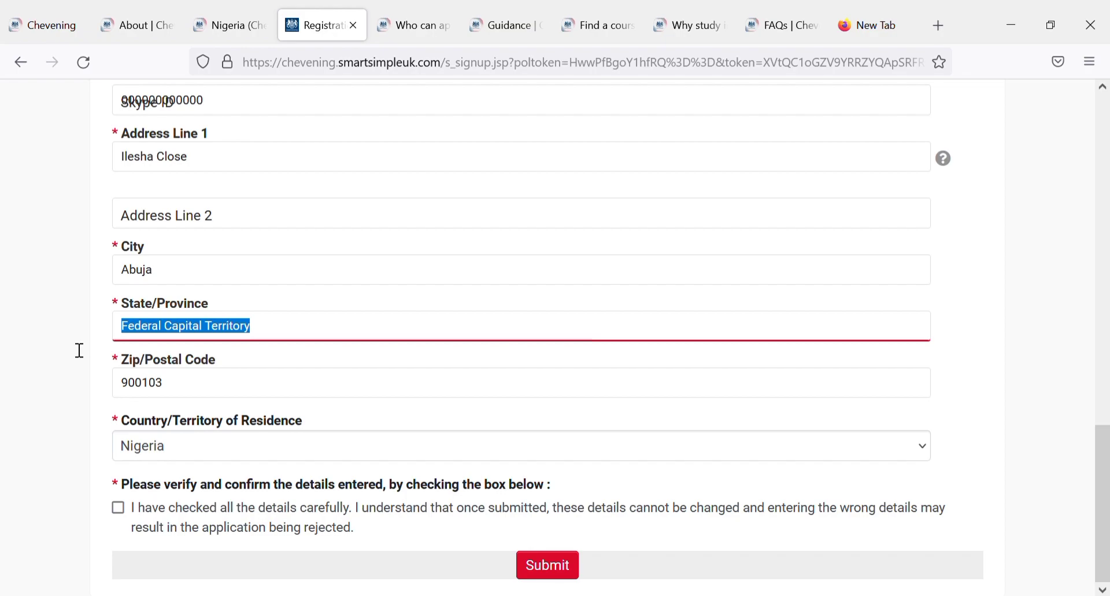
key("BackSpace")
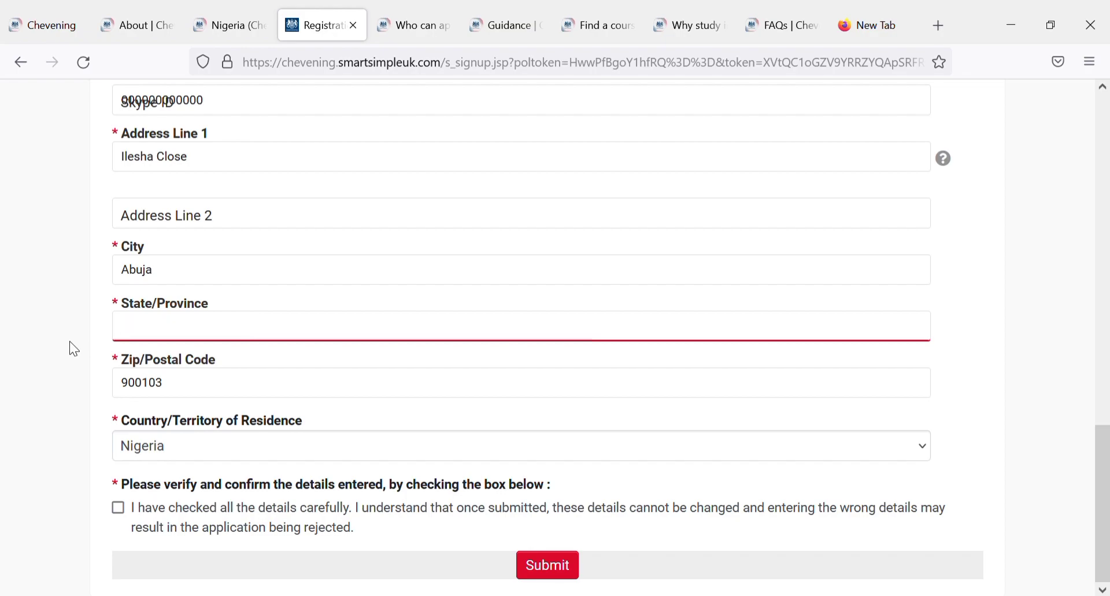
type("Lagos")
left_click_drag(172, 393, 95, 393)
type("1")
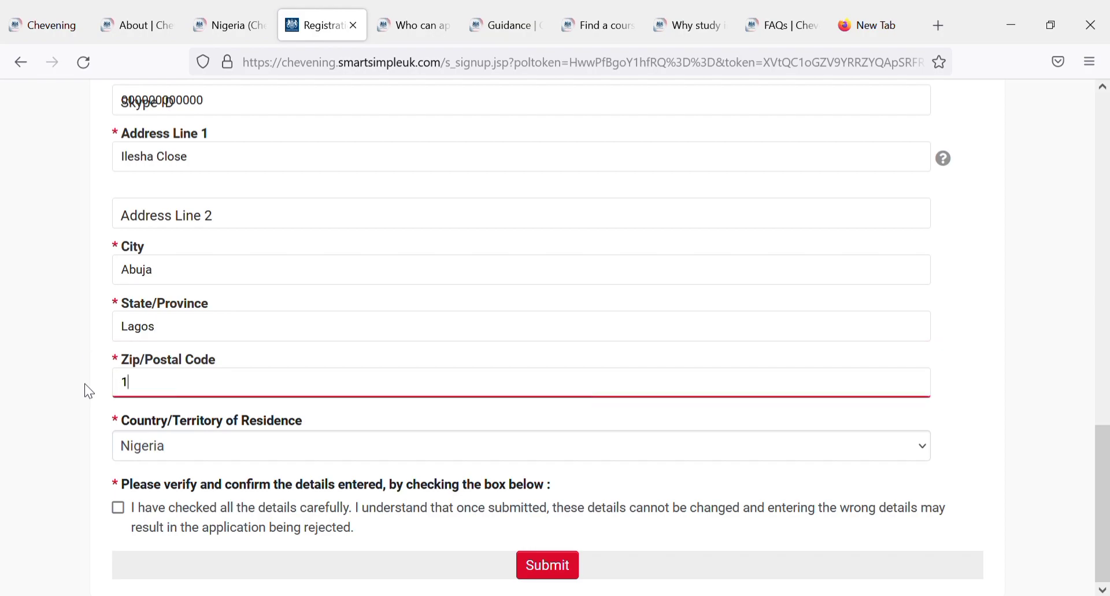
type("01283")
Step: Replace the City Abuja with Lagos and tick the details-checked confirmation box
left_click(181, 274)
left_click_drag(183, 270, 111, 276)
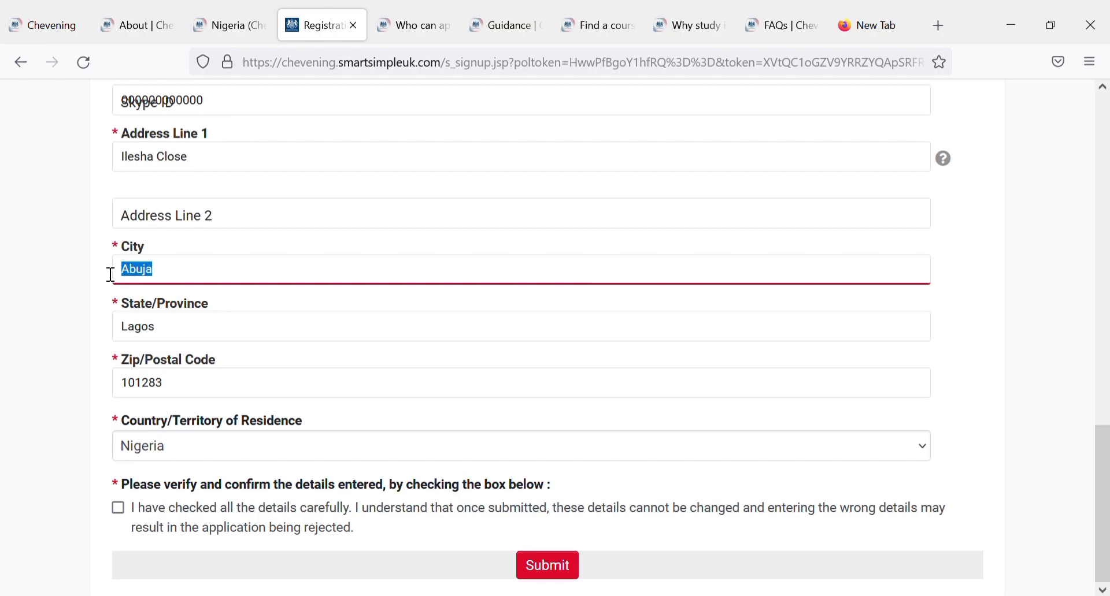
type("Lagos")
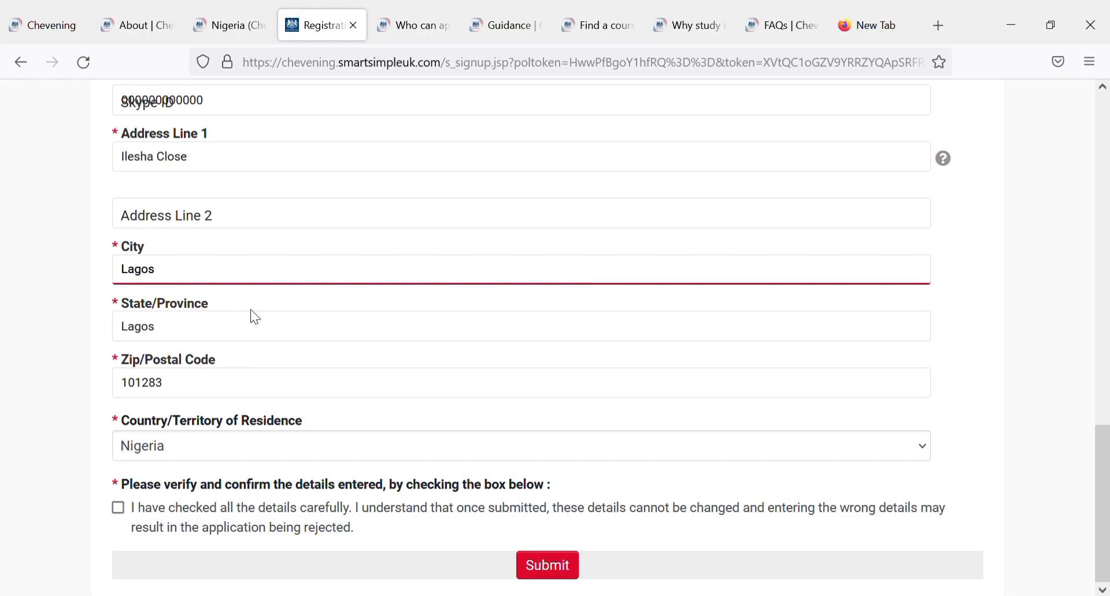
left_click(119, 509)
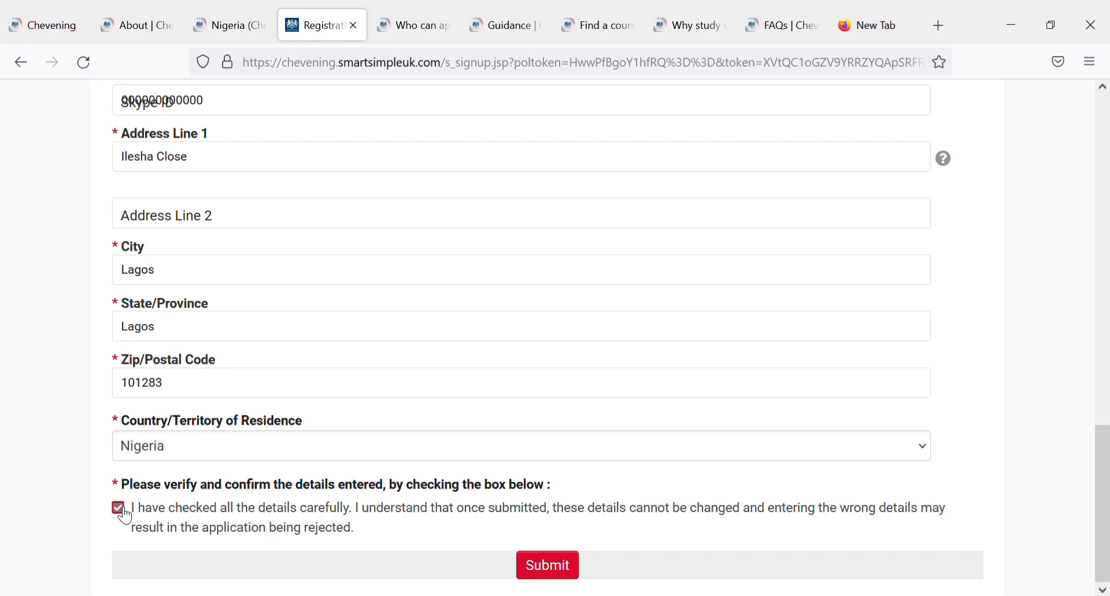
Step: Submit the registration form and view the account activation confirmation
left_click(555, 575)
left_click_drag(1104, 479, 1105, 403)
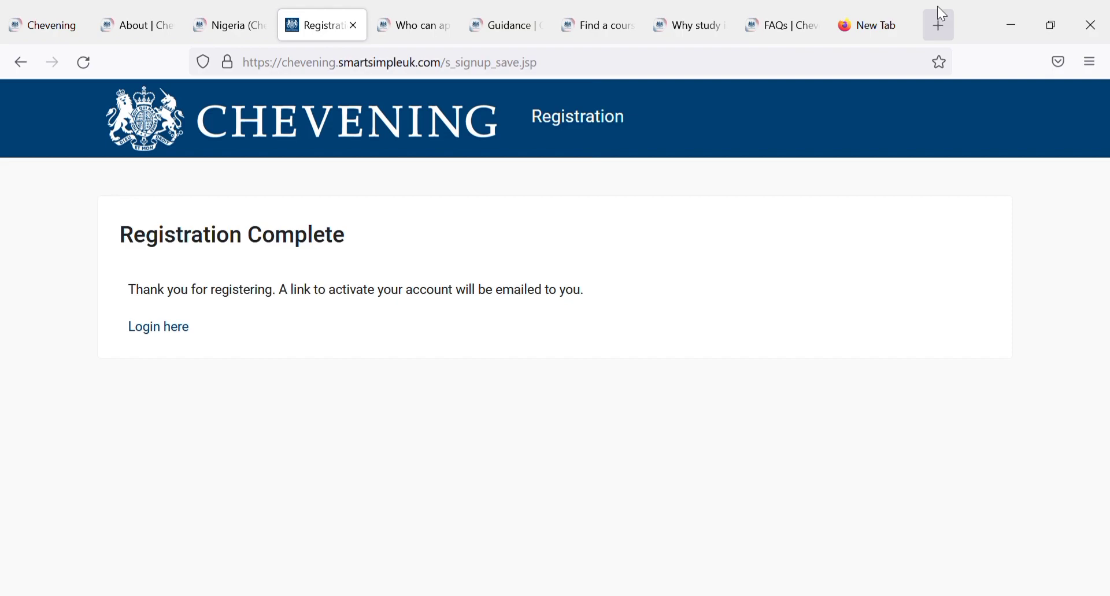
Step: Go to the login page, try signing in with the registered e-mail and password, then retype the password
left_click(174, 326)
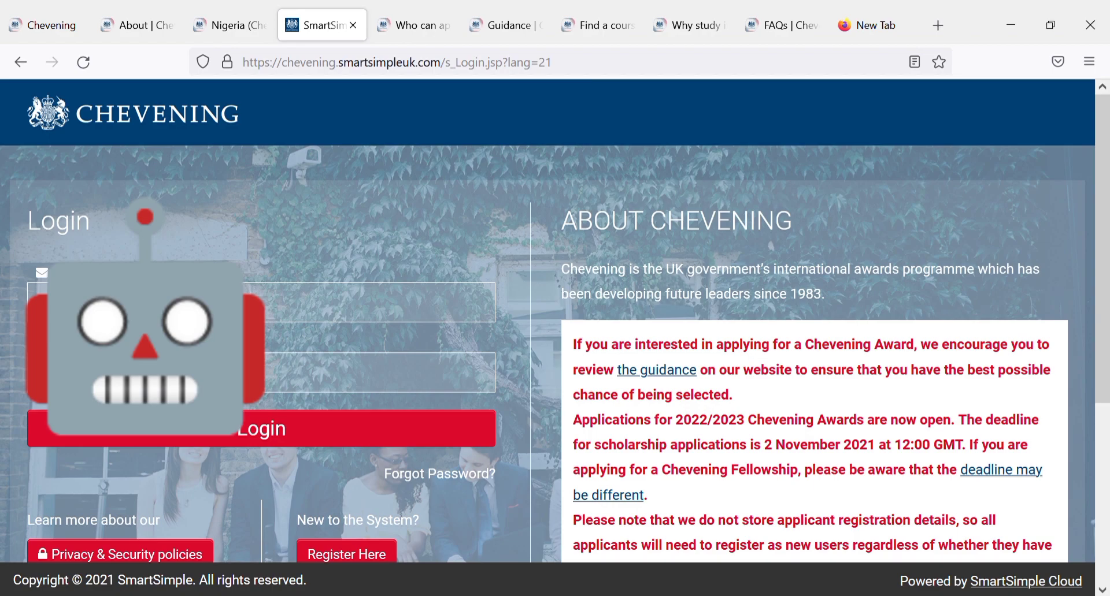
type("m")
left_click(163, 436)
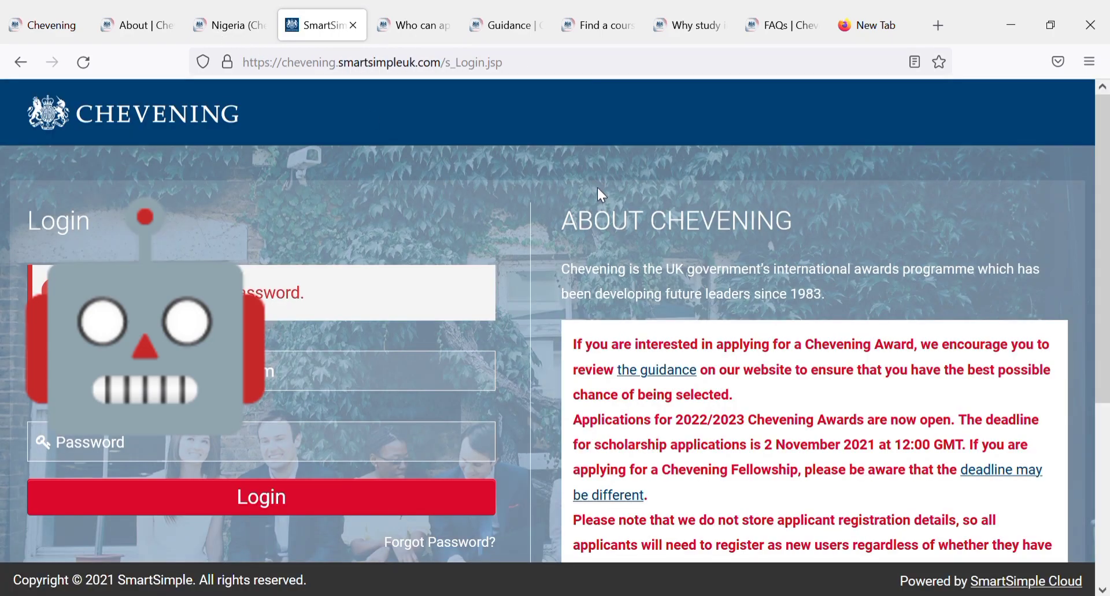
left_click(348, 444)
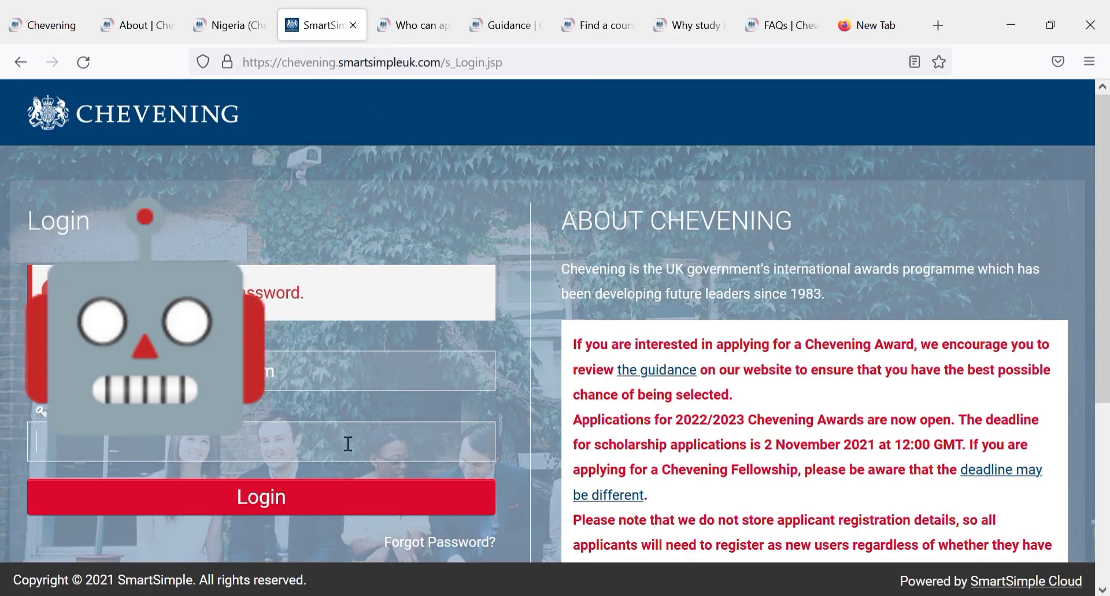
type("••")
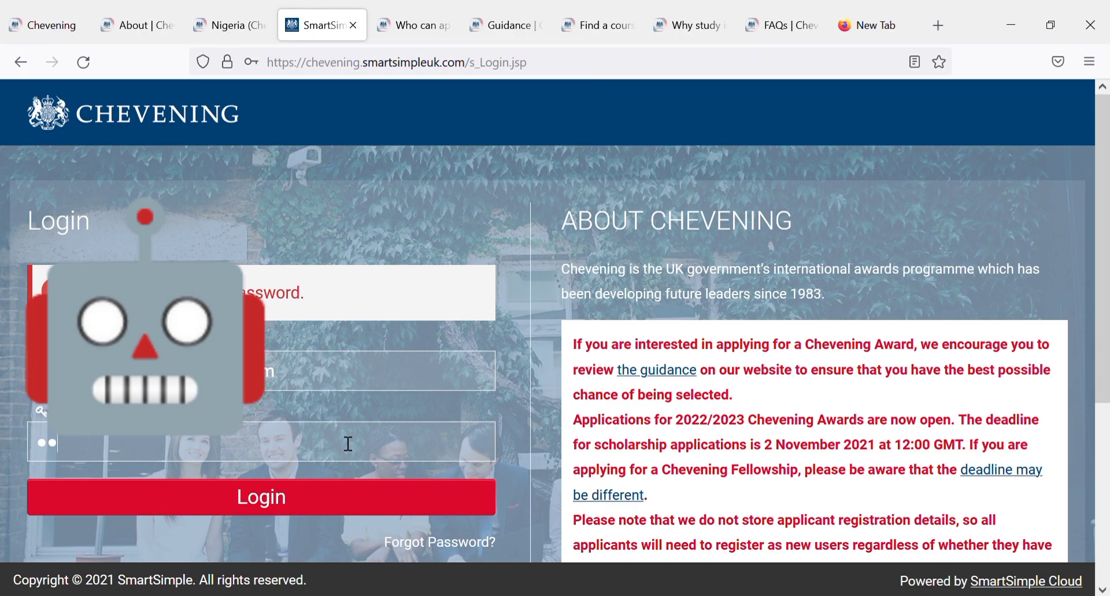
key("BackSpace")
key("BackSpace")
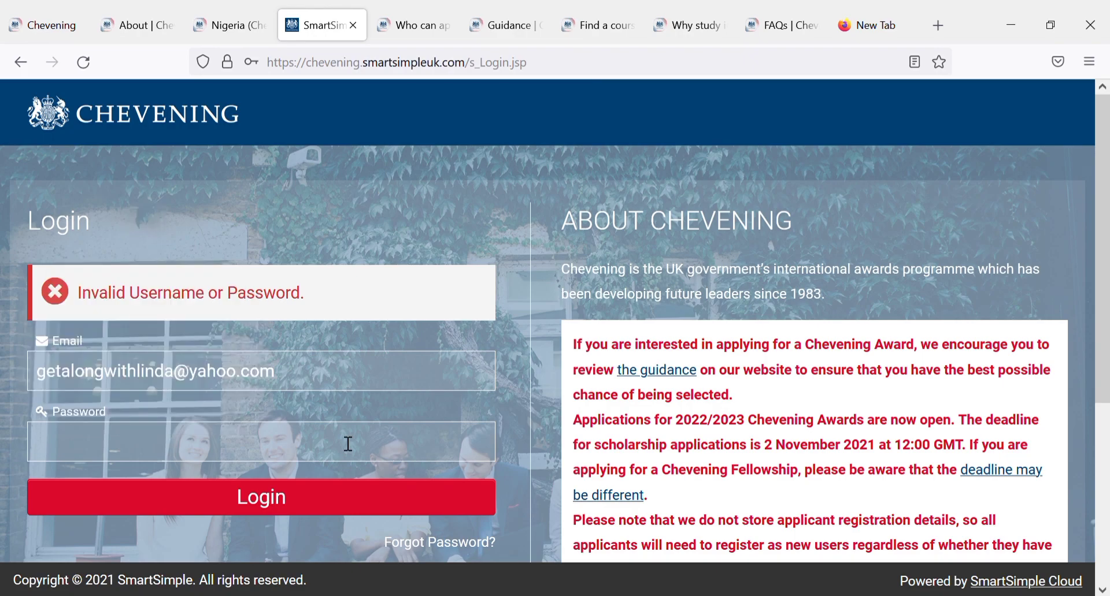
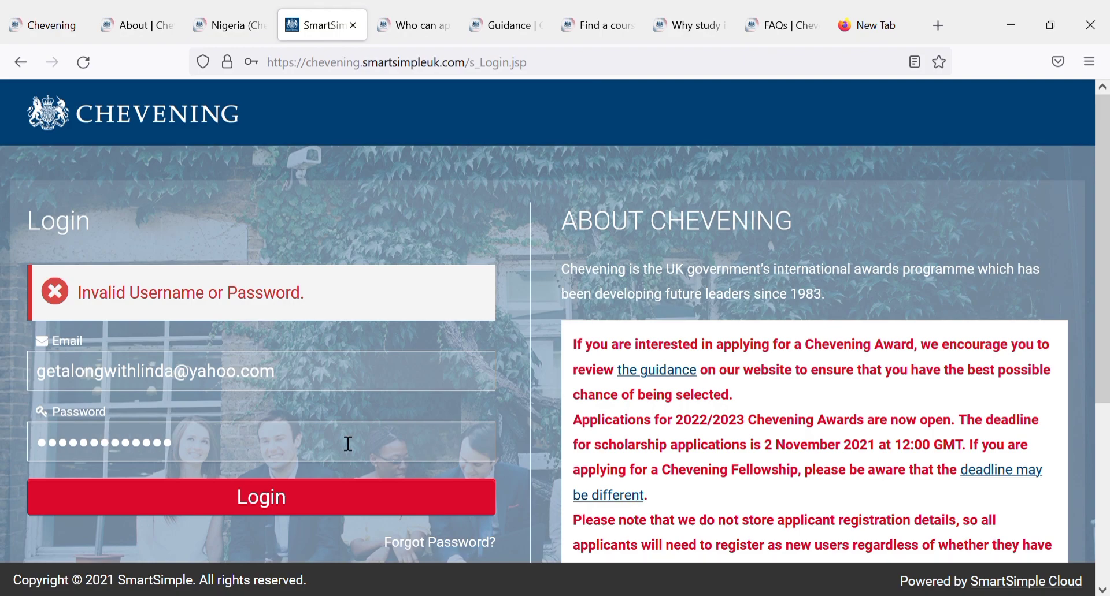
Step: Submit the sign-in details to log into the Chevening applicant account
left_click(279, 507)
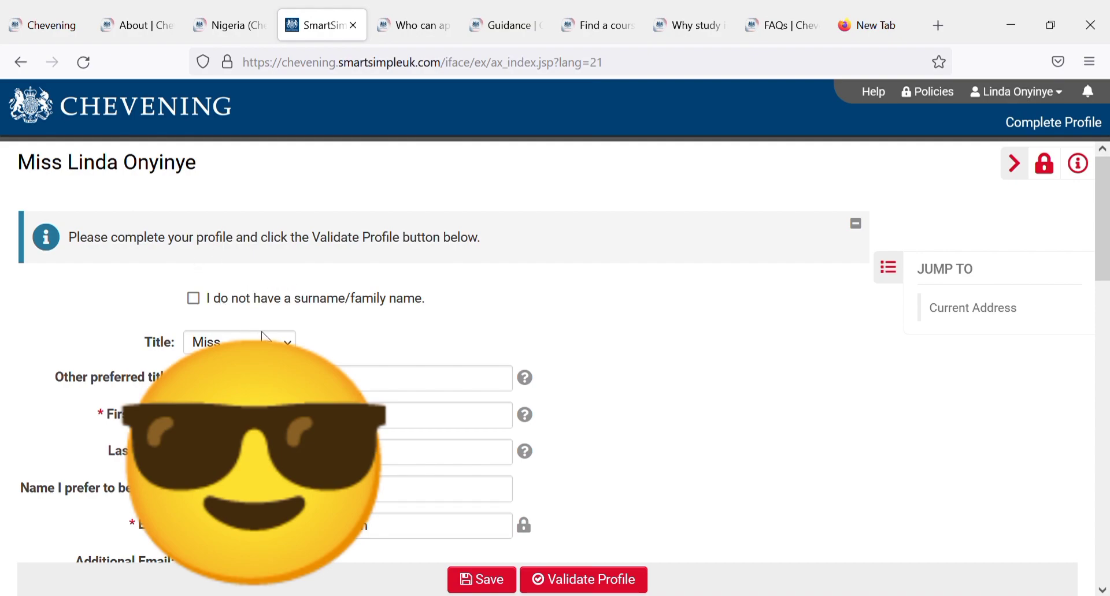
Step: Choose Lagos as the State/Province/Region in the Current Address section
scroll(1104, 232, "down", 2)
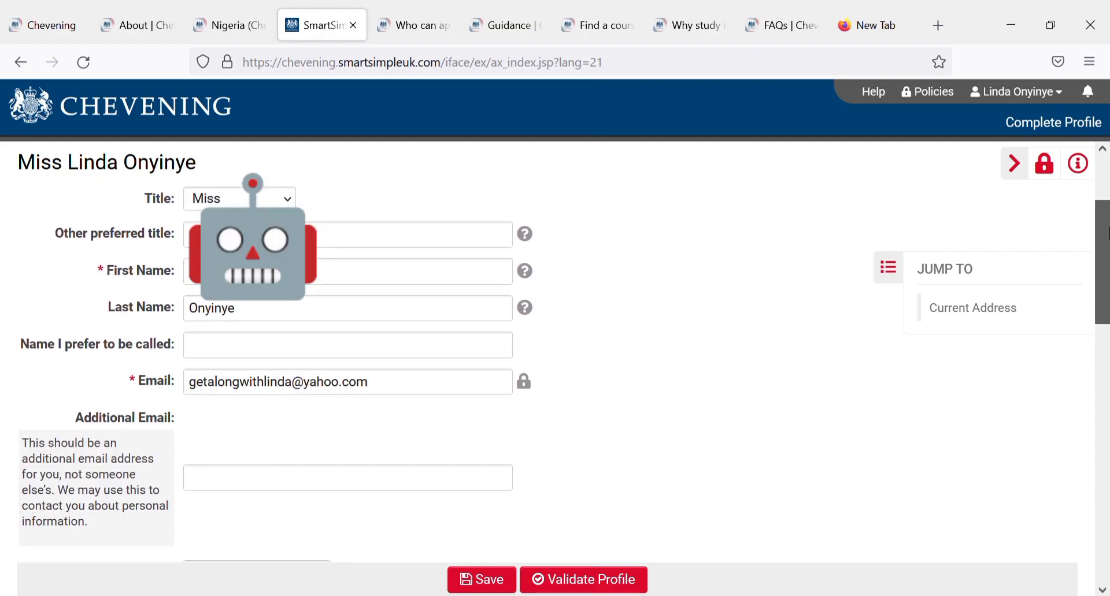
left_click_drag(1107, 232, 1107, 200)
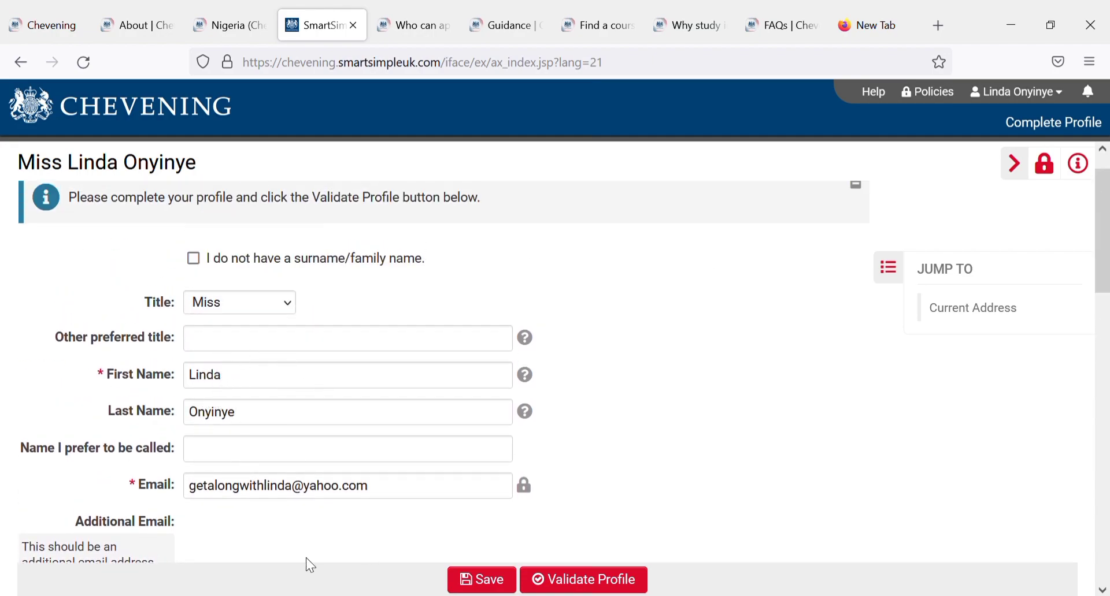
left_click_drag(1104, 253, 1107, 331)
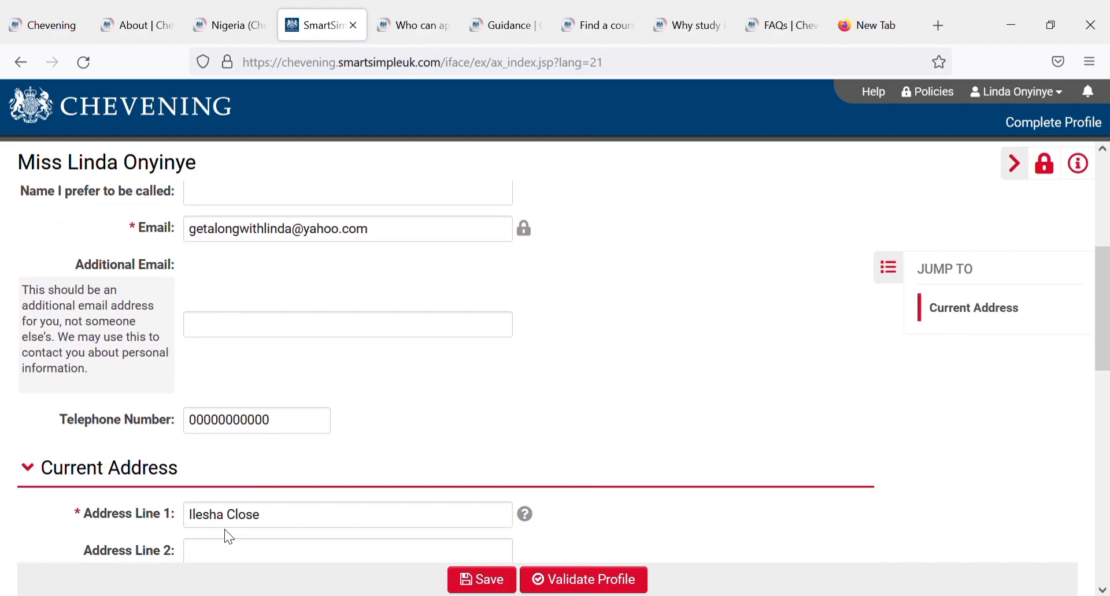
left_click_drag(1103, 341, 1103, 431)
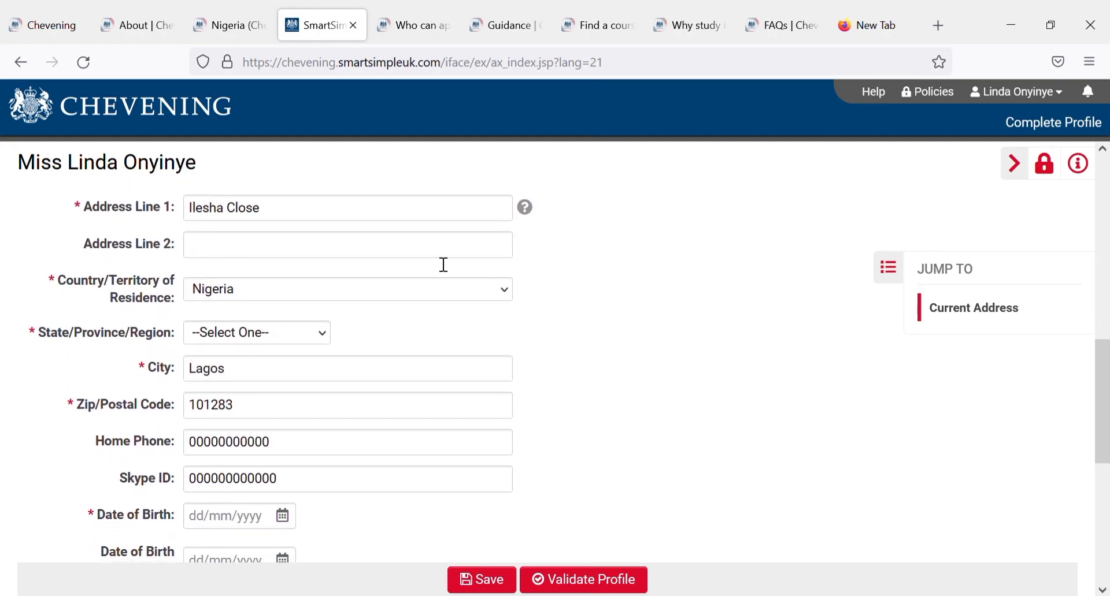
left_click(414, 292)
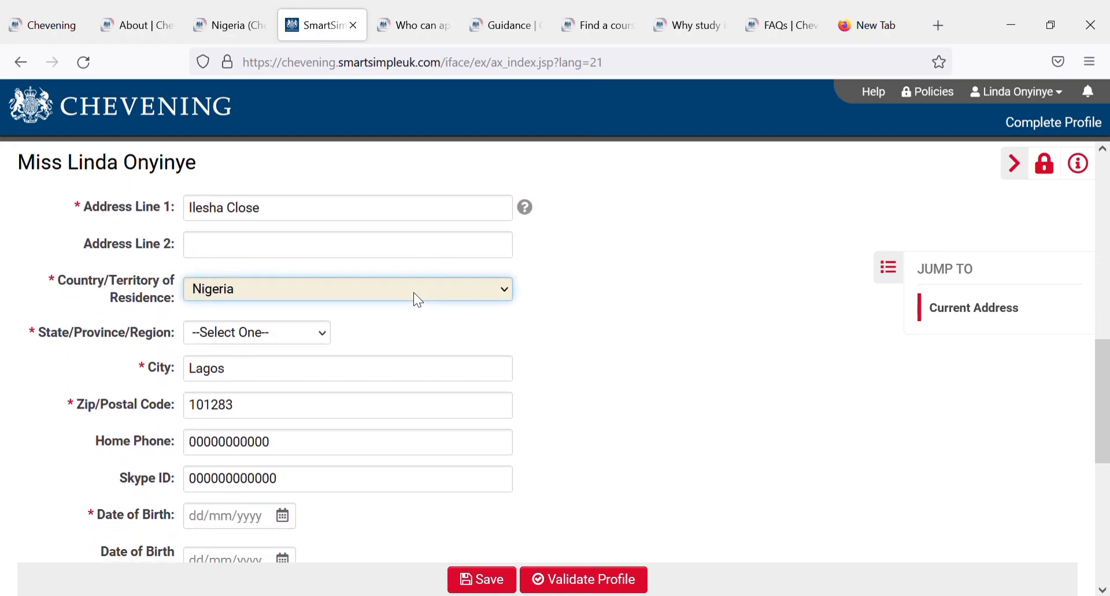
left_click(266, 340)
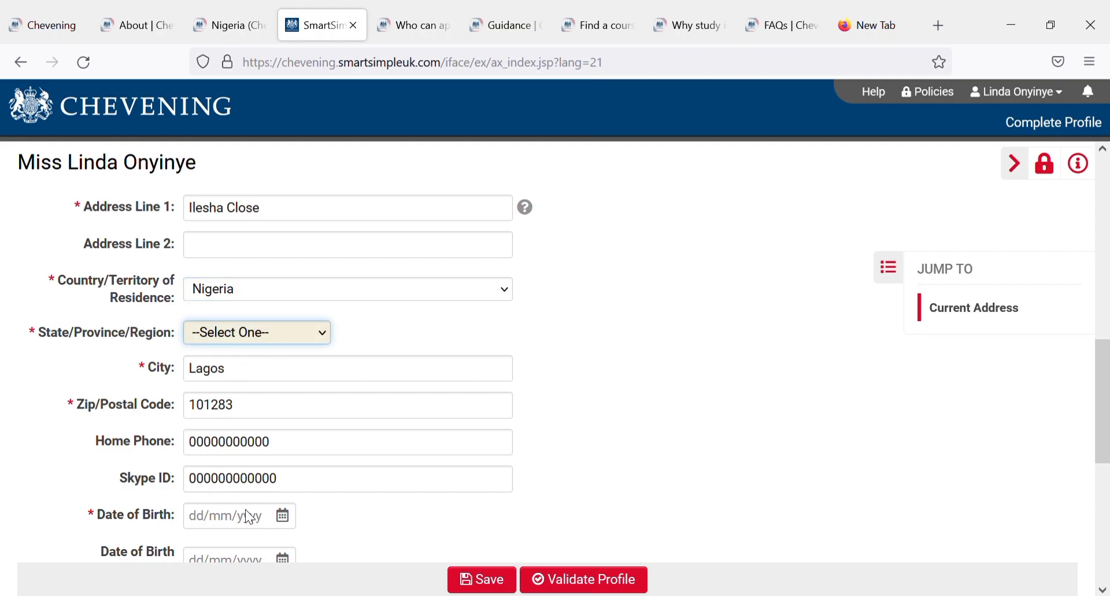
key("l")
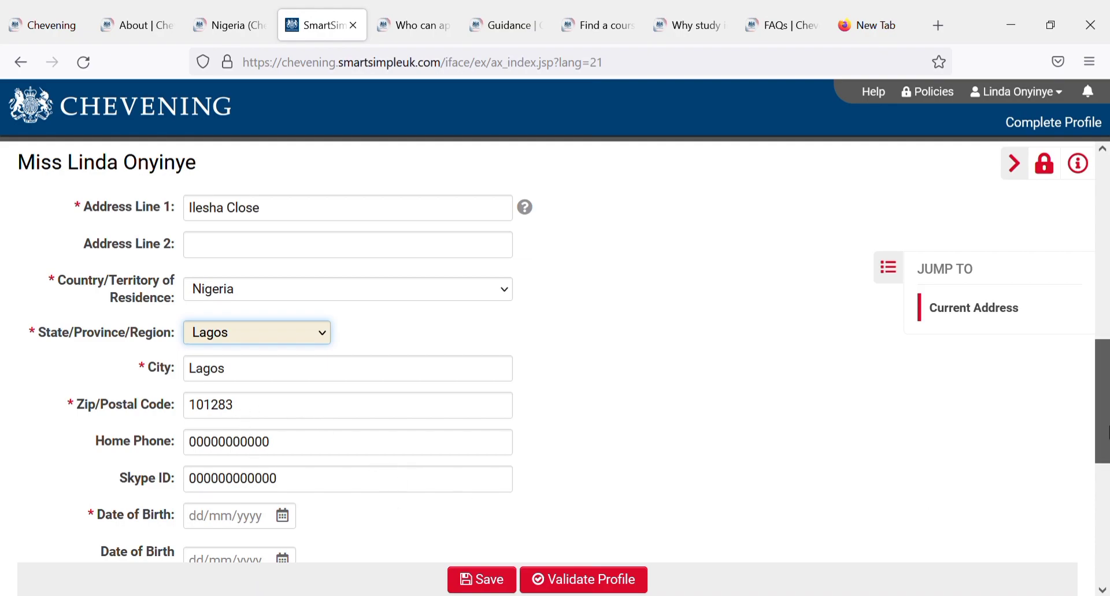
scroll(1102, 405, "down", 3)
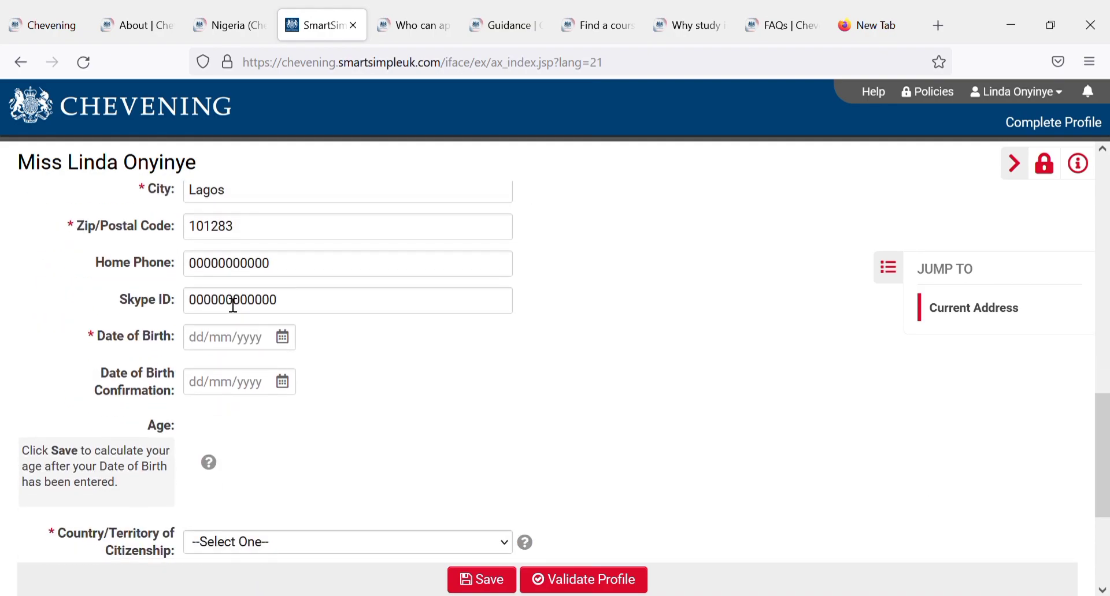
left_click(236, 353)
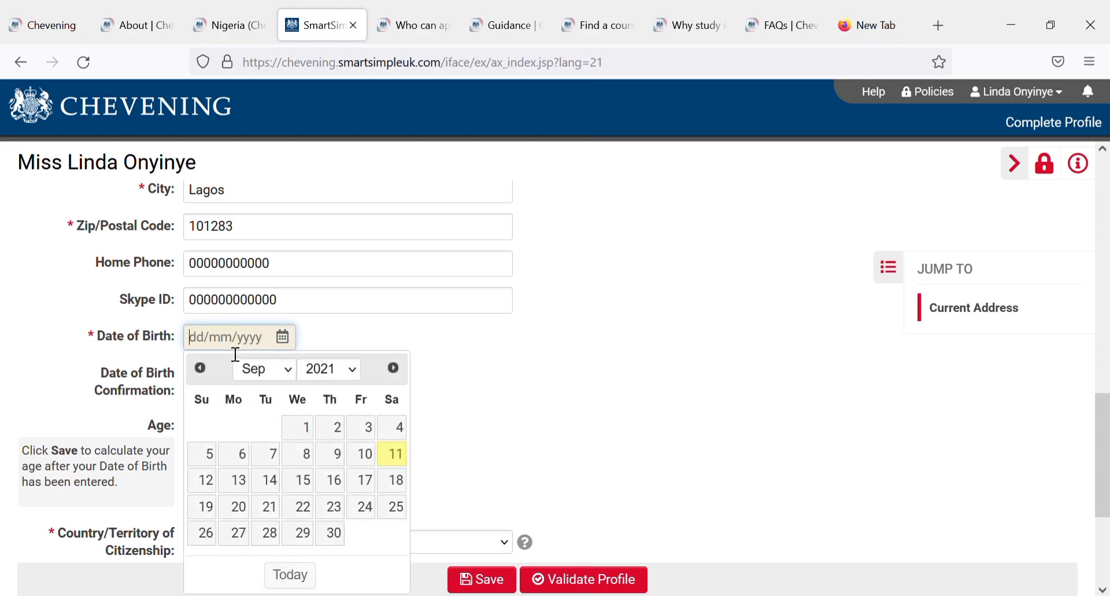
left_click(284, 378)
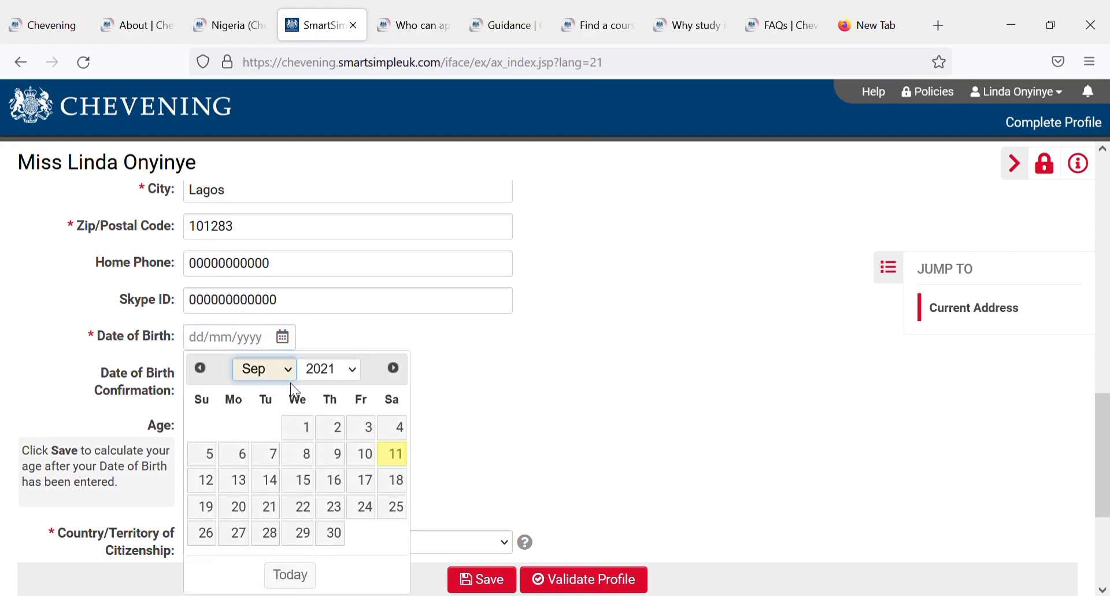
left_click(354, 373)
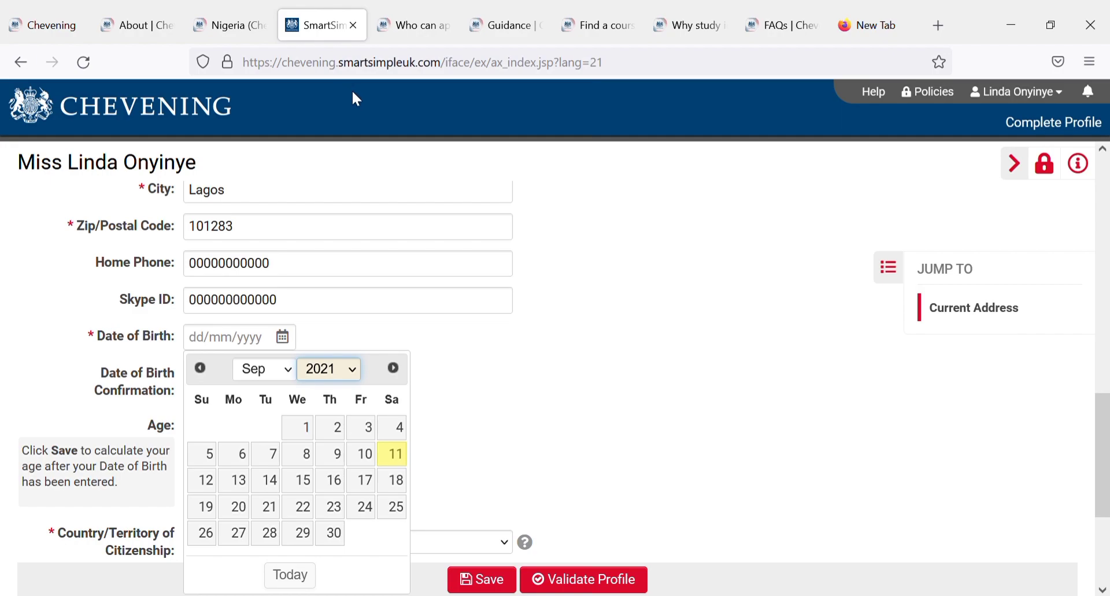
left_click(327, 121)
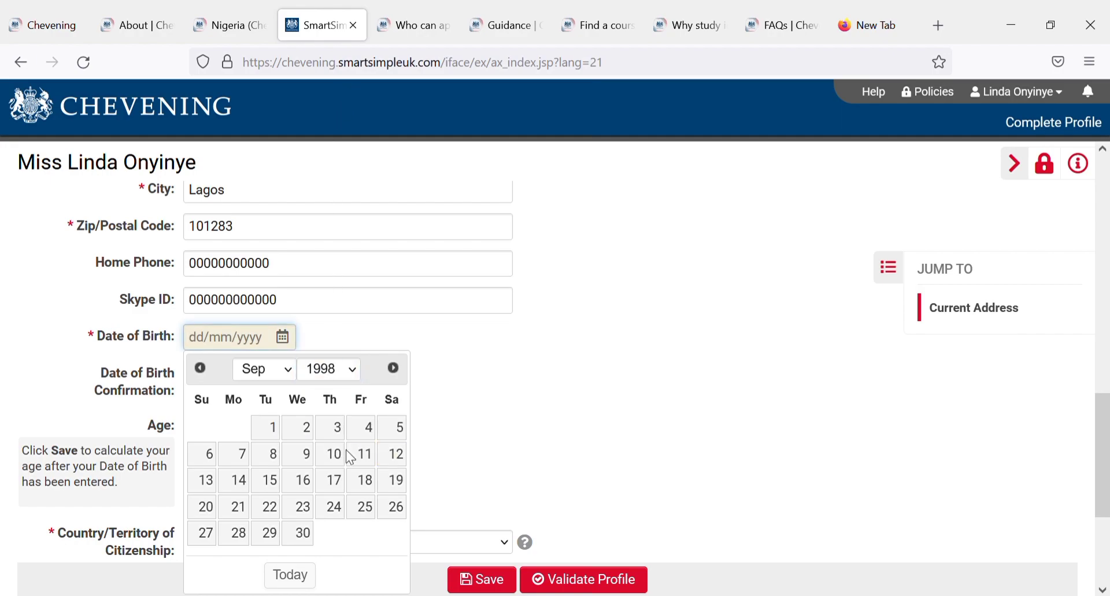
left_click(335, 509)
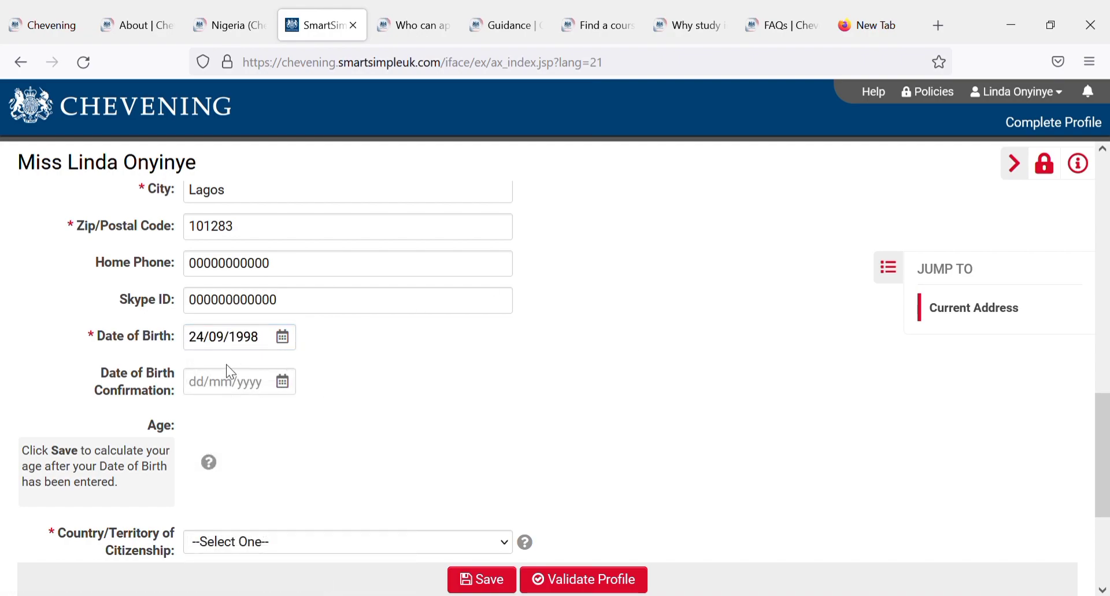
Step: Reopen the date of birth calendar, switch it to June, then close it unchanged
left_click(277, 337)
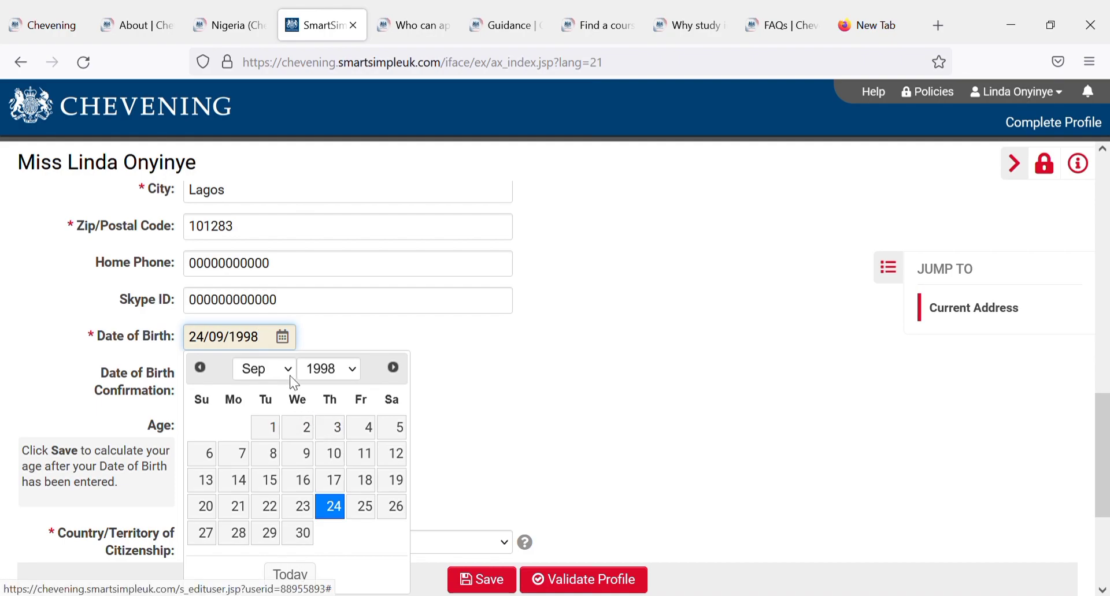
left_click(225, 337)
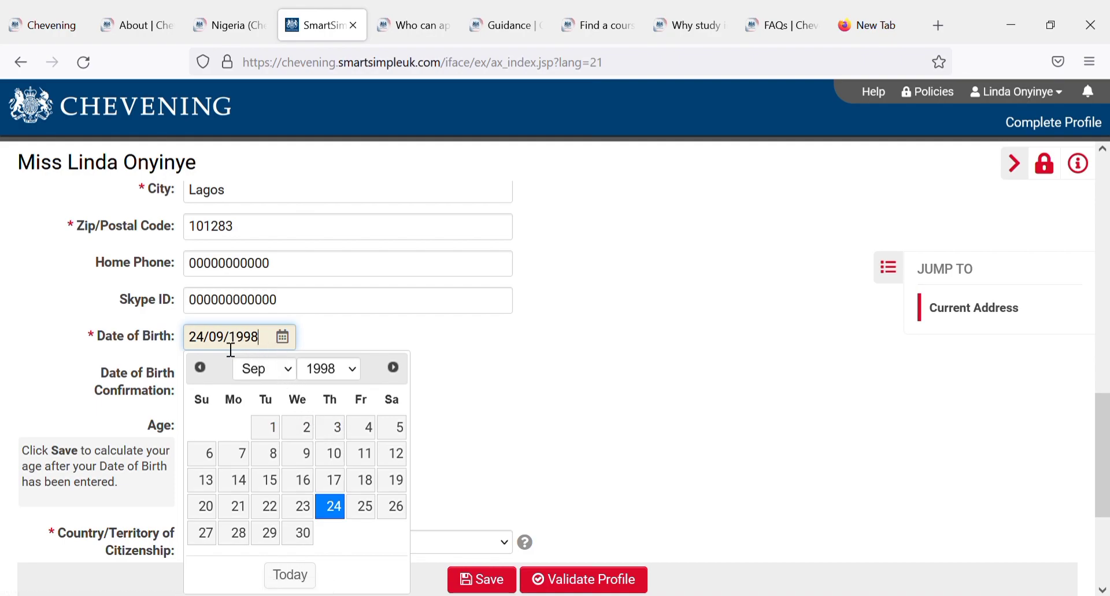
left_click(281, 337)
left_click(281, 338)
left_click(277, 369)
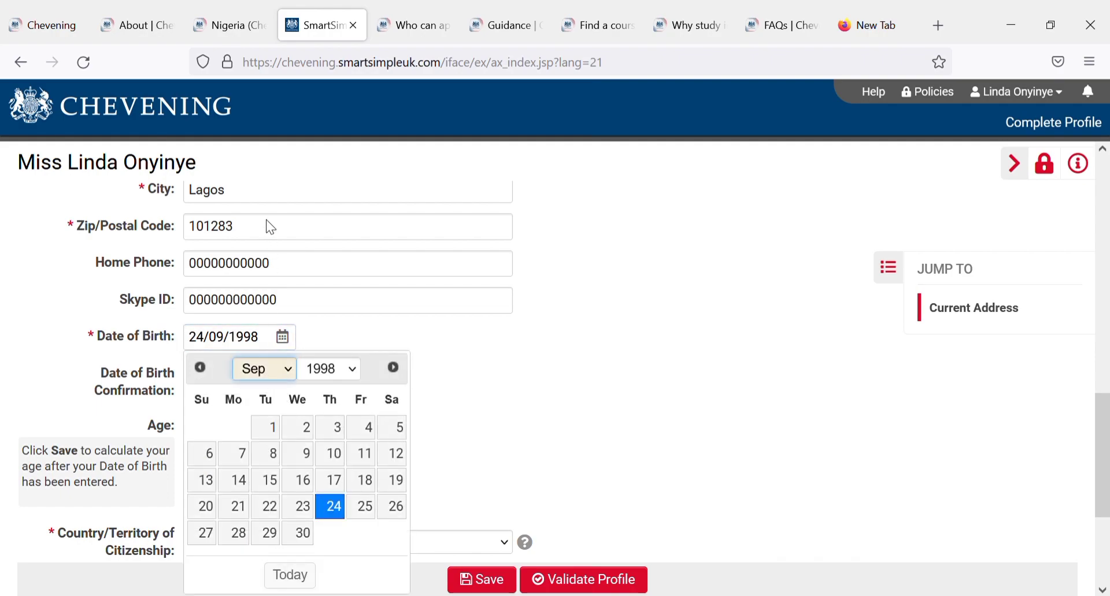
key("Up")
key("Up")
key("Up")
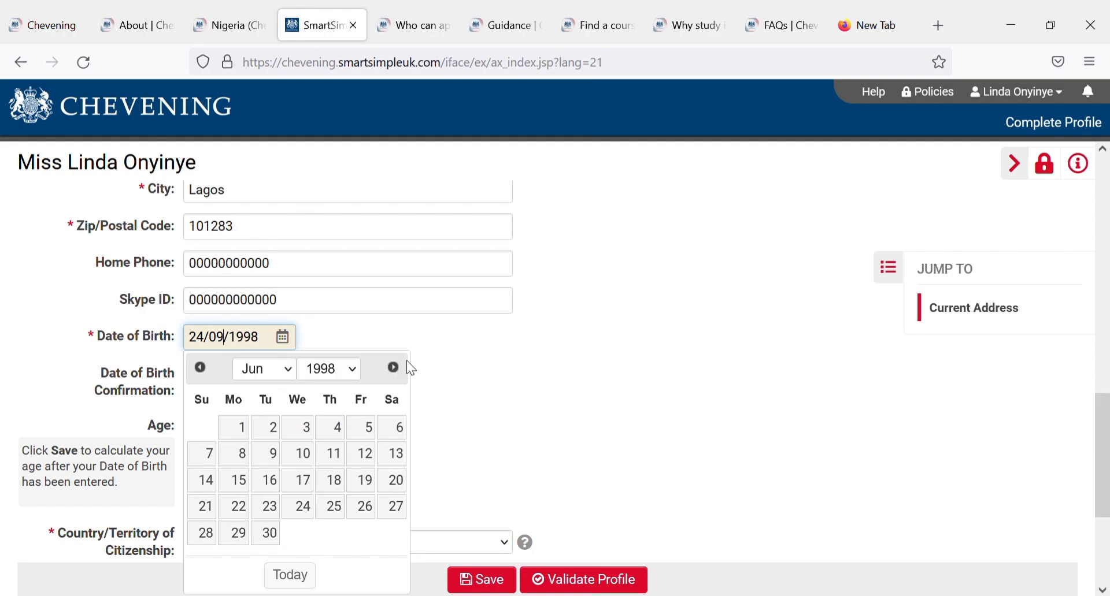
left_click(471, 355)
left_click(282, 382)
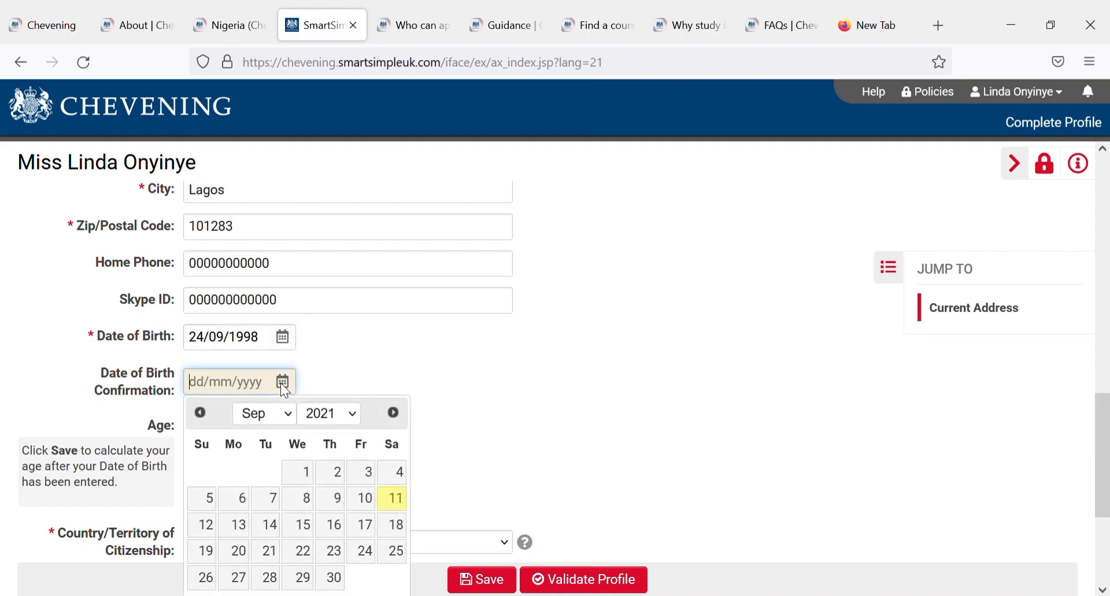
left_click(283, 420)
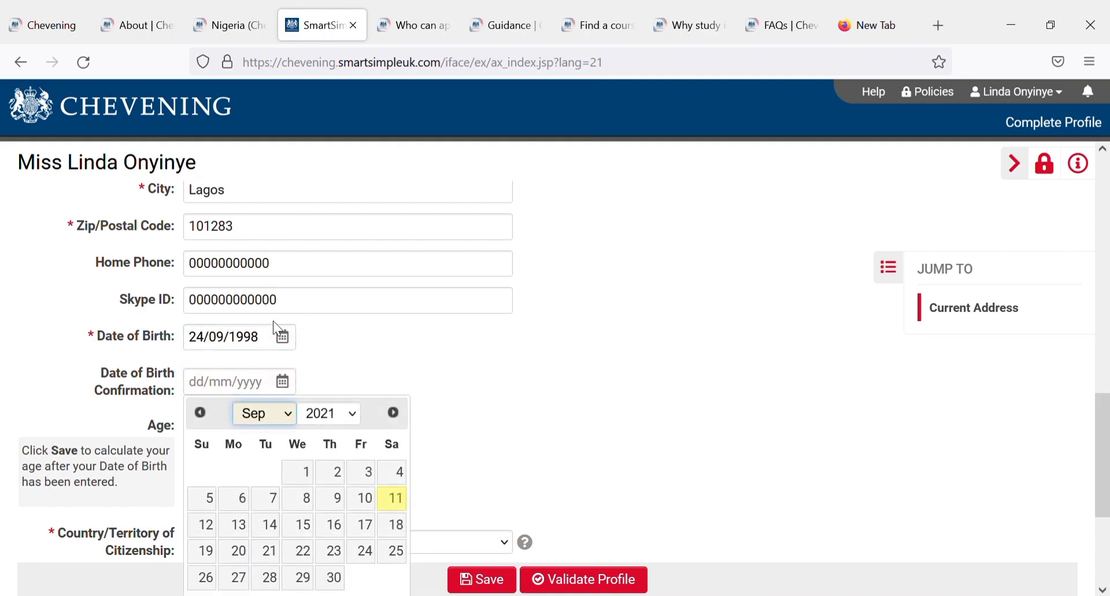
key("Up")
key("Up")
key("Up")
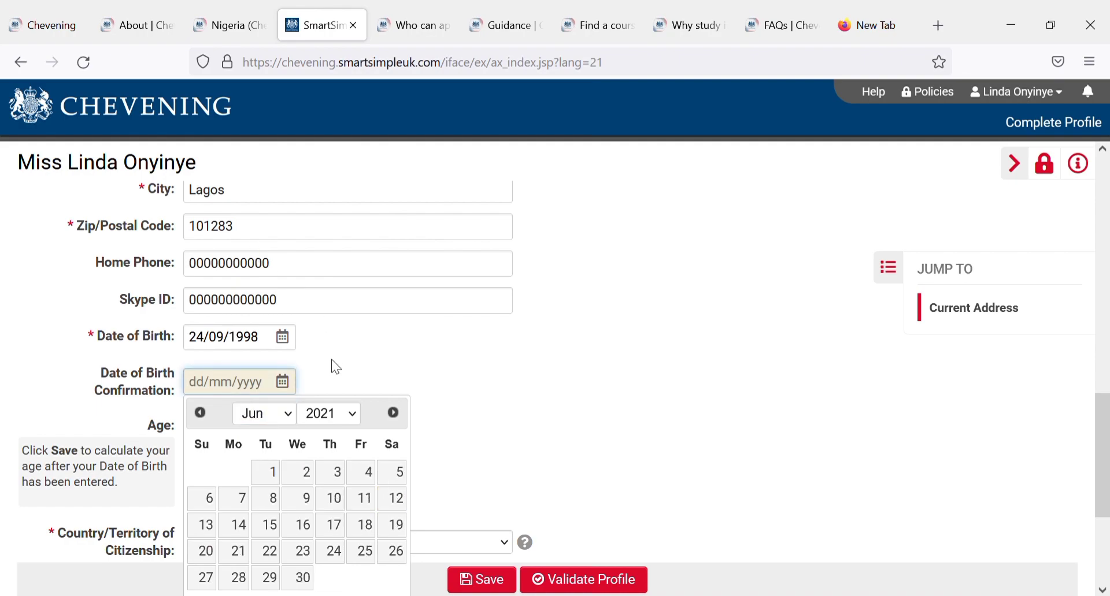
left_click(342, 418)
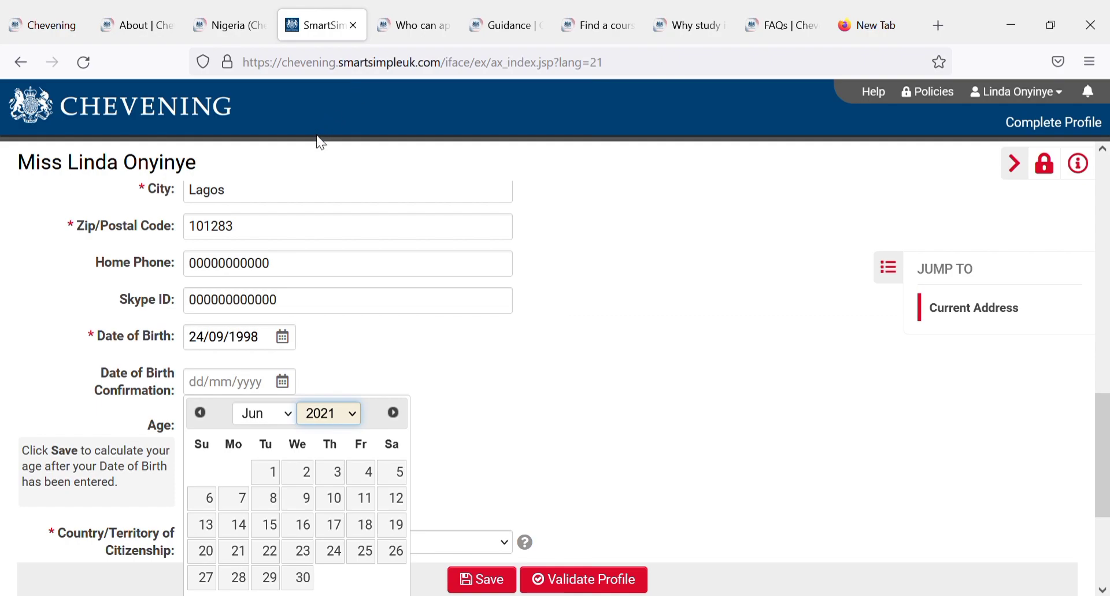
type("1998")
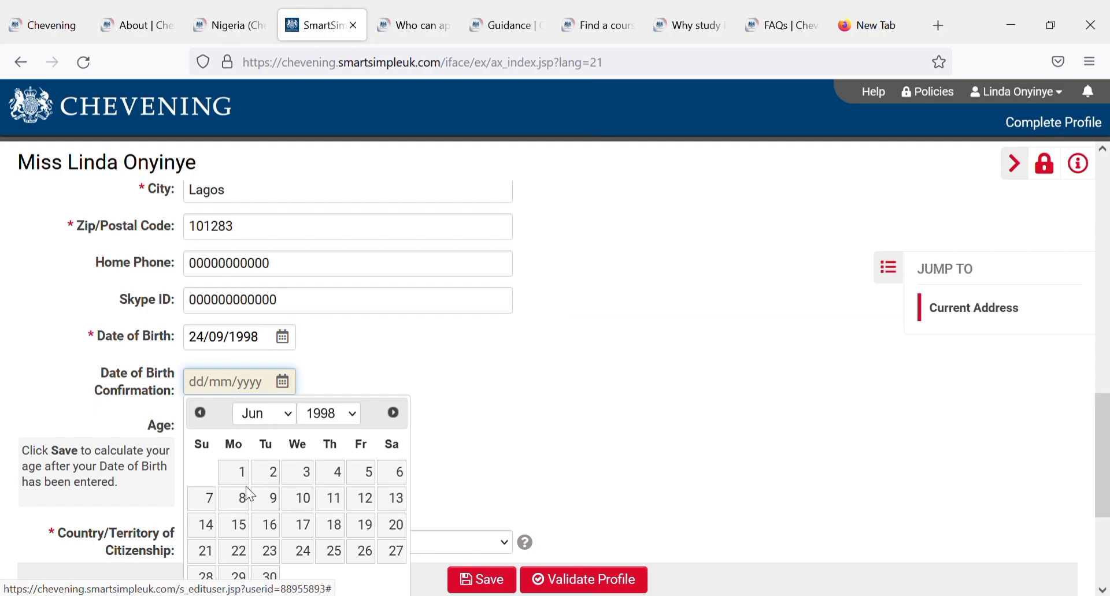
left_click(304, 554)
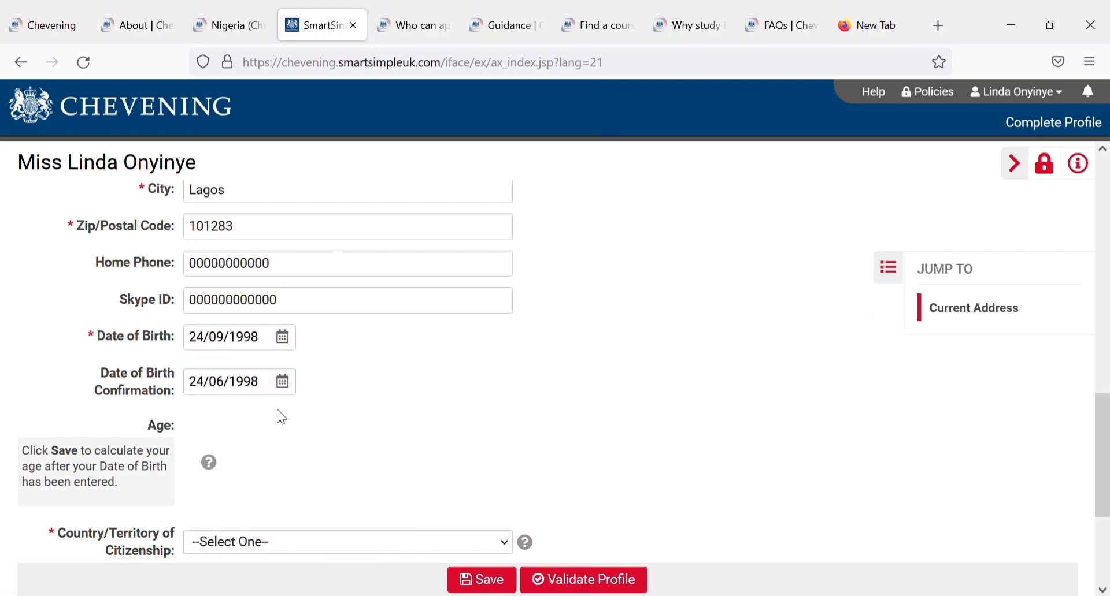
Step: Recheck the Date of Birth calendar and close it without changing the date
left_click(276, 336)
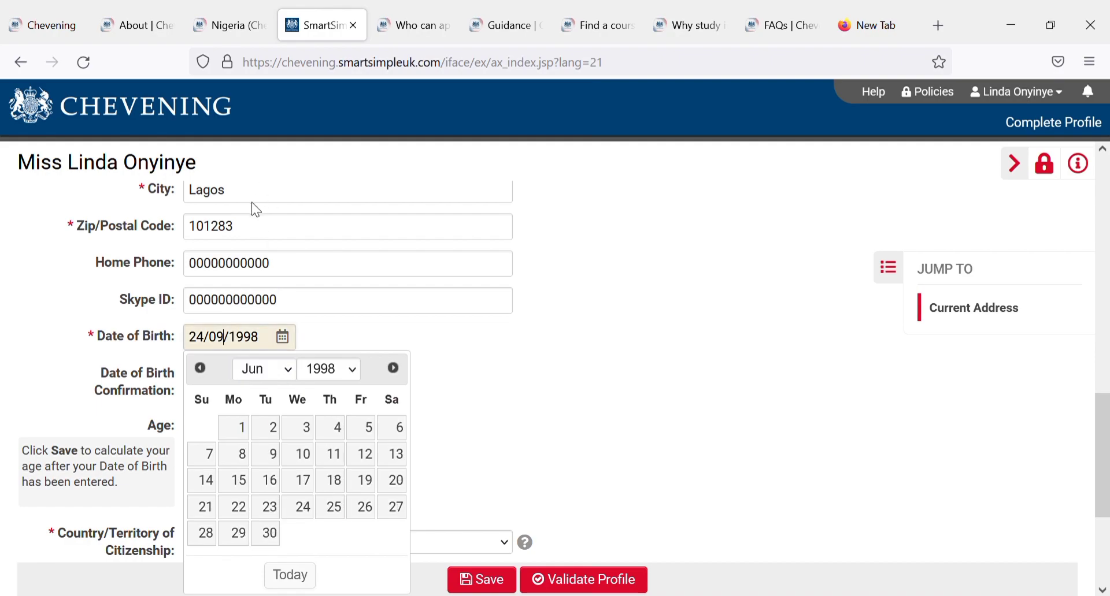
left_click(469, 312)
left_click(417, 386)
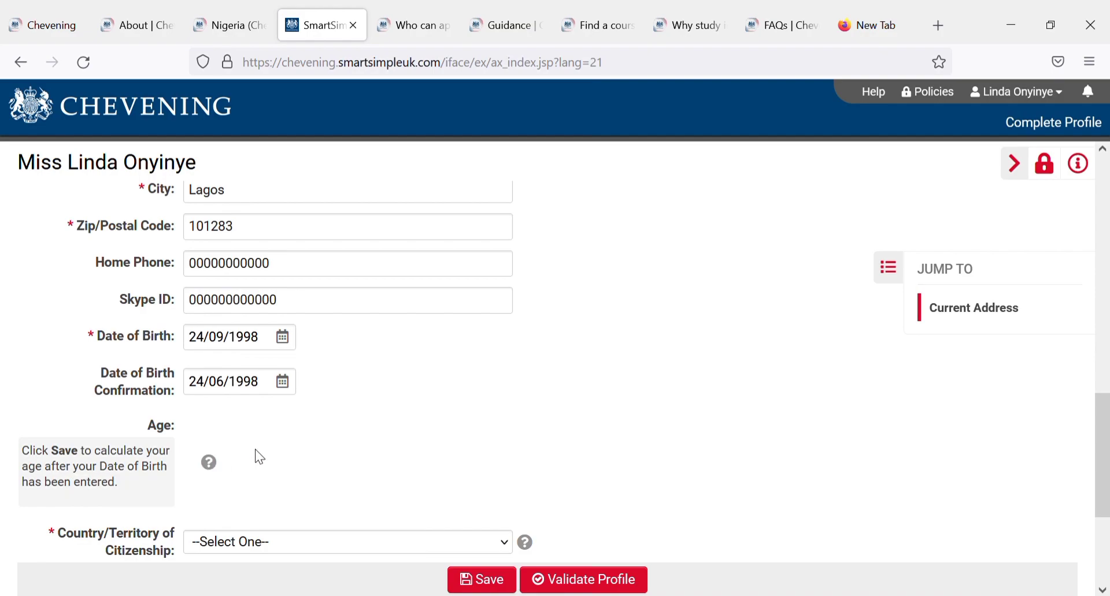
Step: Set Country/Territory of Citizenship to Nigeria and save the profile
mouse_move(209, 466)
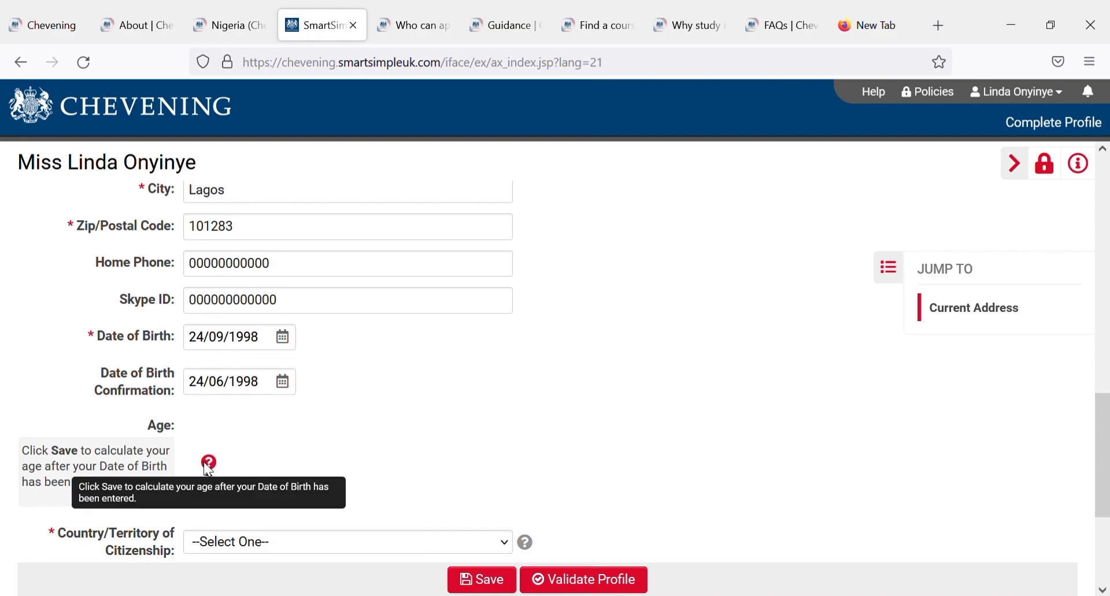
left_click(249, 543)
type("ni")
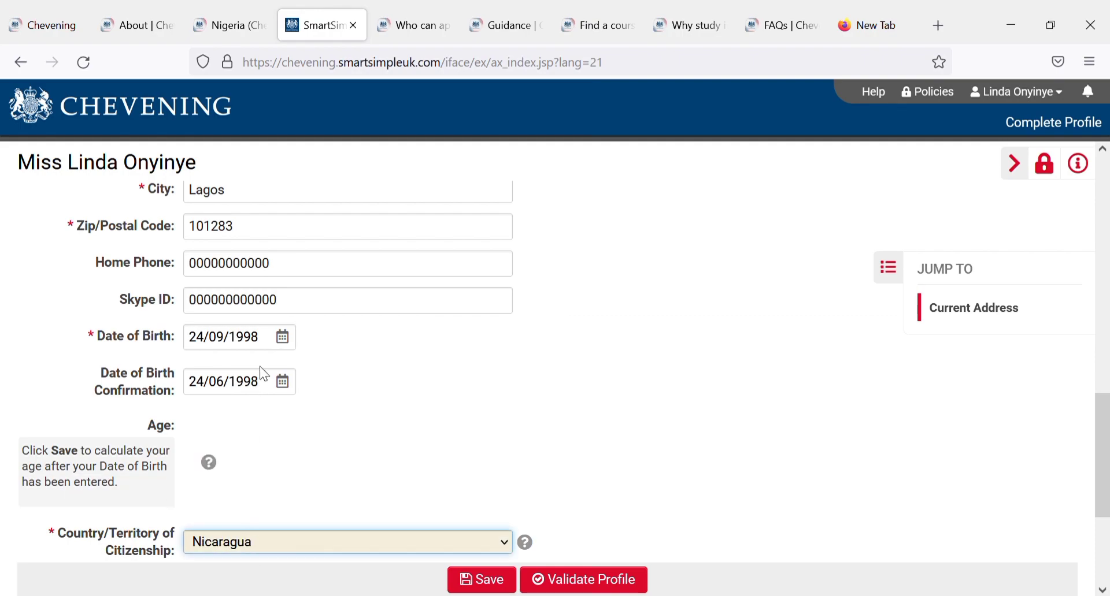
type("geria")
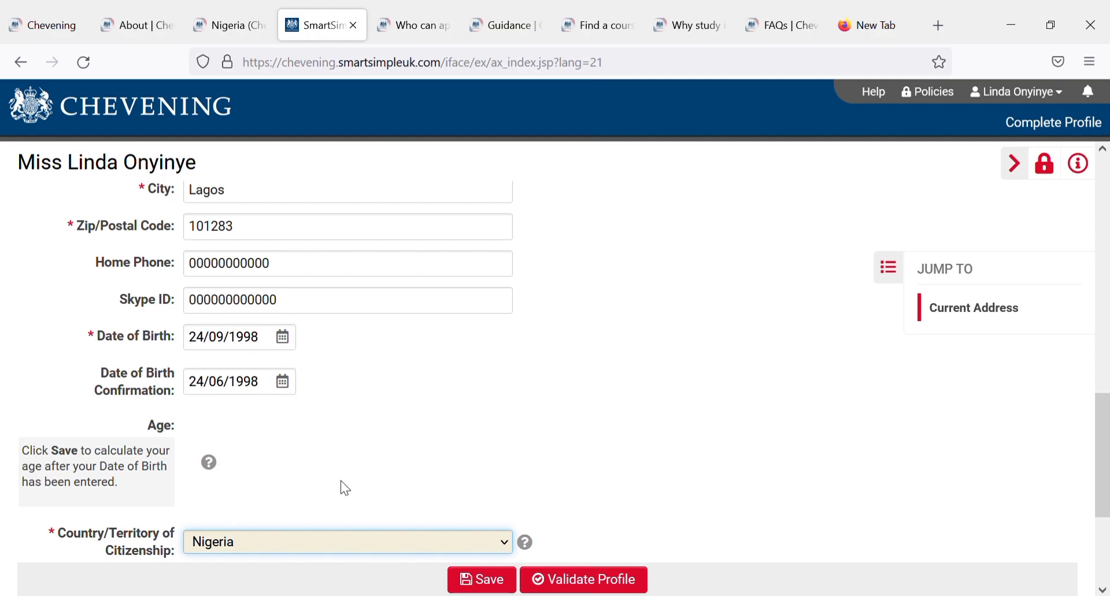
left_click(474, 584)
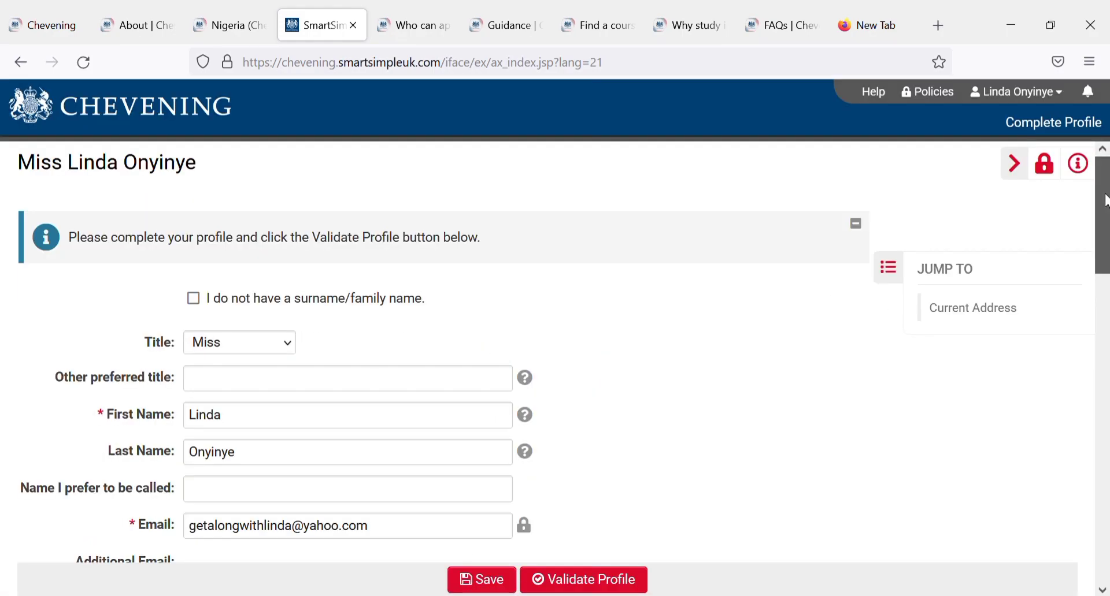
Step: Enter 24 as years living in the current country of residence and save
left_click_drag(1103, 200, 1104, 513)
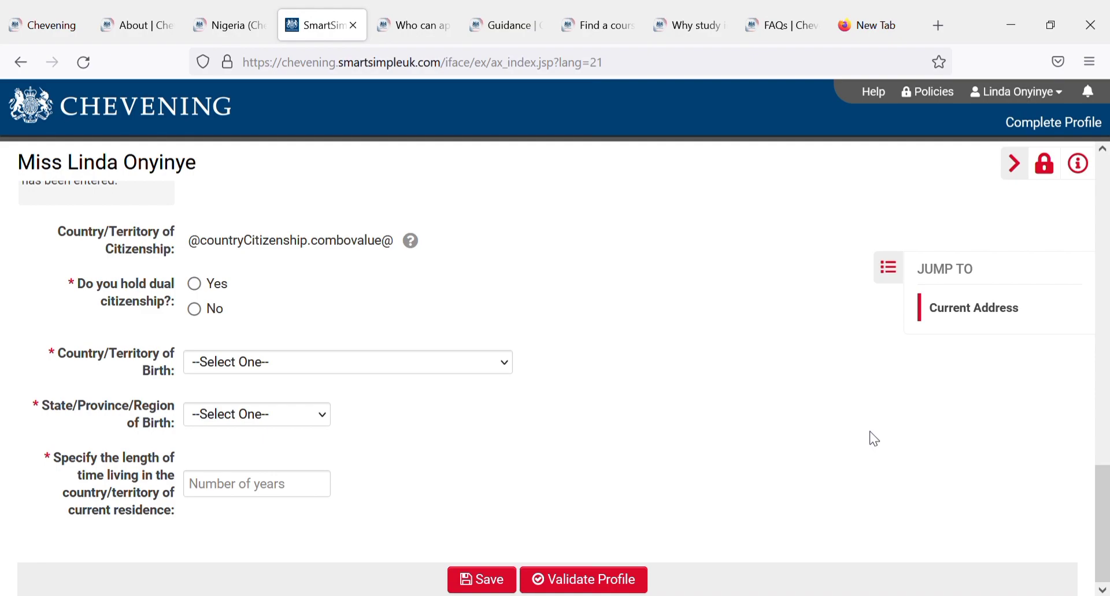
left_click(252, 498)
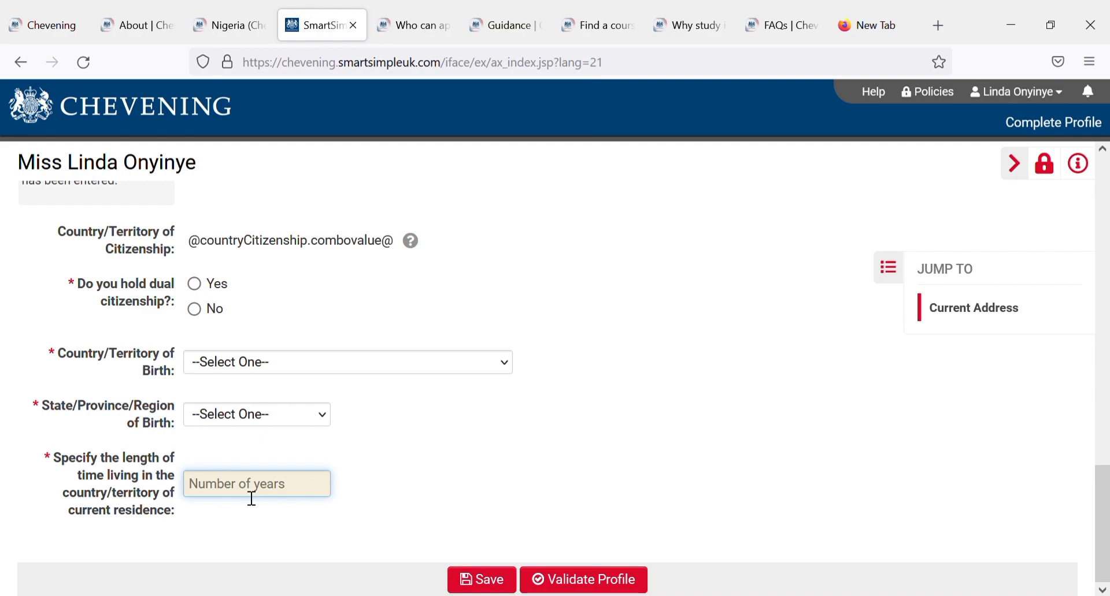
type("24")
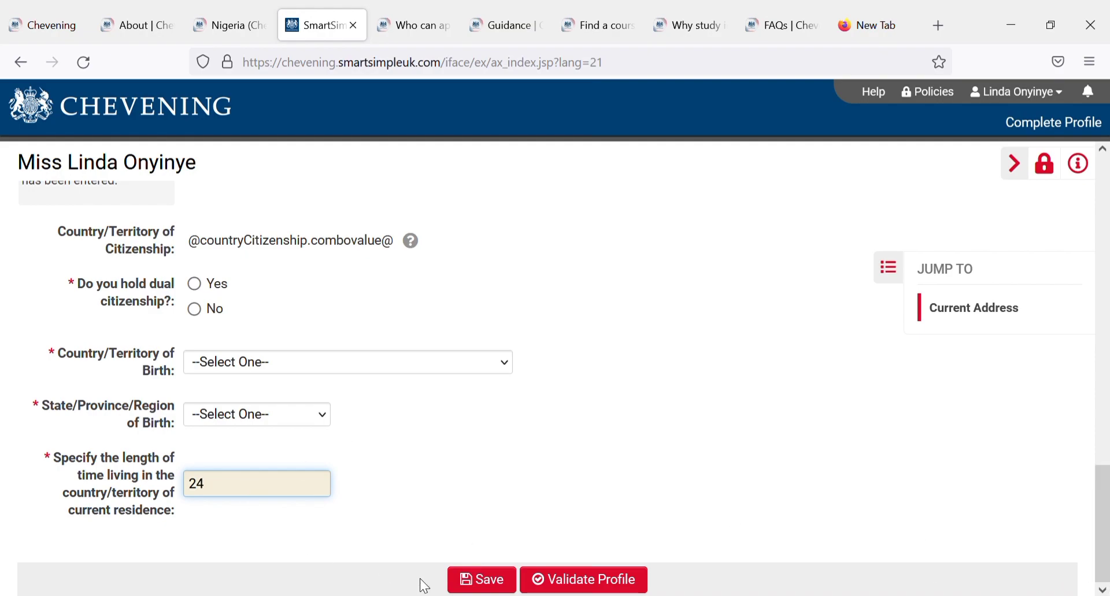
left_click(483, 585)
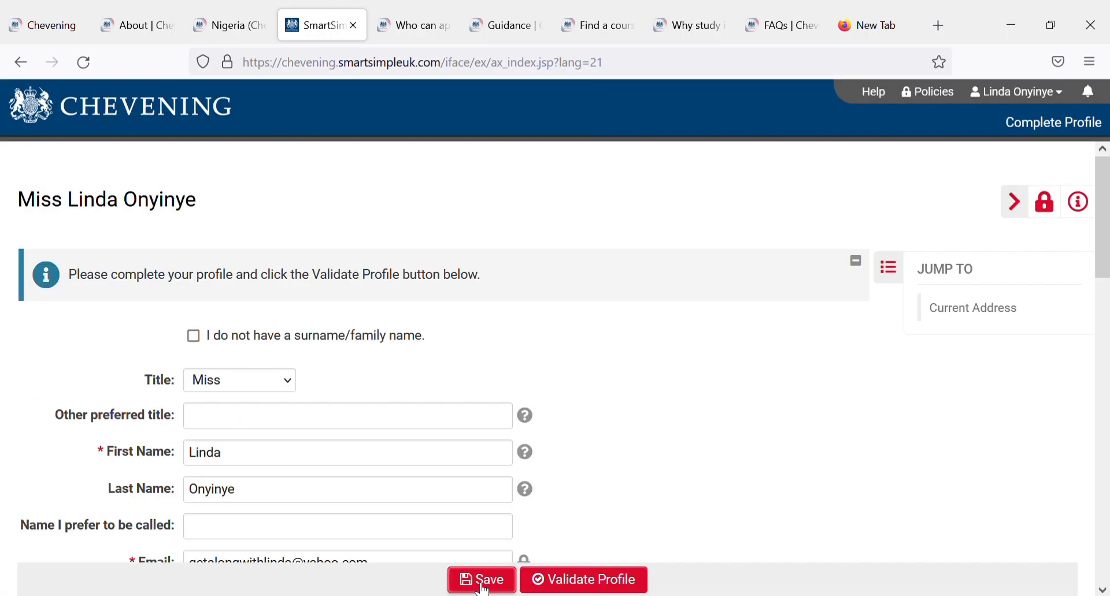
Step: Answer No to dual citizenship, with Nigeria as country of birth and Lagos as state of birth
scroll(576, 315, "down", 1)
left_click_drag(1103, 231, 1107, 552)
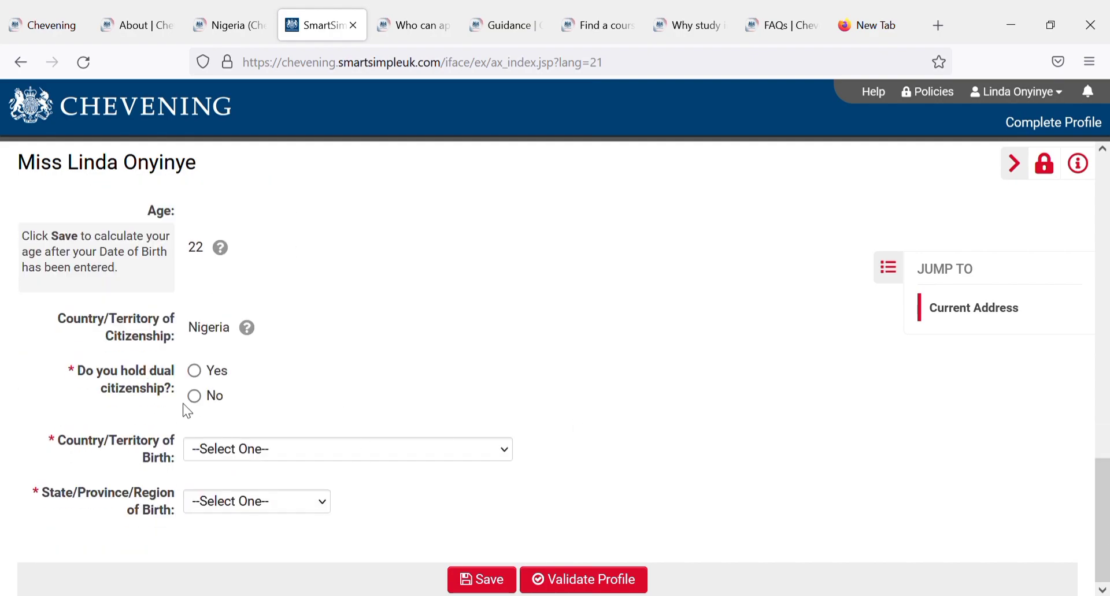
left_click(202, 404)
type("nig")
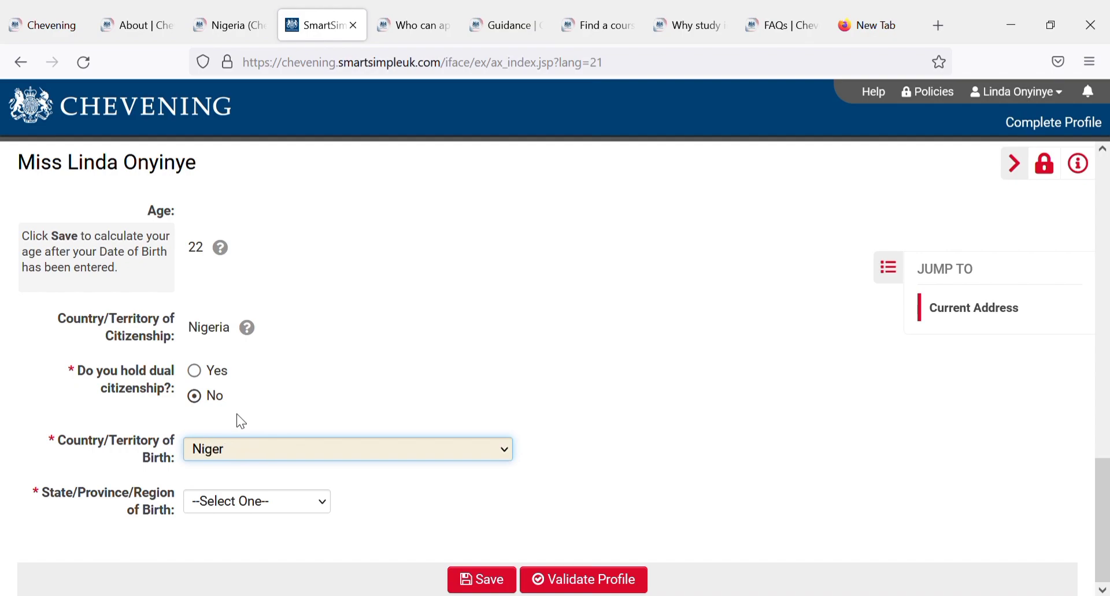
type("eria")
key("Tab")
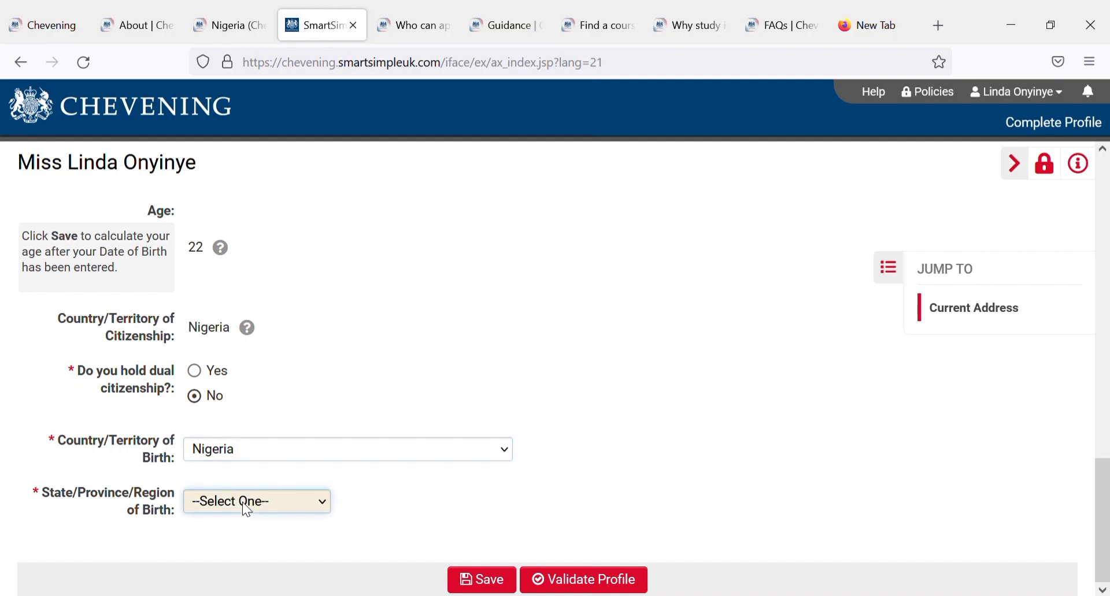
type("nasni")
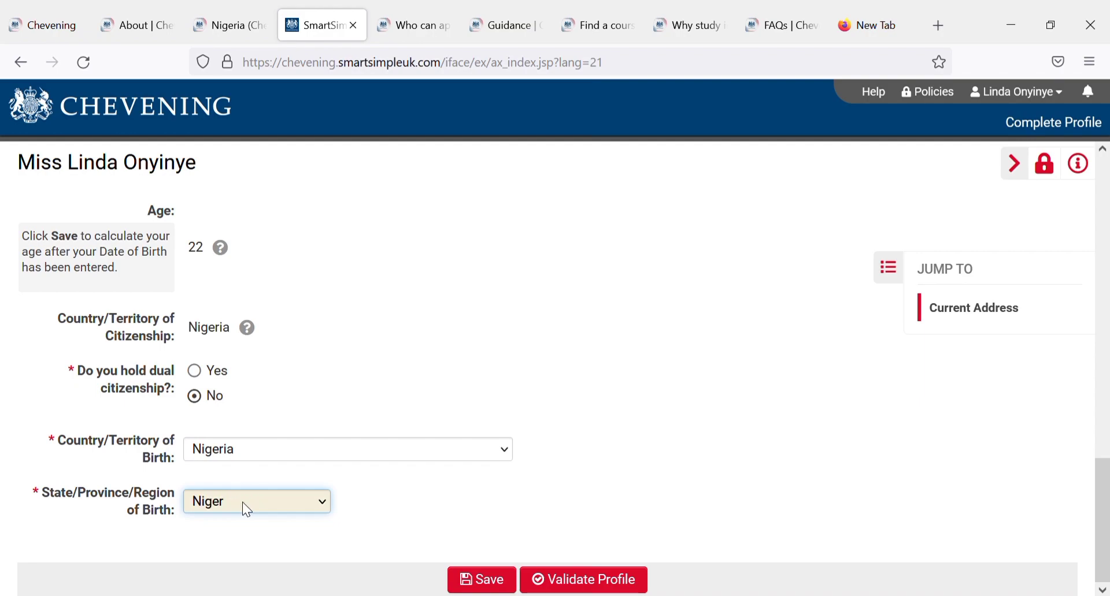
type("nl")
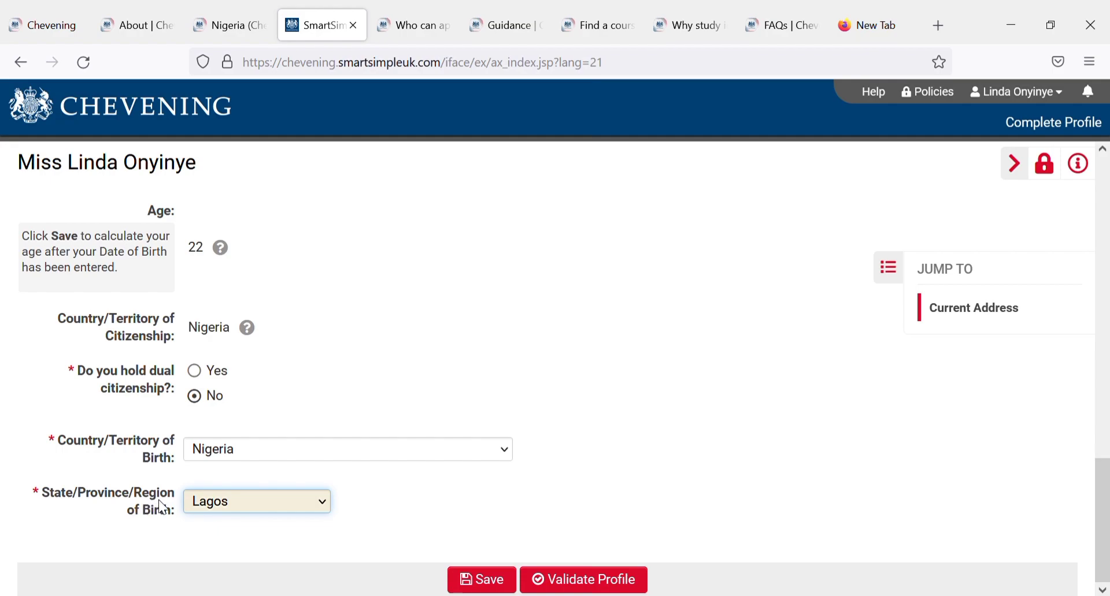
left_click(374, 476)
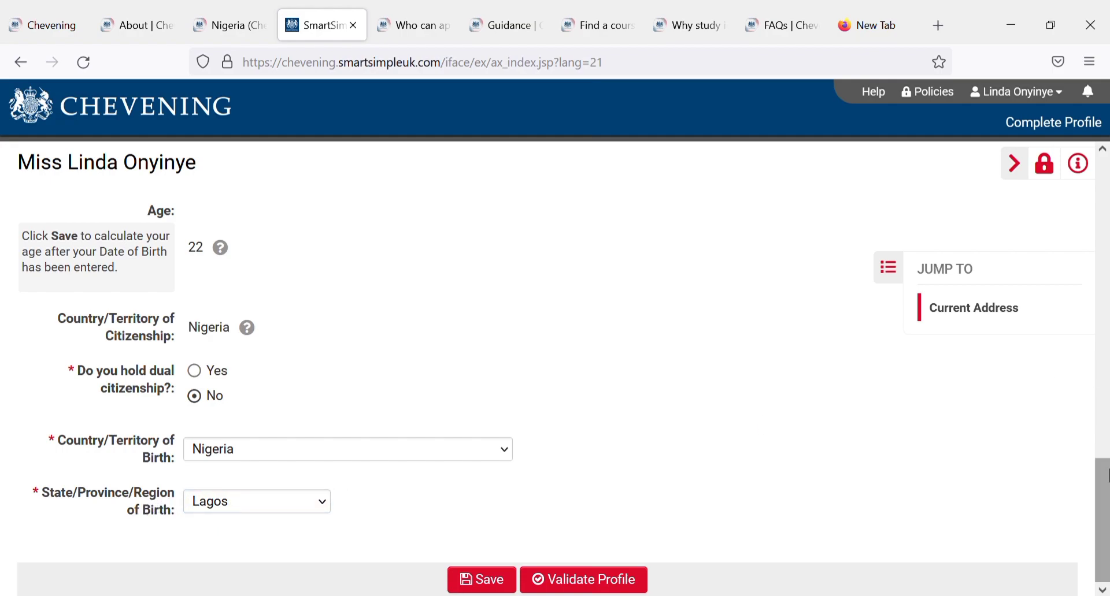
left_click_drag(1103, 508, 1101, 479)
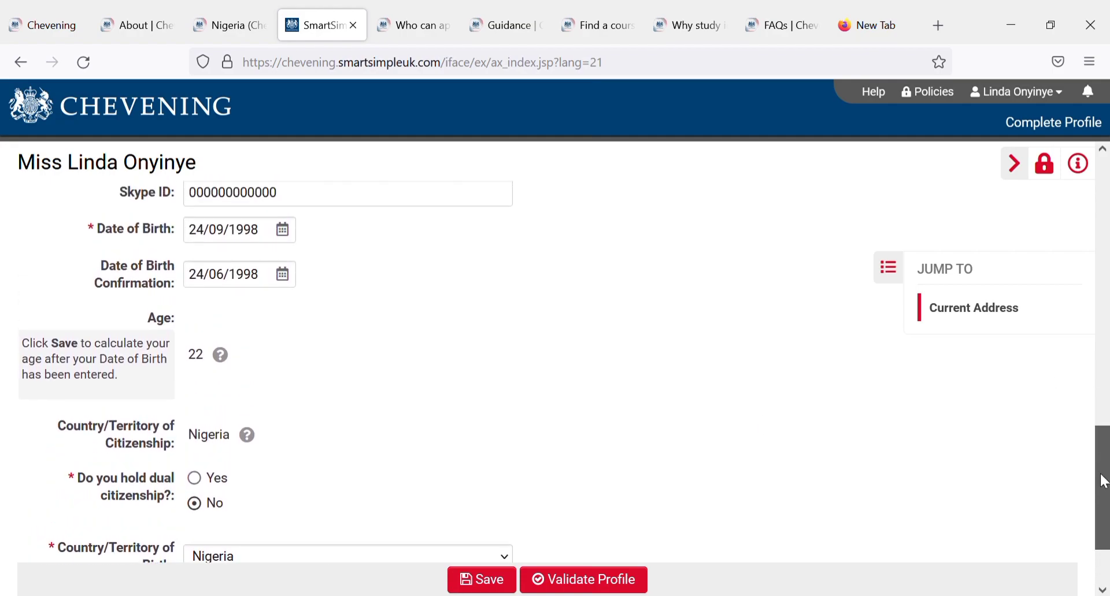
left_click(283, 230)
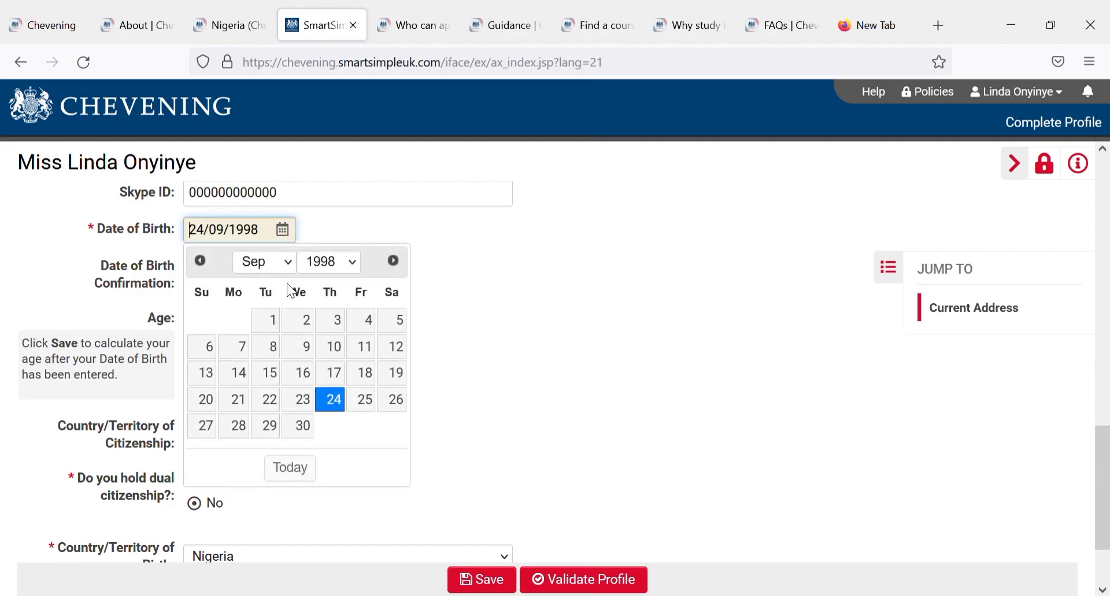
left_click(283, 270)
key("Up")
key("Up")
key("Up")
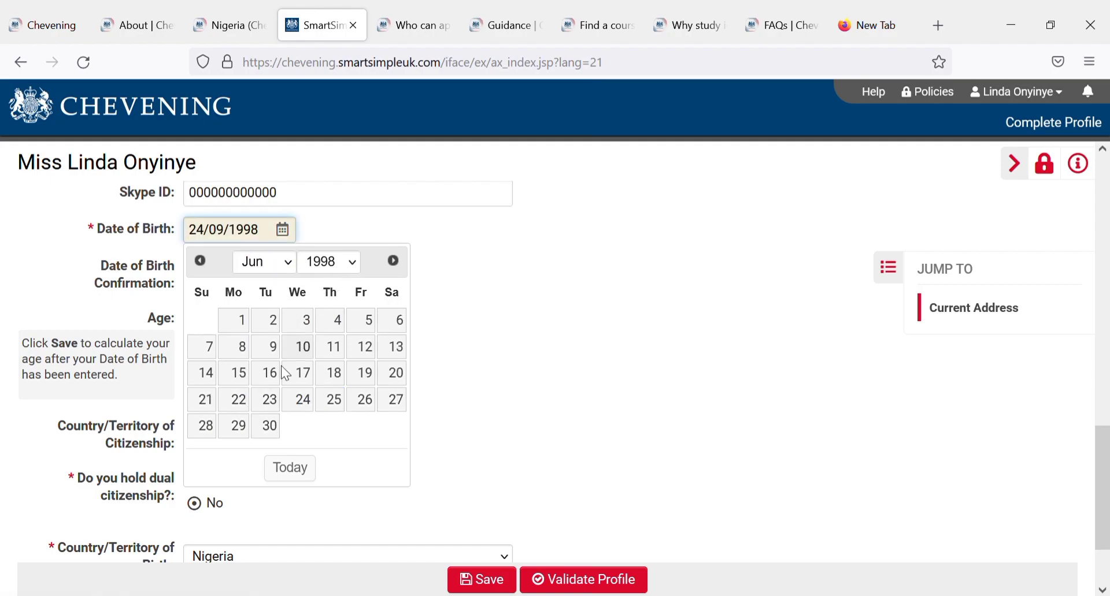
left_click(314, 408)
left_click(314, 408)
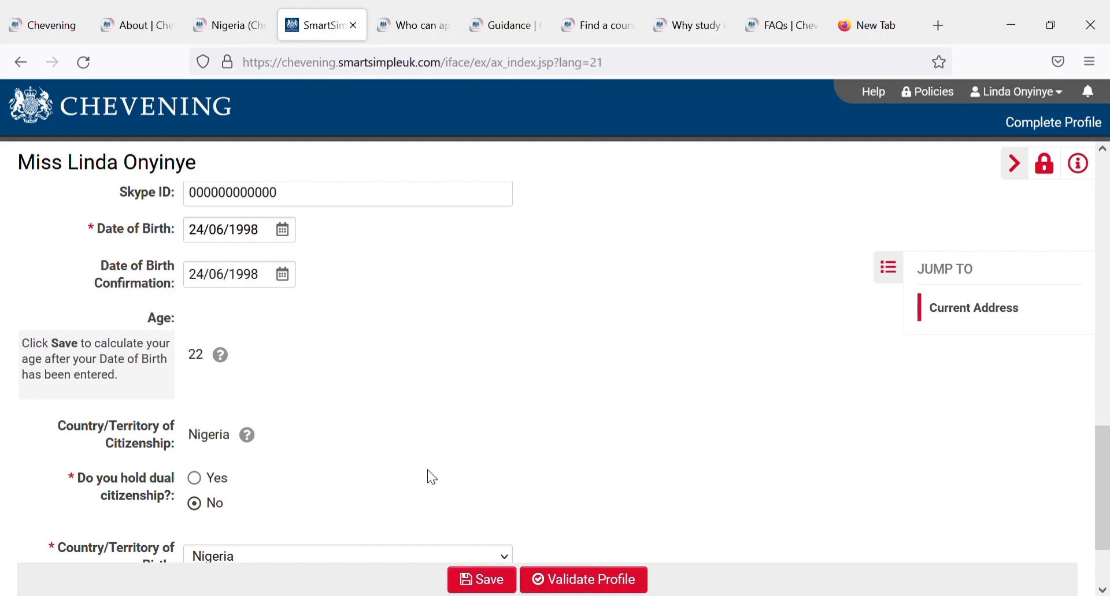
left_click(494, 581)
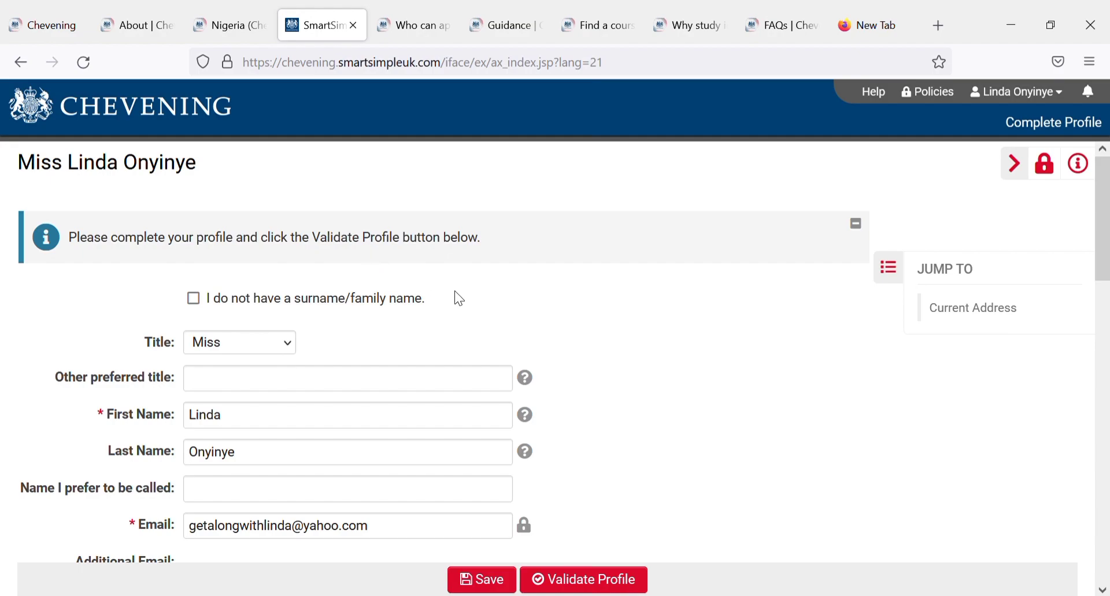
Step: Replace the placeholder telephone number with the applicant's phone number
scroll(1107, 258, "down", 3)
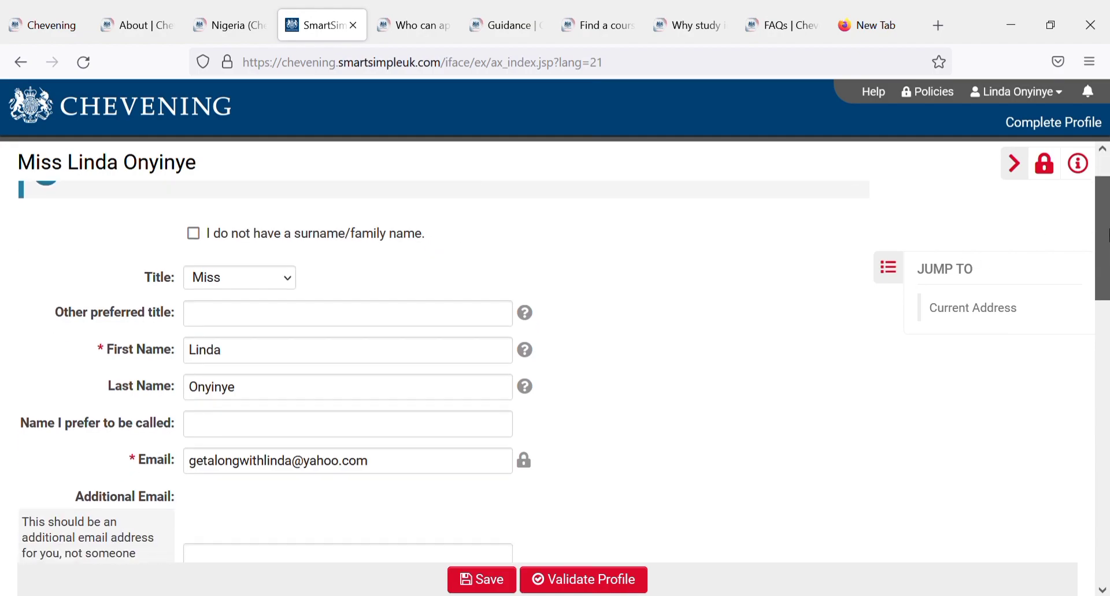
left_click_drag(1107, 260, 1106, 350)
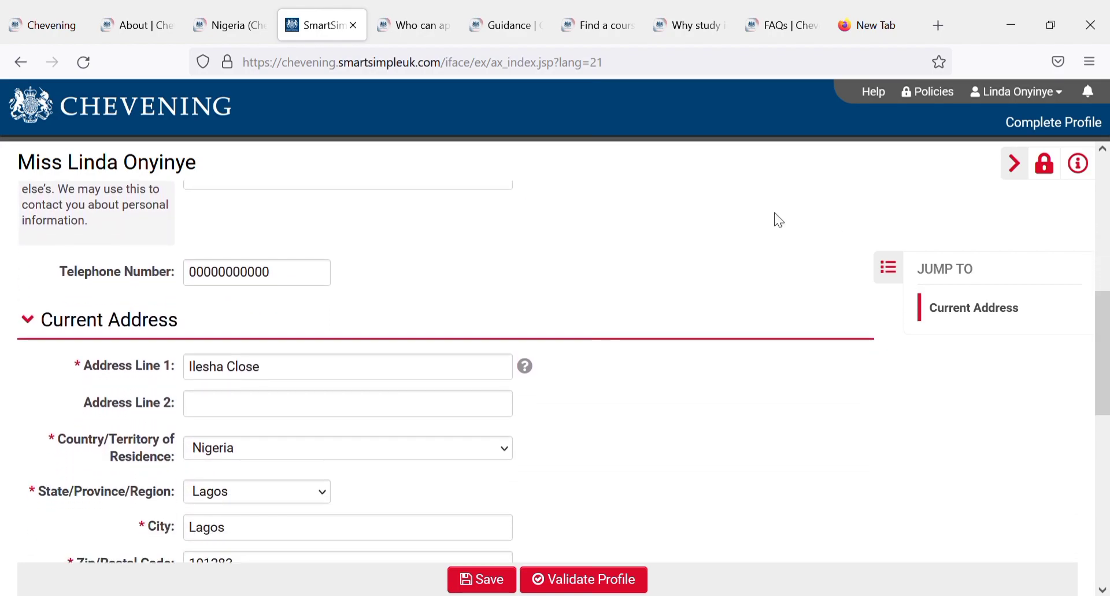
left_click_drag(278, 273, 164, 278)
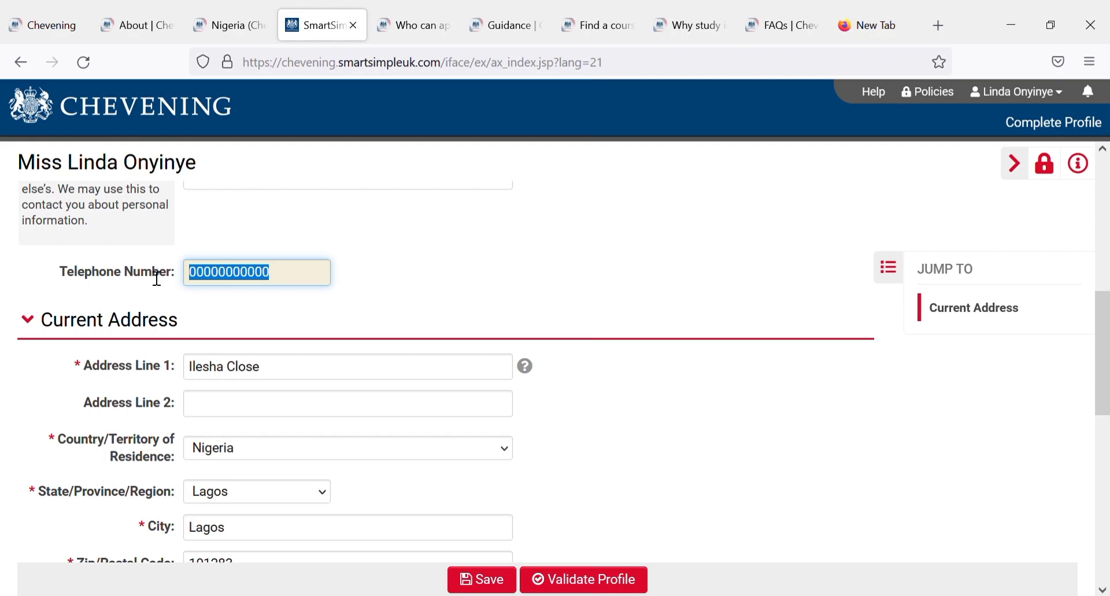
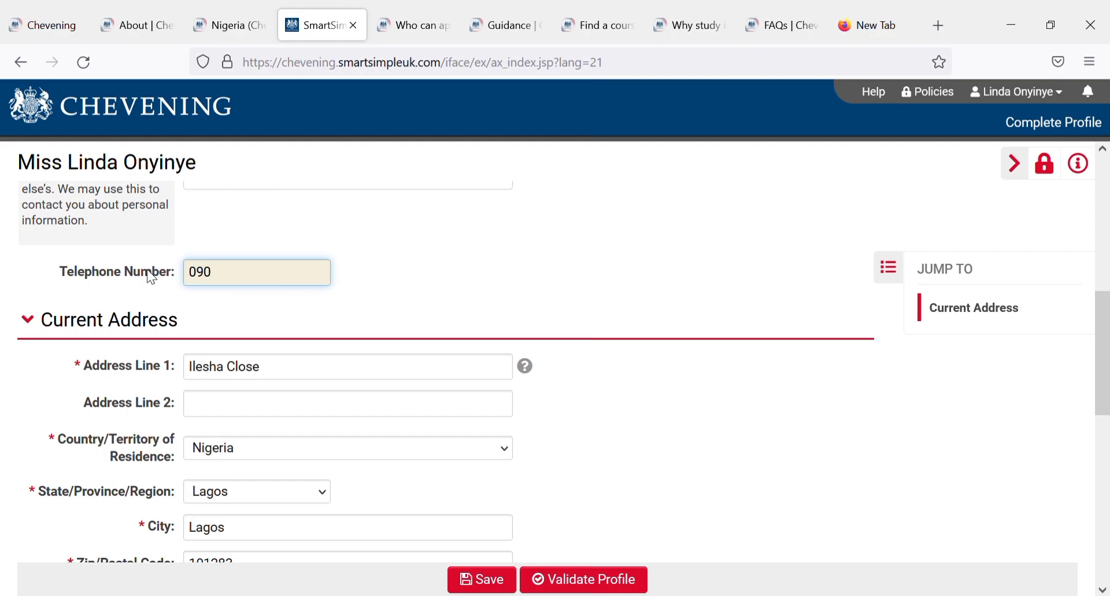
type("0800")
key("BackSpace")
key("BackSpace")
key("BackSpace")
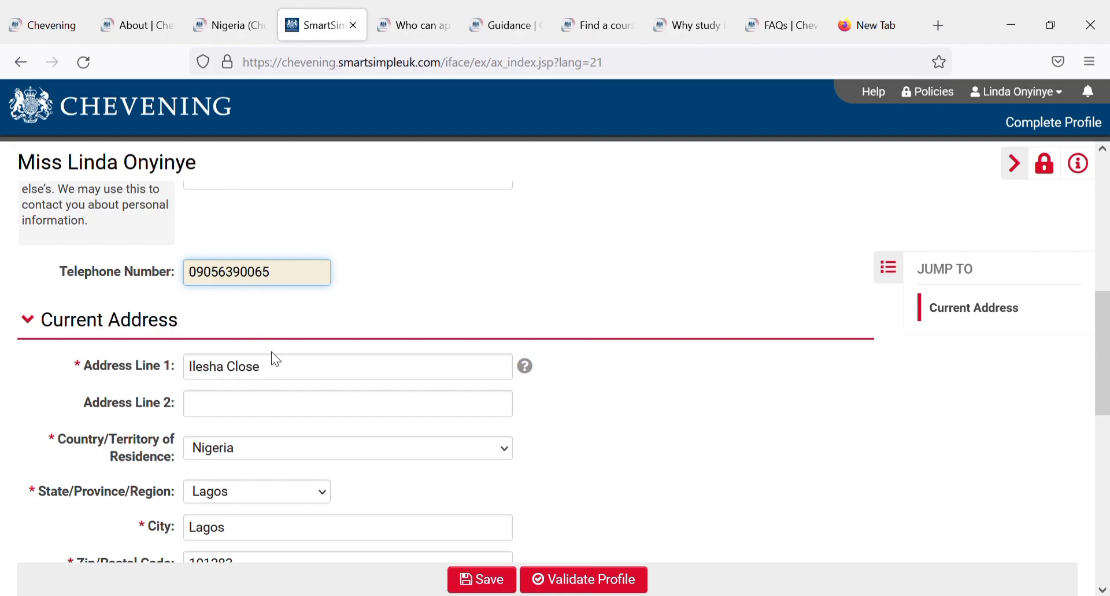
Step: Replace Address Line 1 with a Google-suggested Lagos street address so location fields autofill
left_click(291, 378)
left_click_drag(292, 380, 150, 373)
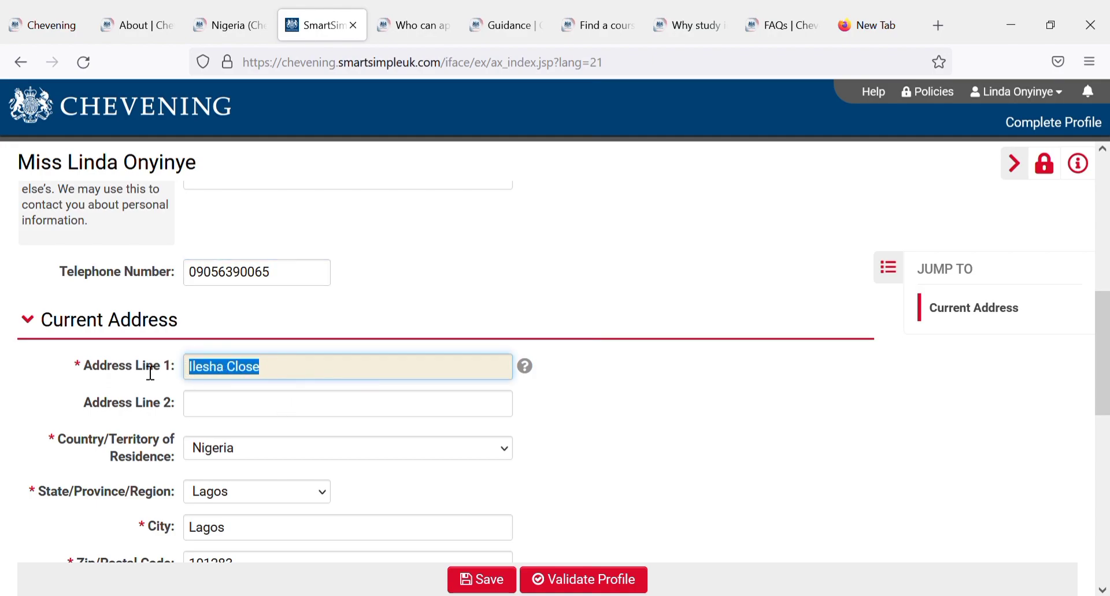
type("nno")
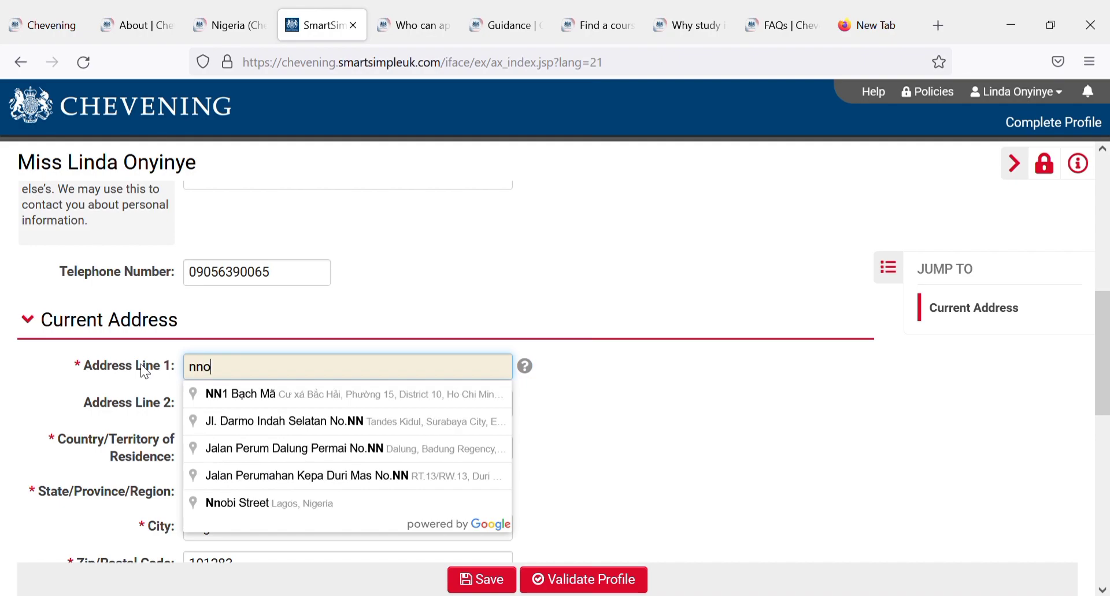
type("bi")
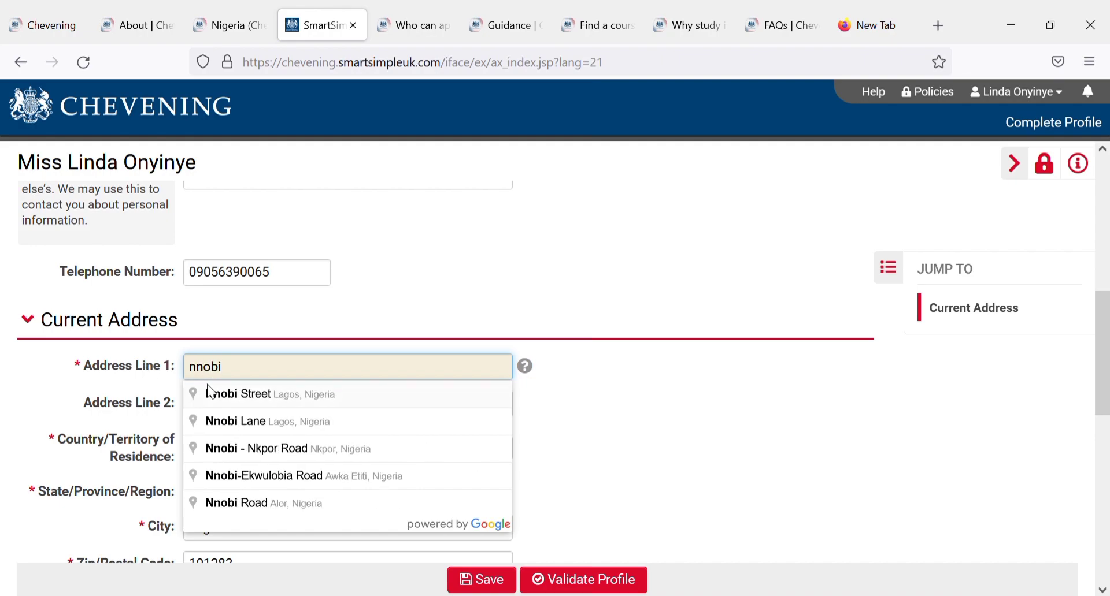
left_click(217, 396)
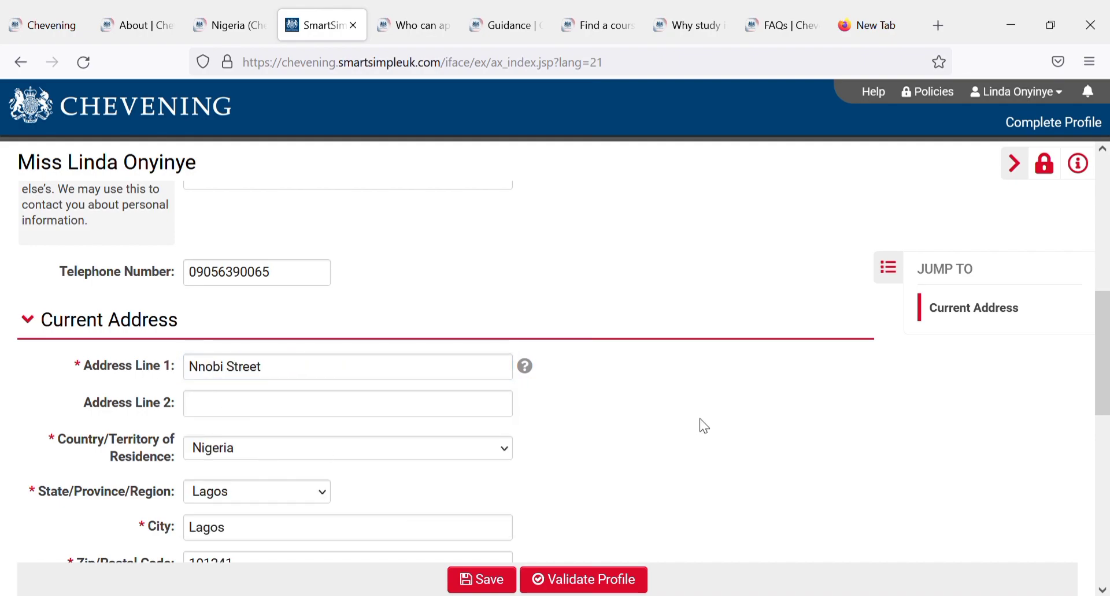
left_click_drag(1105, 333, 1061, 155)
left_click_drag(1062, 90, 1107, 499)
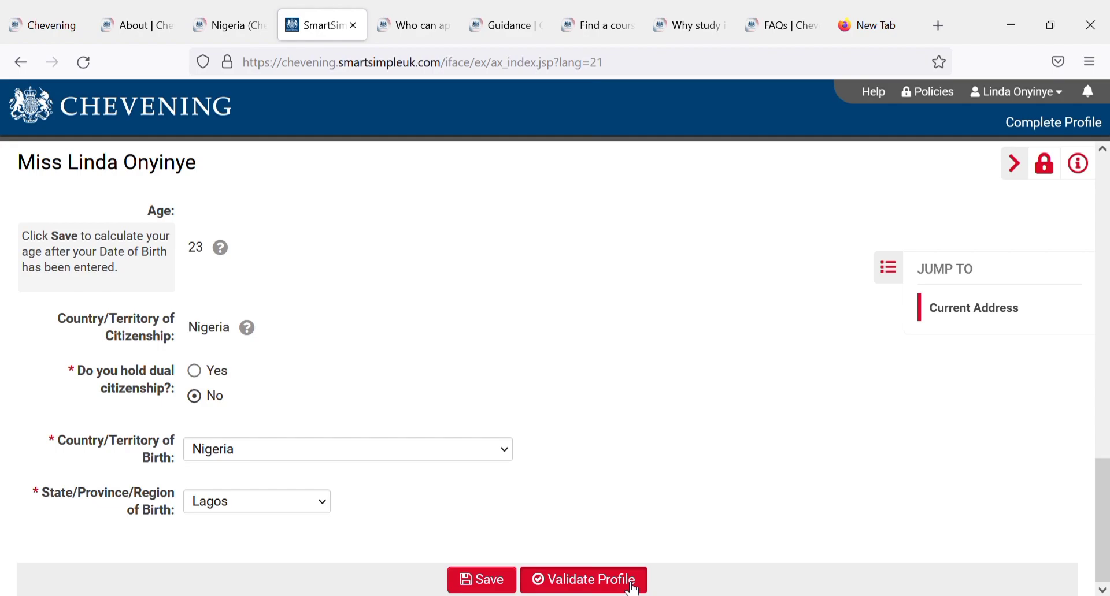
Step: Run Validate Profile on the completed form and let the page reload
left_click(633, 586)
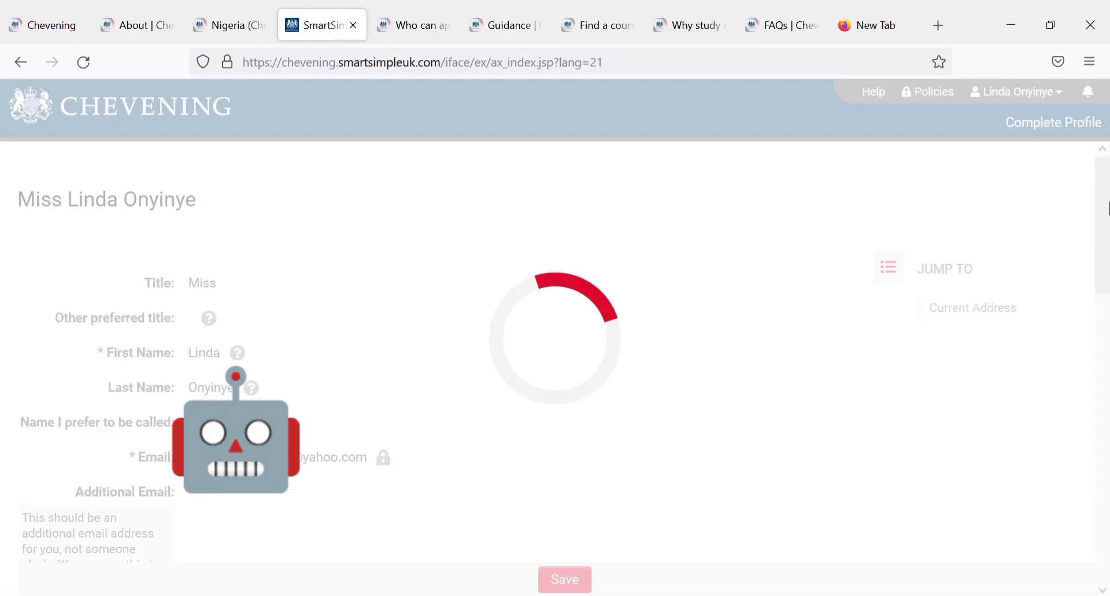
Step: Save the validated profile, then reload Complete Profile to reach the Available Open Awards list
scroll(1107, 229, "down", 10)
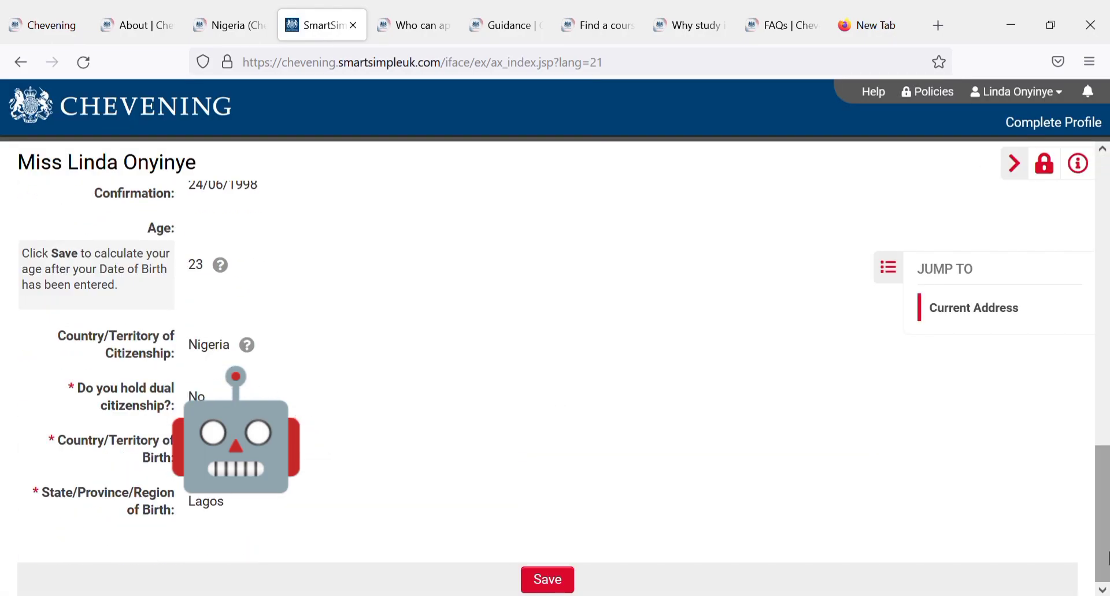
left_click(547, 580)
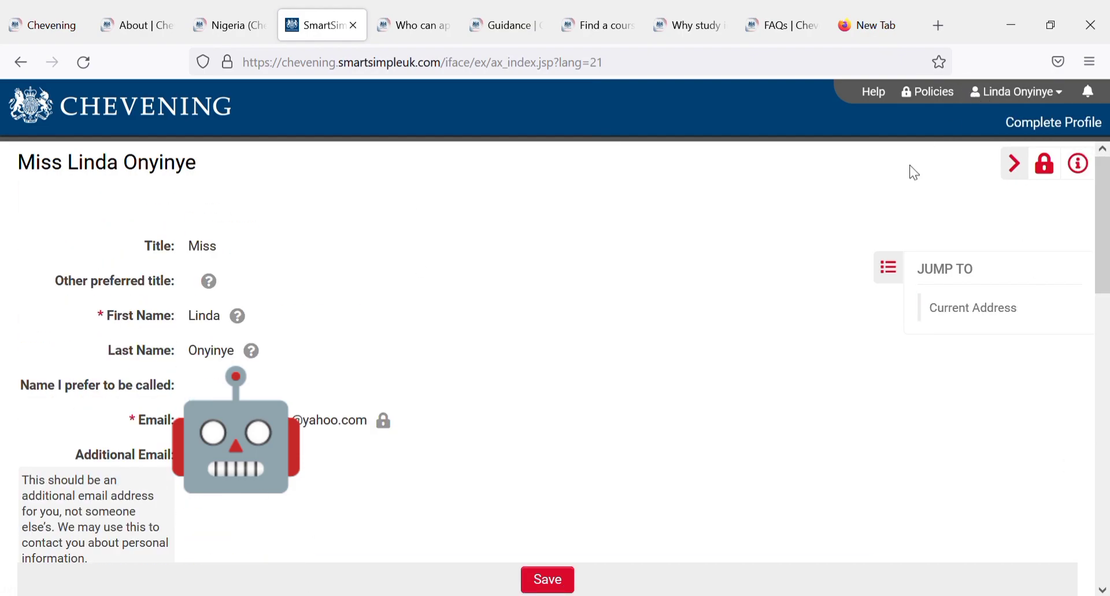
left_click(1065, 124)
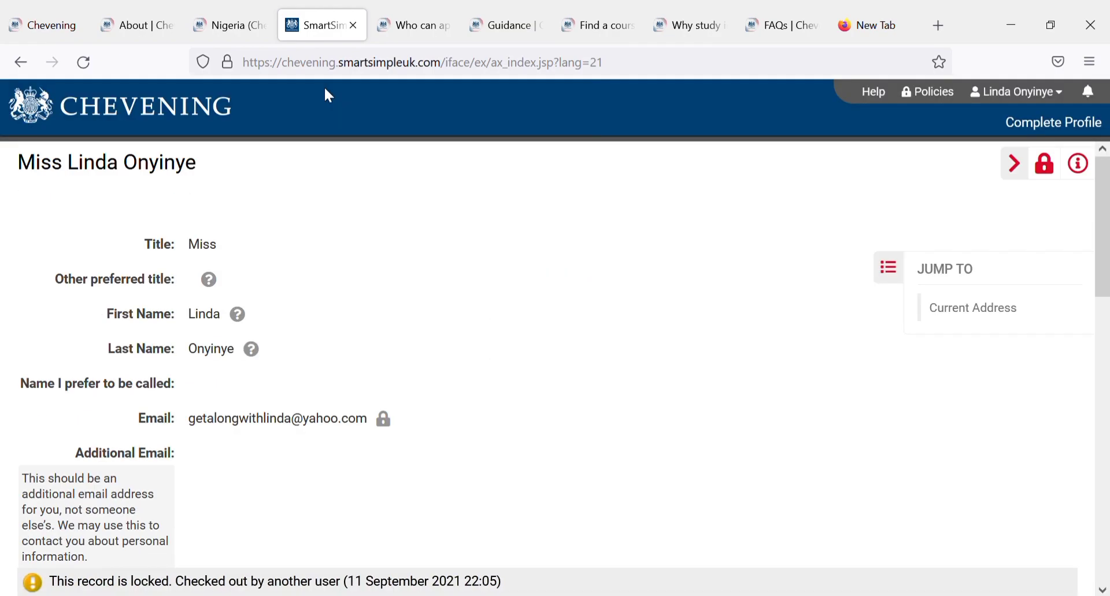
left_click_drag(1102, 231, 1107, 149)
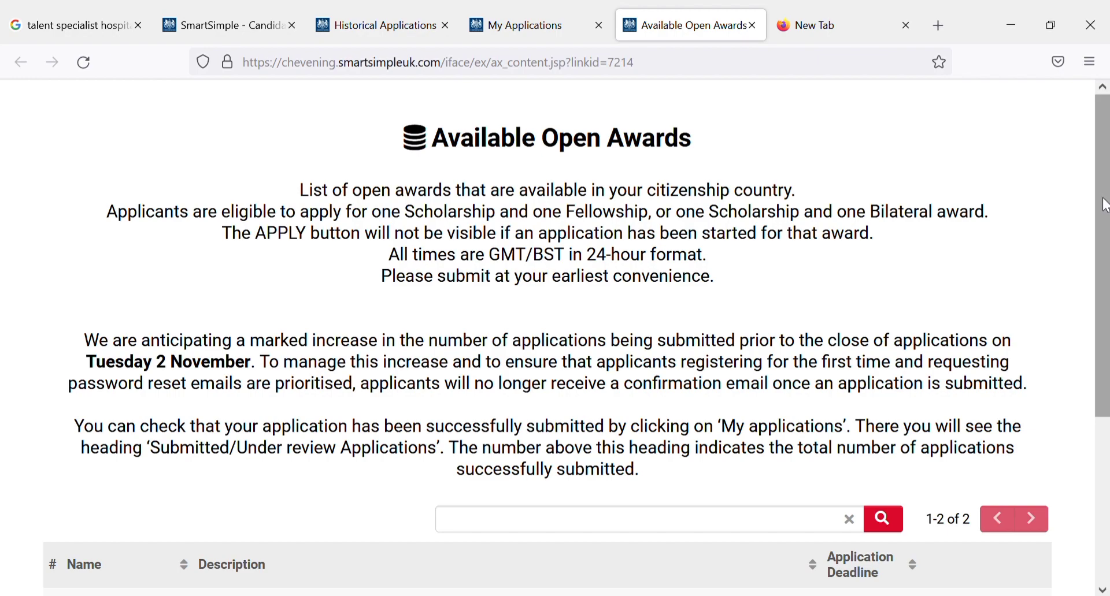
Step: Scroll through the Available Open Awards page to inspect the listed awards
scroll(1107, 386, "down", 3)
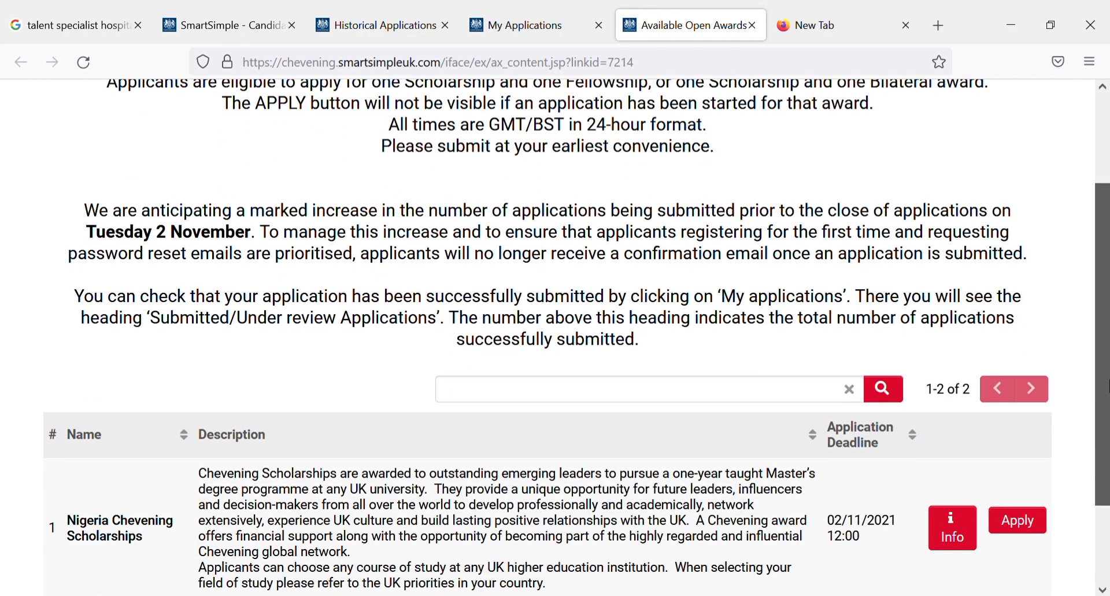
scroll(1107, 387, "up", 3)
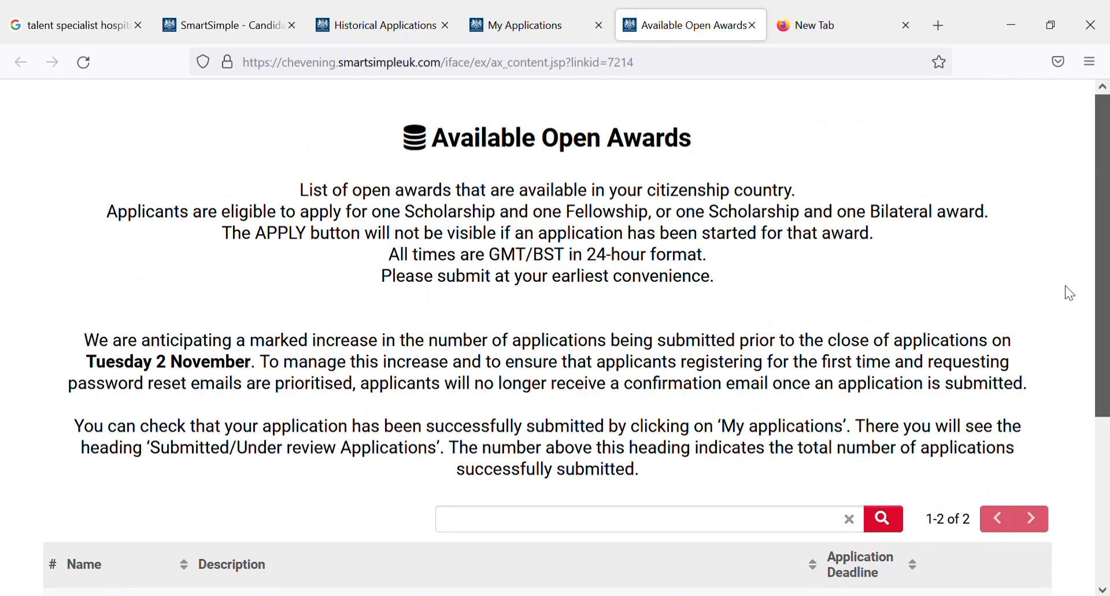
scroll(1067, 289, "down", 1)
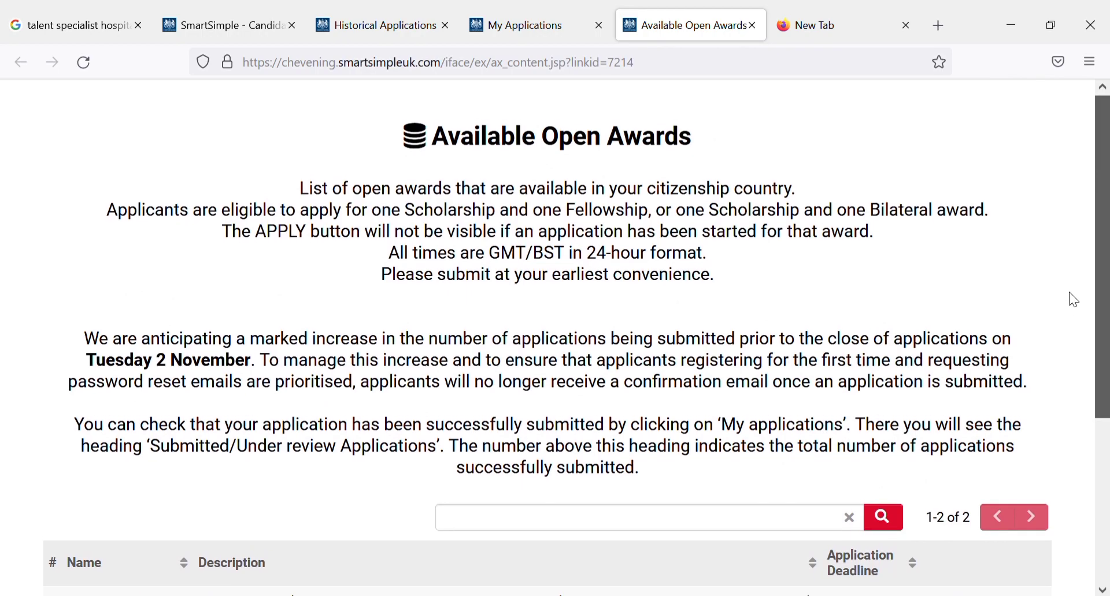
scroll(1069, 293, "down", 1)
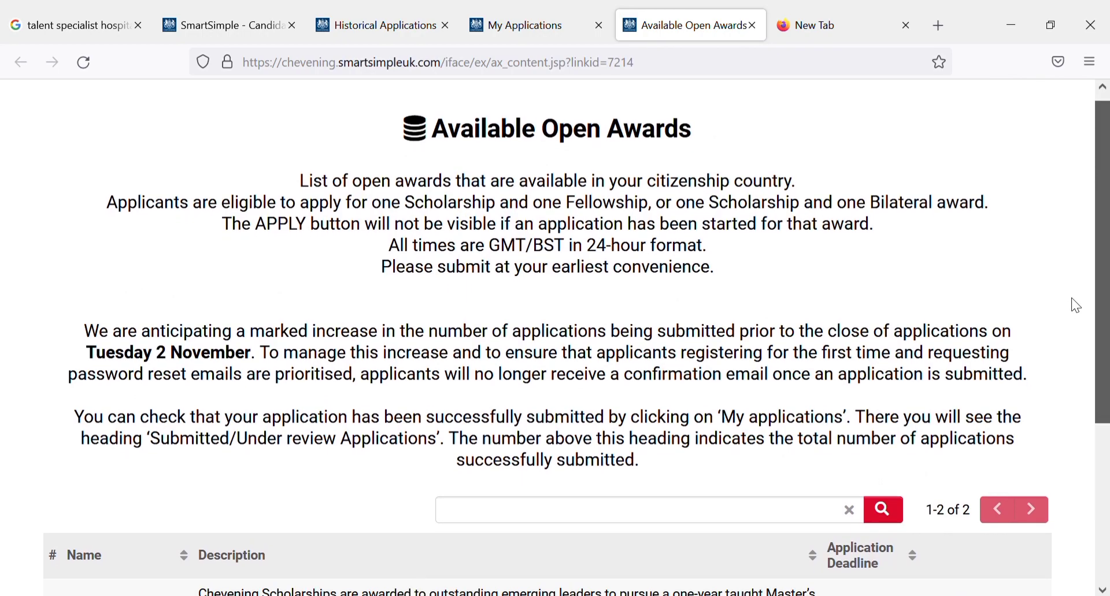
scroll(1071, 299, "down", 1)
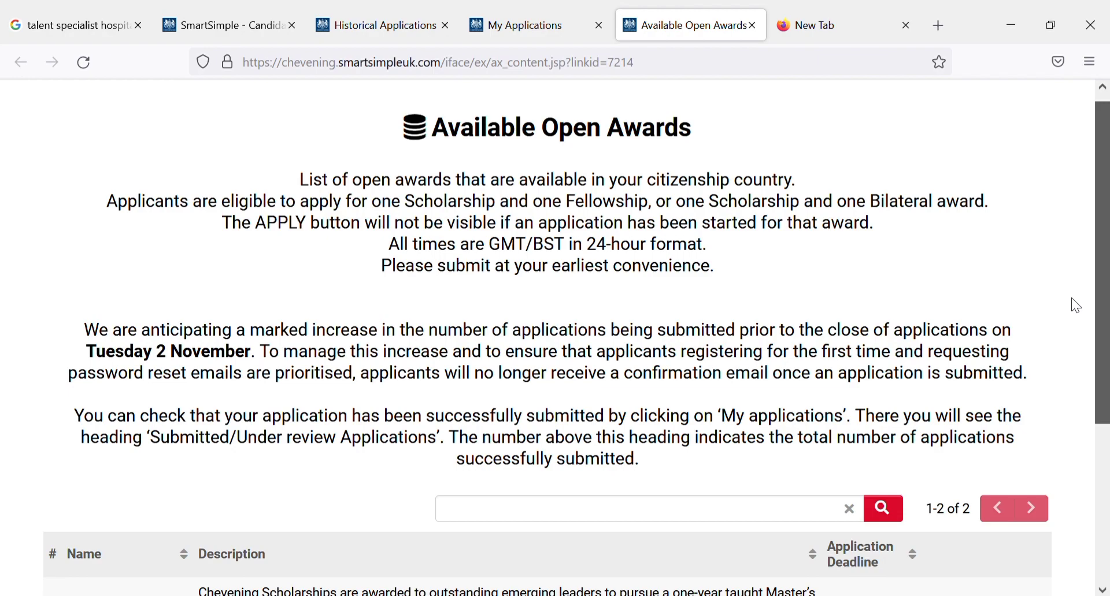
scroll(1082, 311, "down", 3)
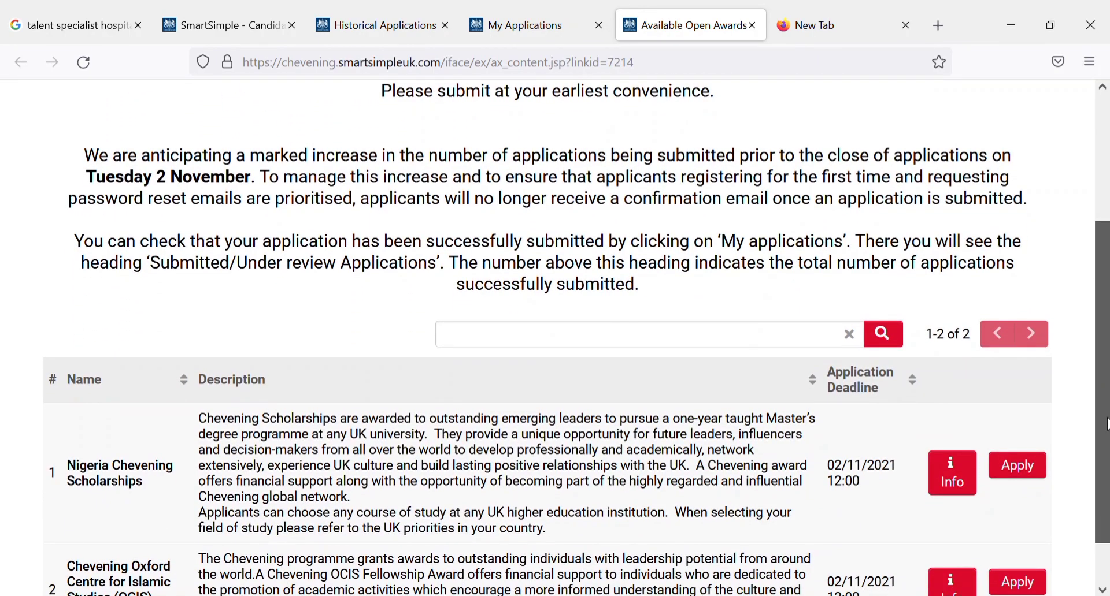
left_click_drag(1105, 425, 1105, 420)
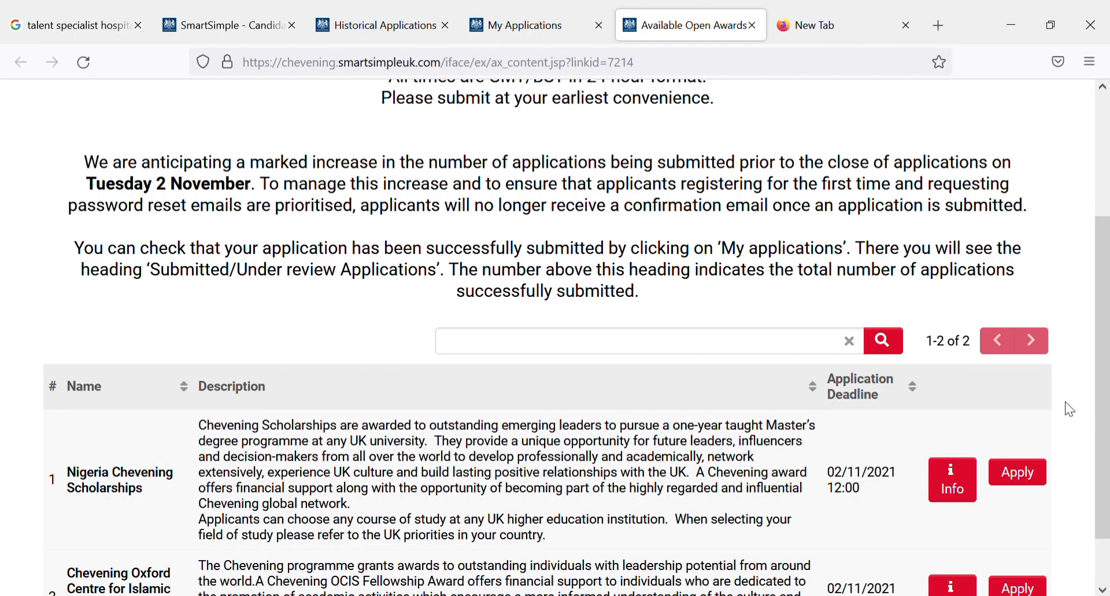
scroll(1101, 306, "up", 1)
scroll(1095, 331, "up", 2)
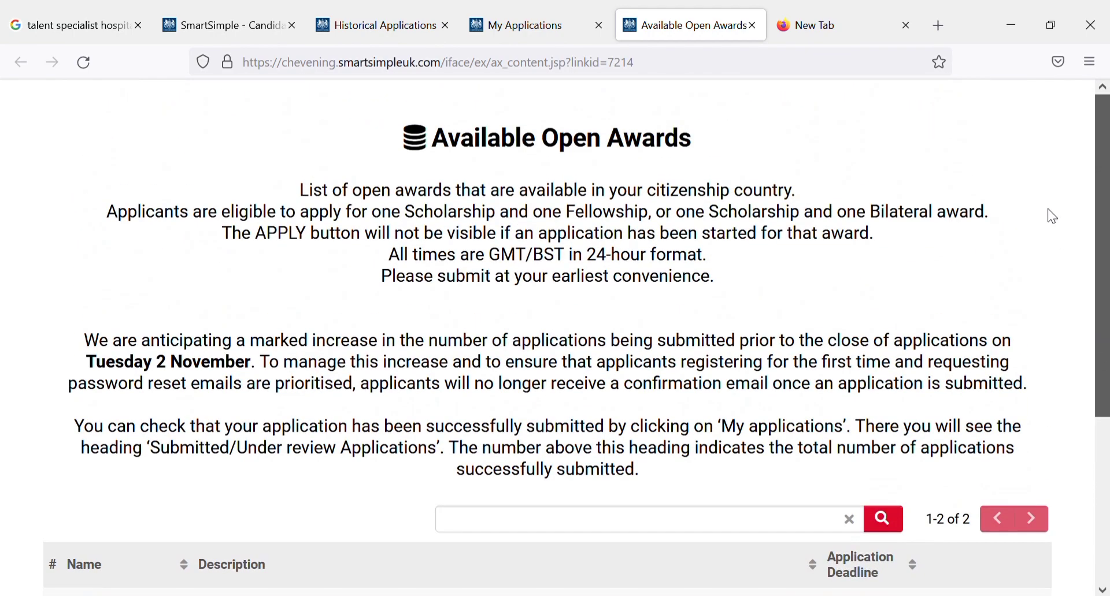
Step: Check Historical Applications and My Applications, then return to the Nigeria Chevening and OCIS Fellowship awards table
left_click(404, 30)
left_click(262, 10)
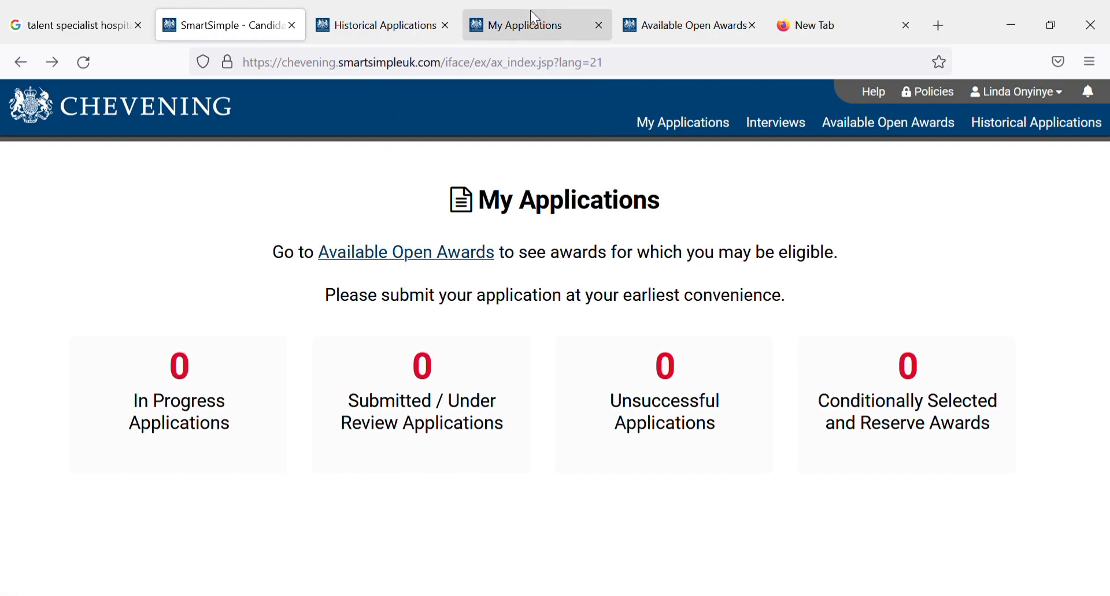
left_click(640, 12)
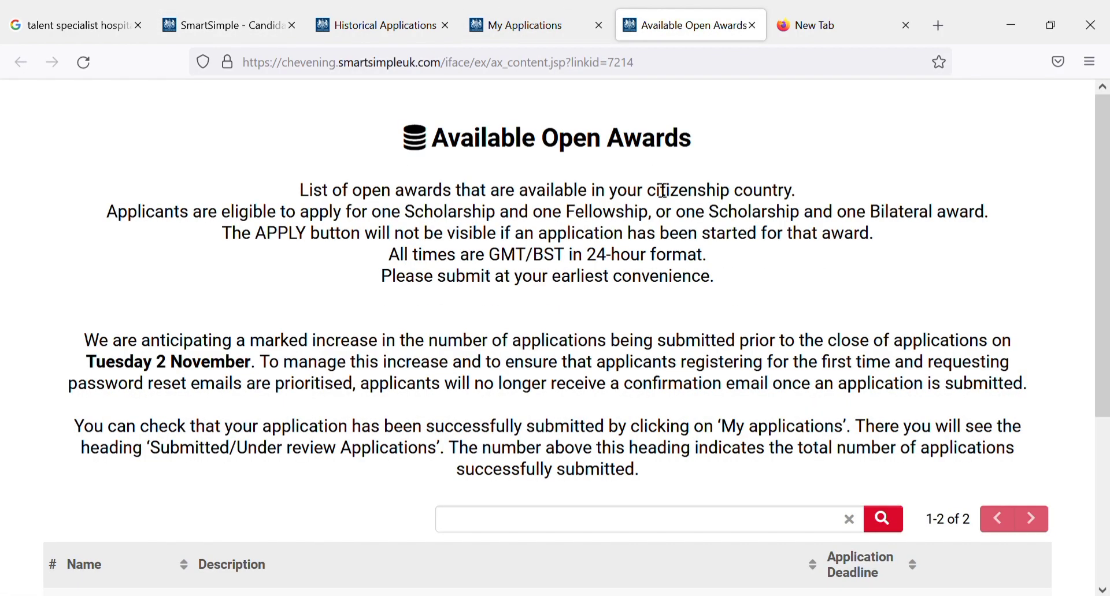
scroll(663, 191, "down", 3)
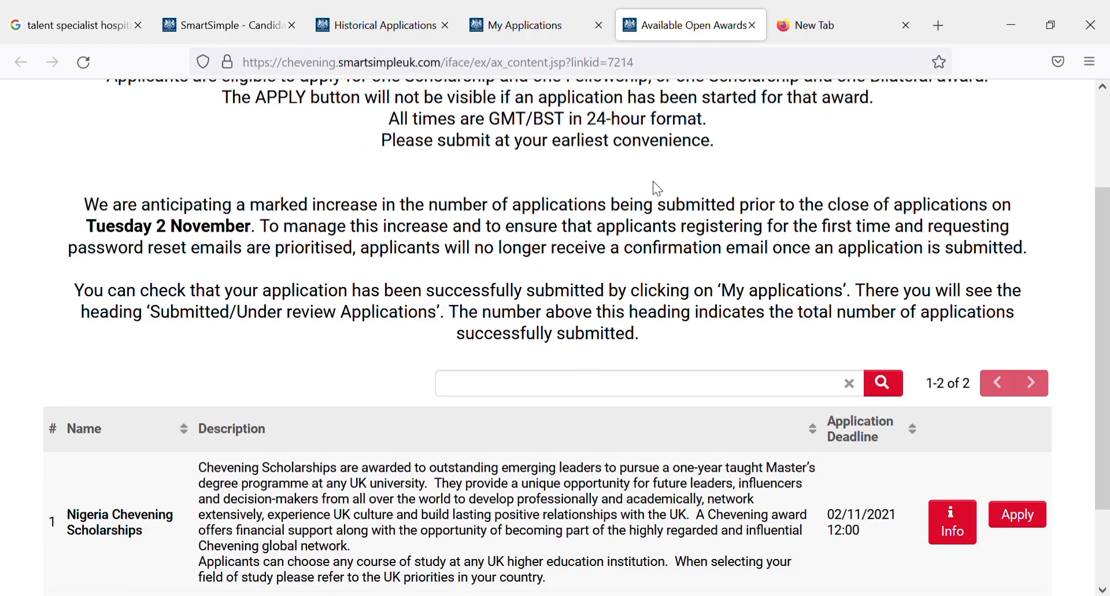
scroll(663, 190, "down", 2)
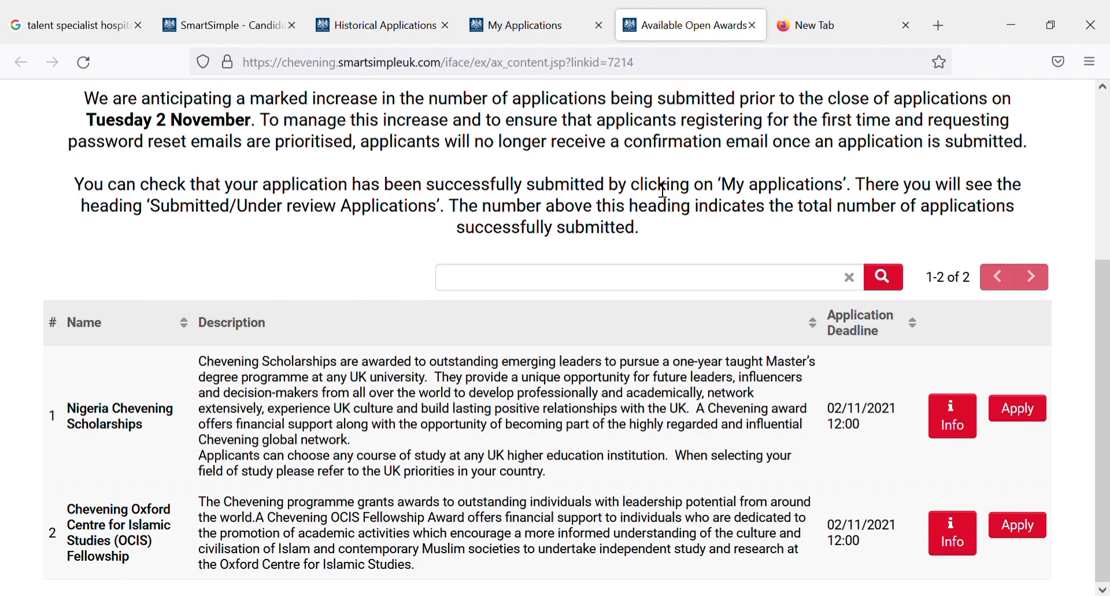